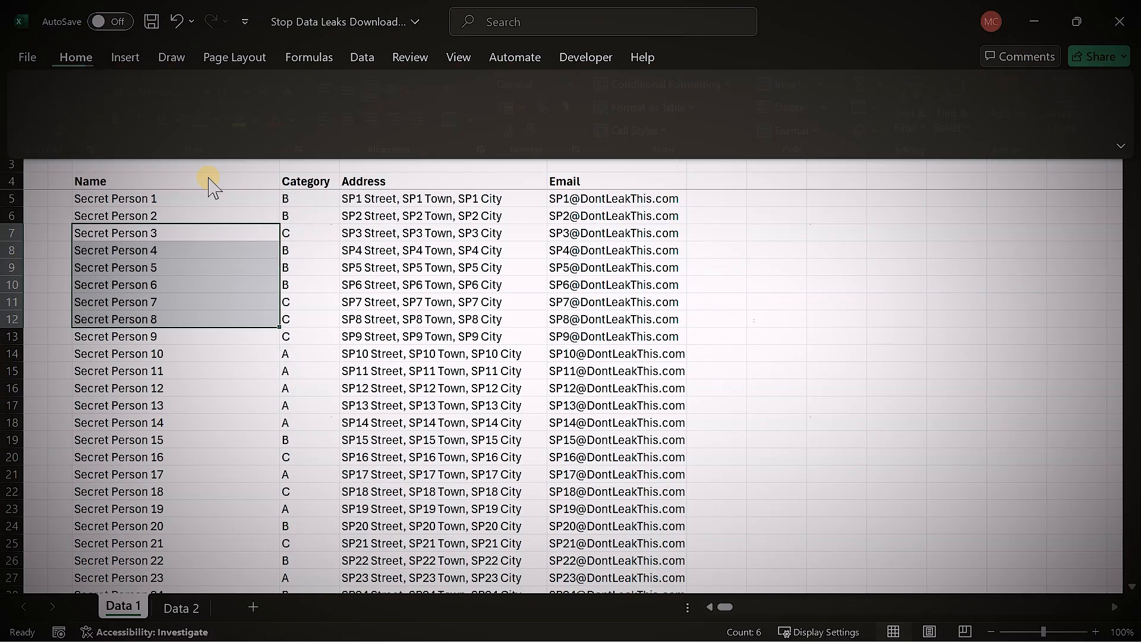
# - Hide rows 7 to 12 of the Data 1 sheet, from Secret Person 3 to Secret Person 8
pyautogui.hotkey('alt', 'h')
pyautogui.press('o')
pyautogui.press('u')
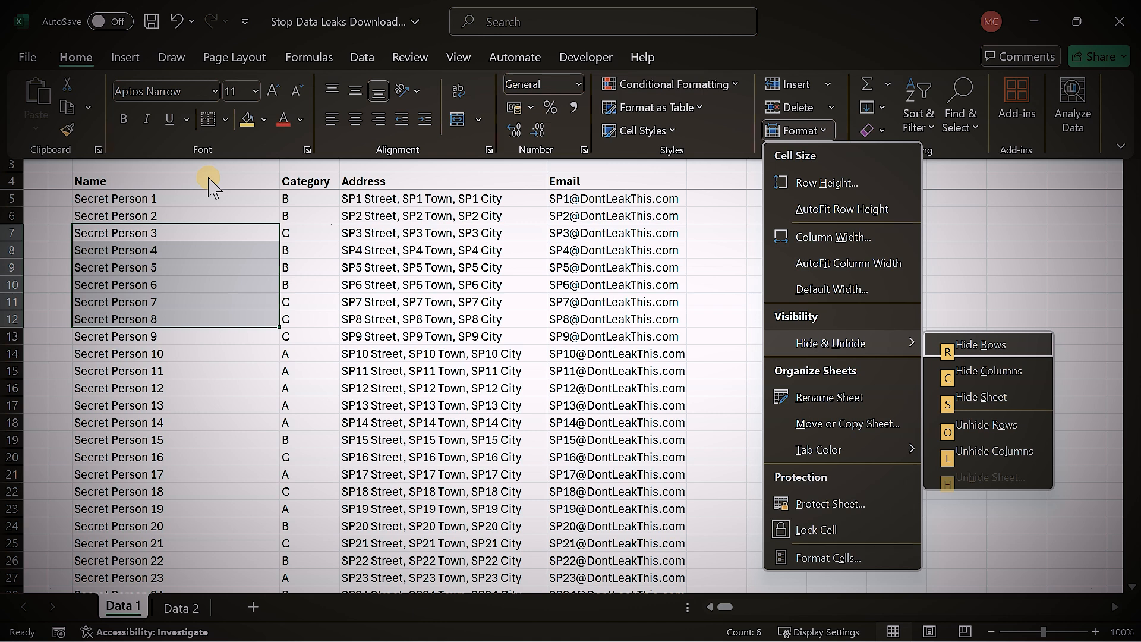
pyautogui.press('r')
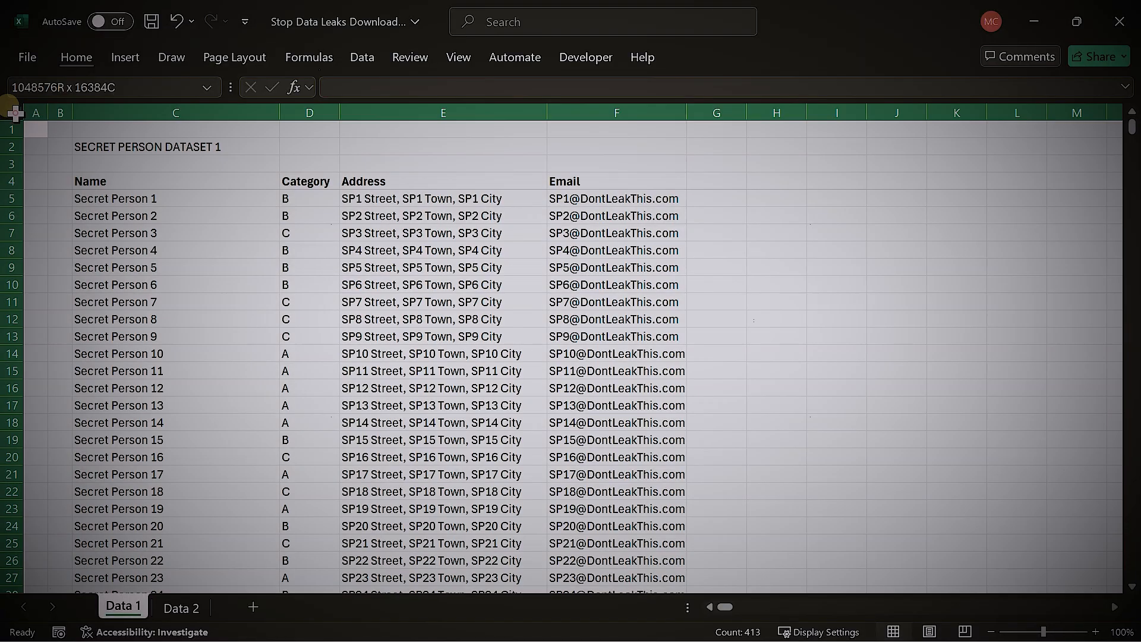
# - Select the entire Data 1 sheet and unhide all of its rows and columns
pyautogui.rightClick(16, 122)
pyautogui.click(383, 259)
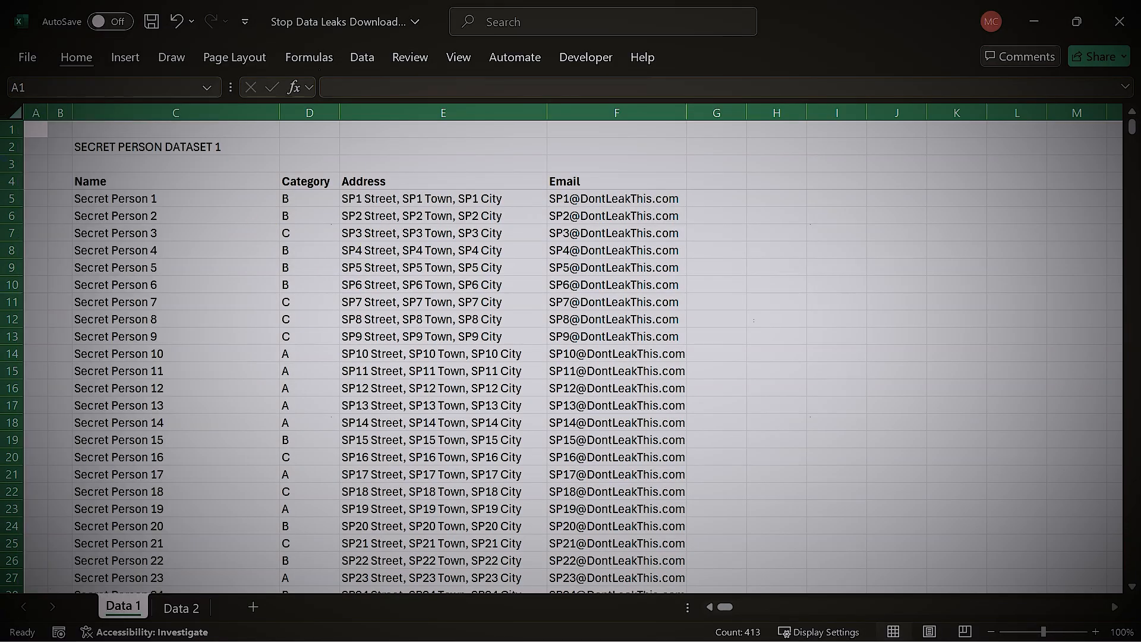
pyautogui.rightClick(8, 161)
pyautogui.rightClick(266, 113)
pyautogui.click(623, 285)
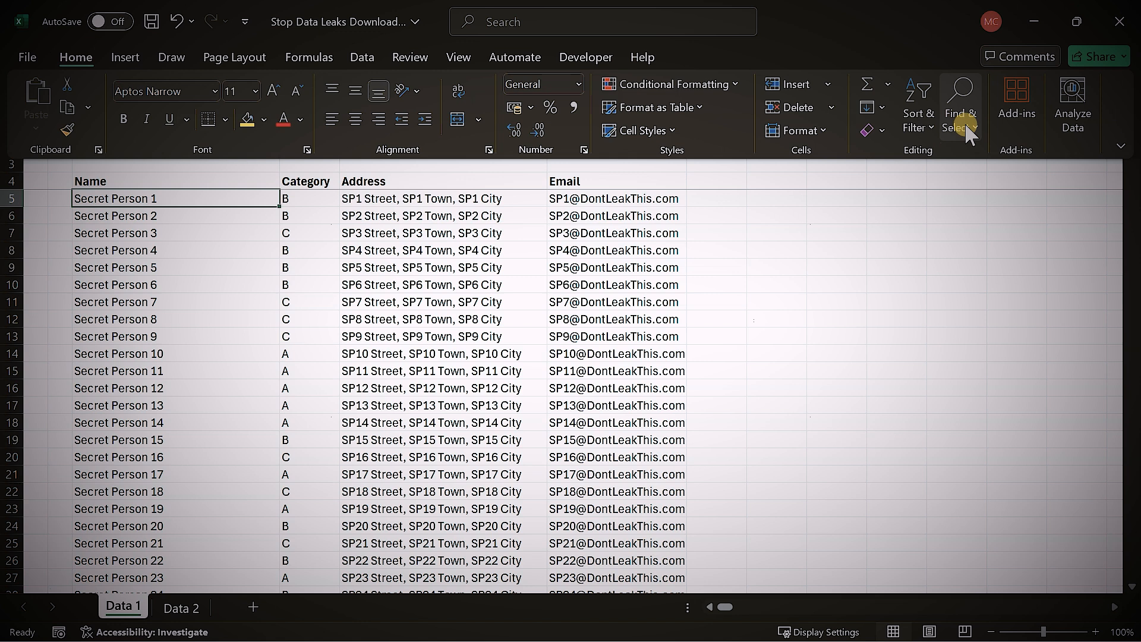
# - List the sheet's objects in the Selection Pane and make the hidden Secret Rectangle 1 visible
pyautogui.click(968, 126)
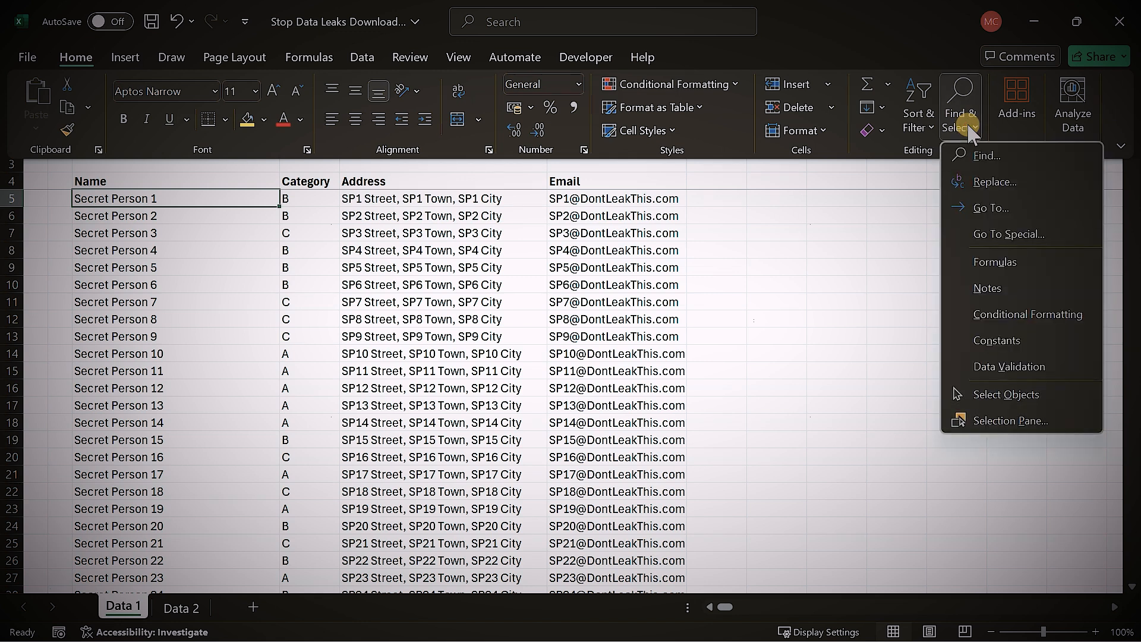
pyautogui.click(1014, 421)
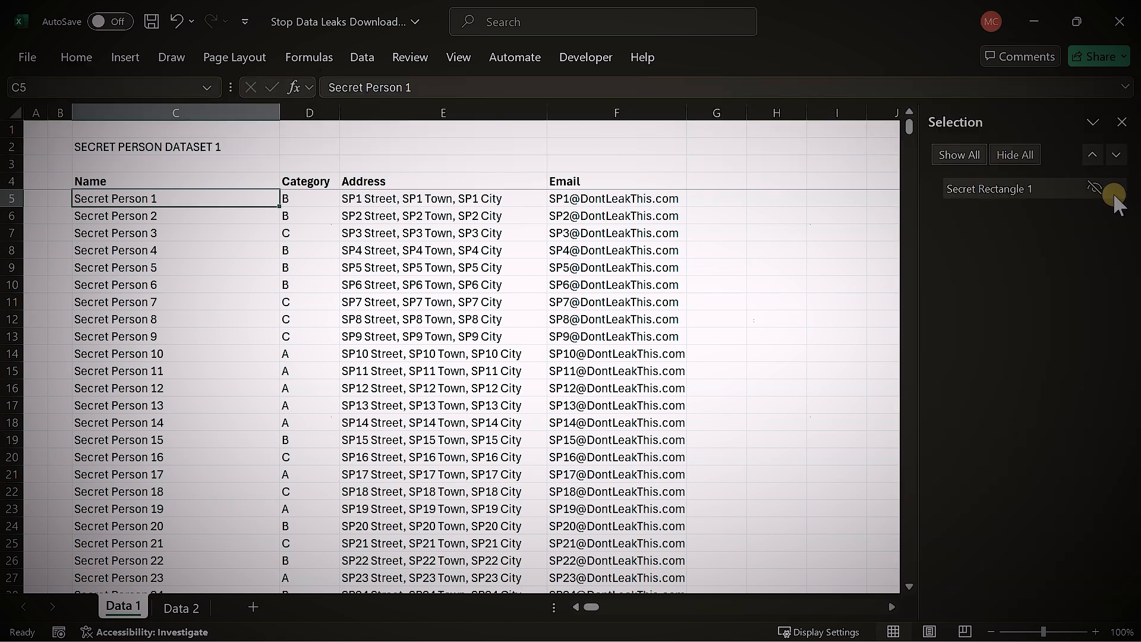
pyautogui.click(1095, 188)
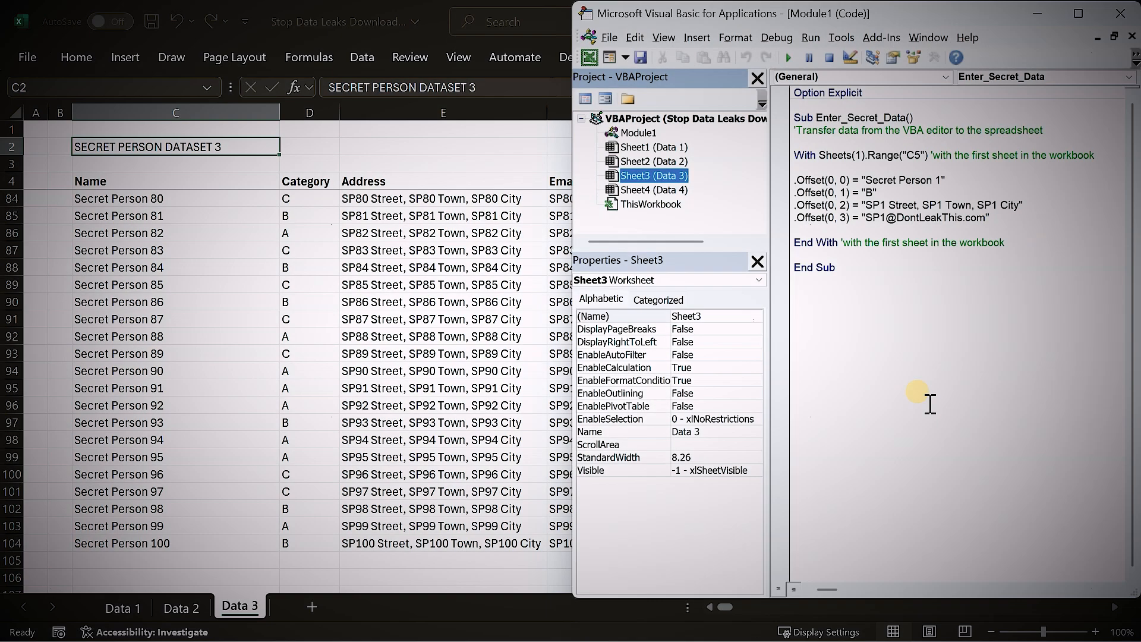
# - Show the Visible property options of Sheet4 (Data 4) in the Visual Basic editor
pyautogui.click(654, 190)
pyautogui.click(728, 473)
pyautogui.click(758, 470)
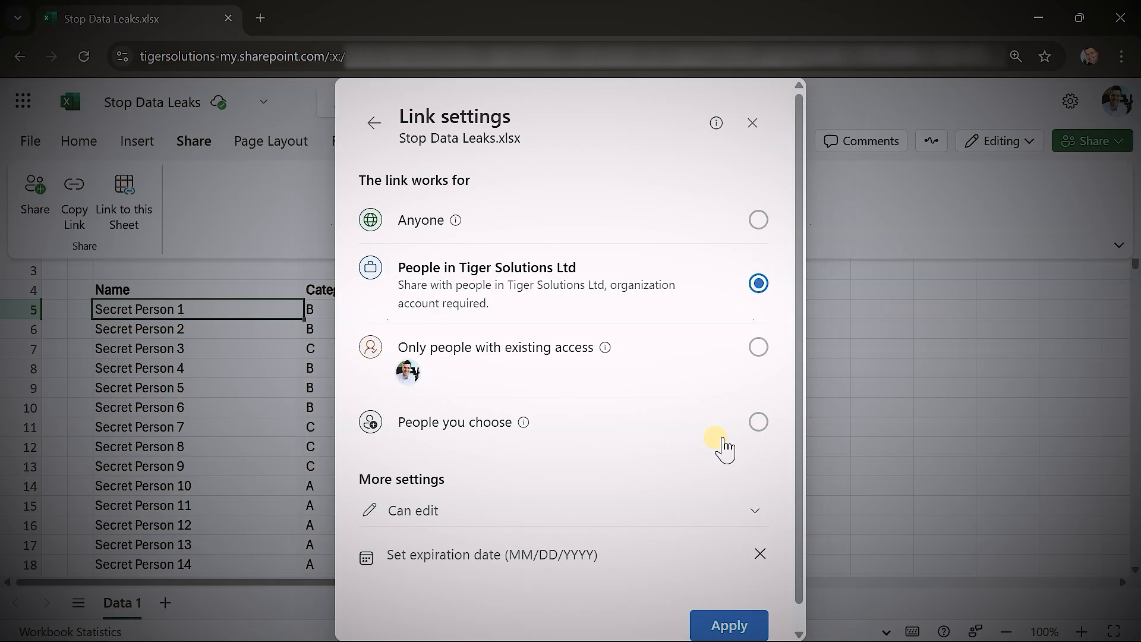
# - Set the sharing link permission for Stop Data Leaks.xlsx to Can't download and apply the link settings
pyautogui.click(755, 513)
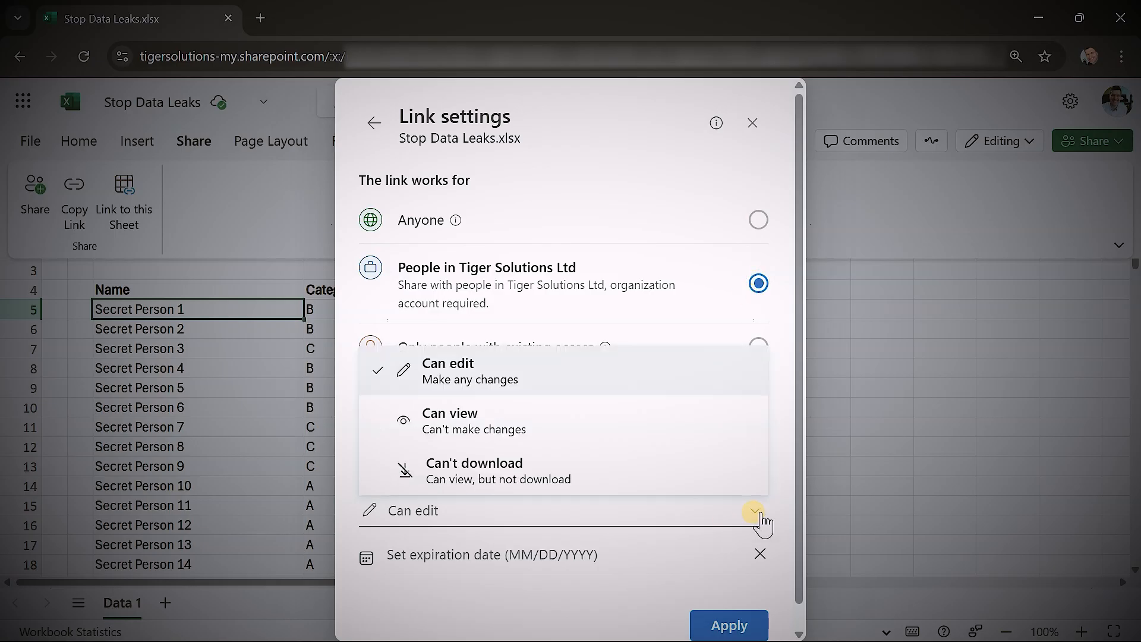
pyautogui.click(639, 476)
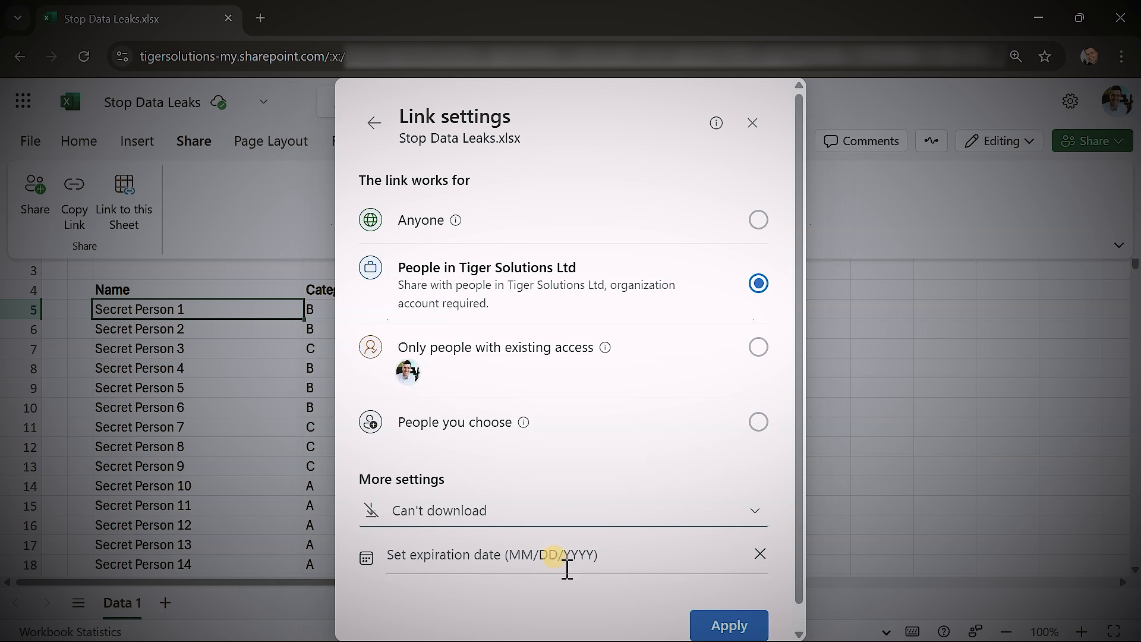
pyautogui.click(744, 627)
pyautogui.click(597, 474)
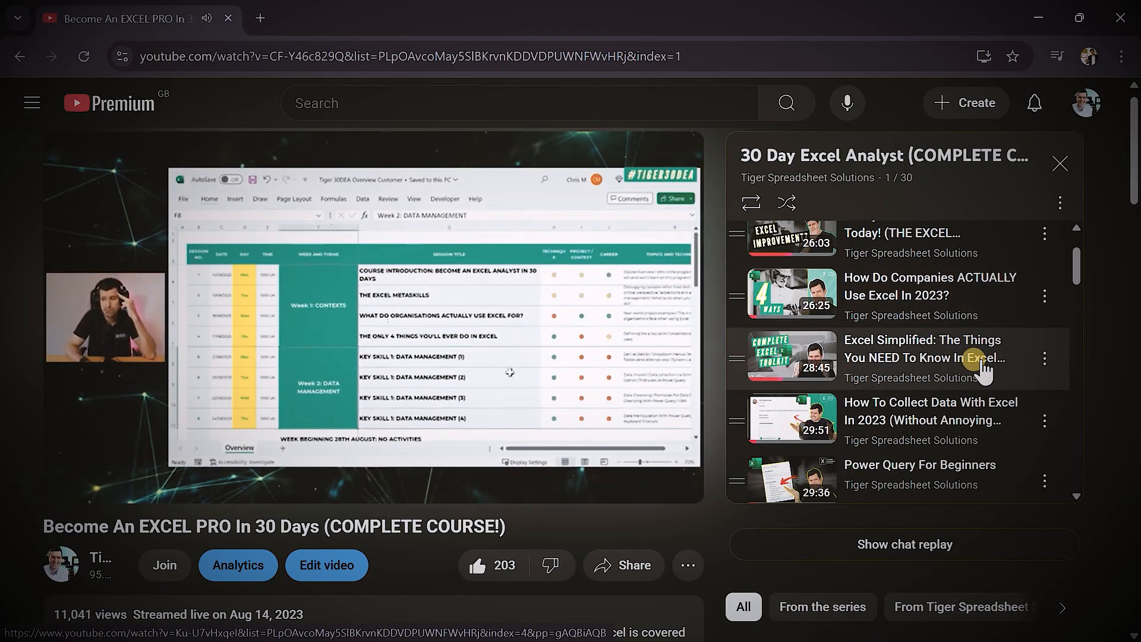
pyautogui.scroll(-3, 982, 372)
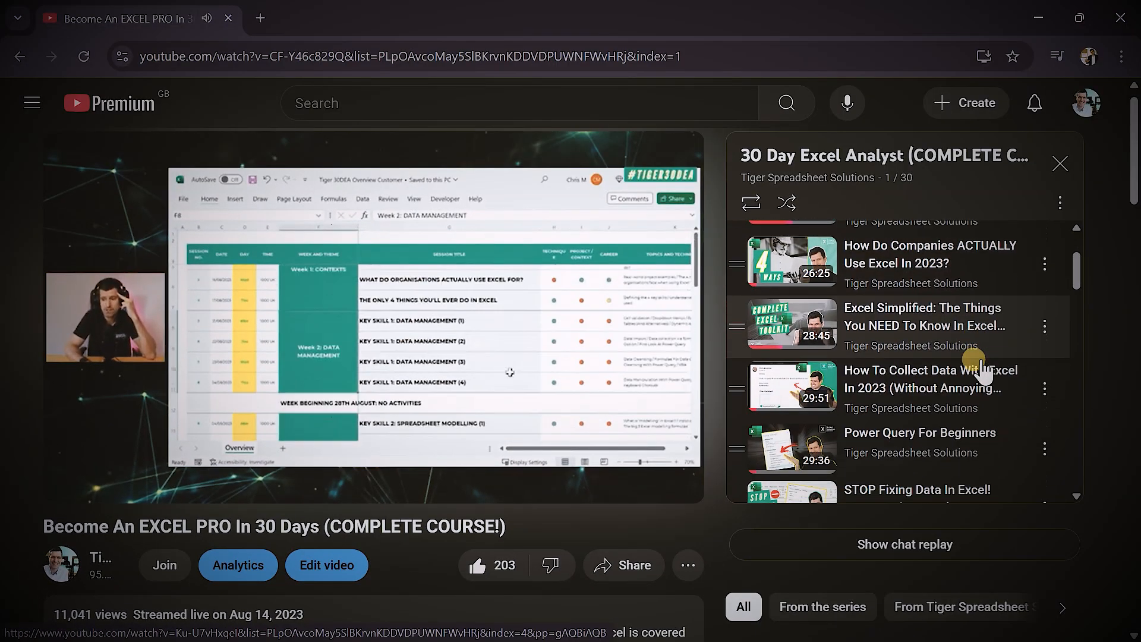
pyautogui.scroll(-3, 982, 372)
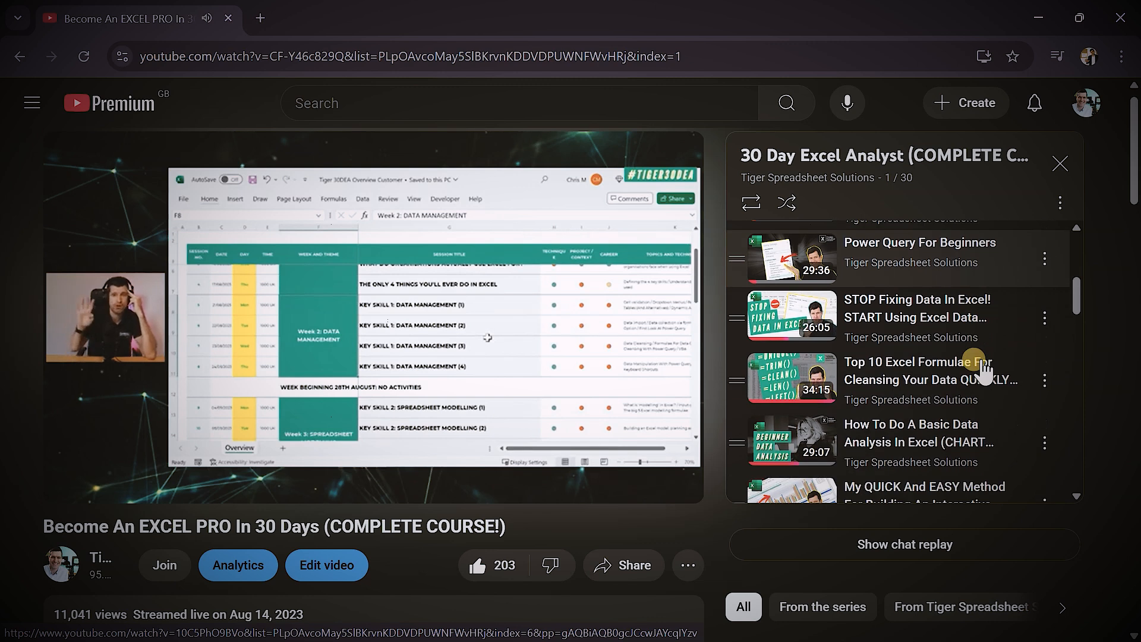
pyautogui.scroll(-5, 982, 372)
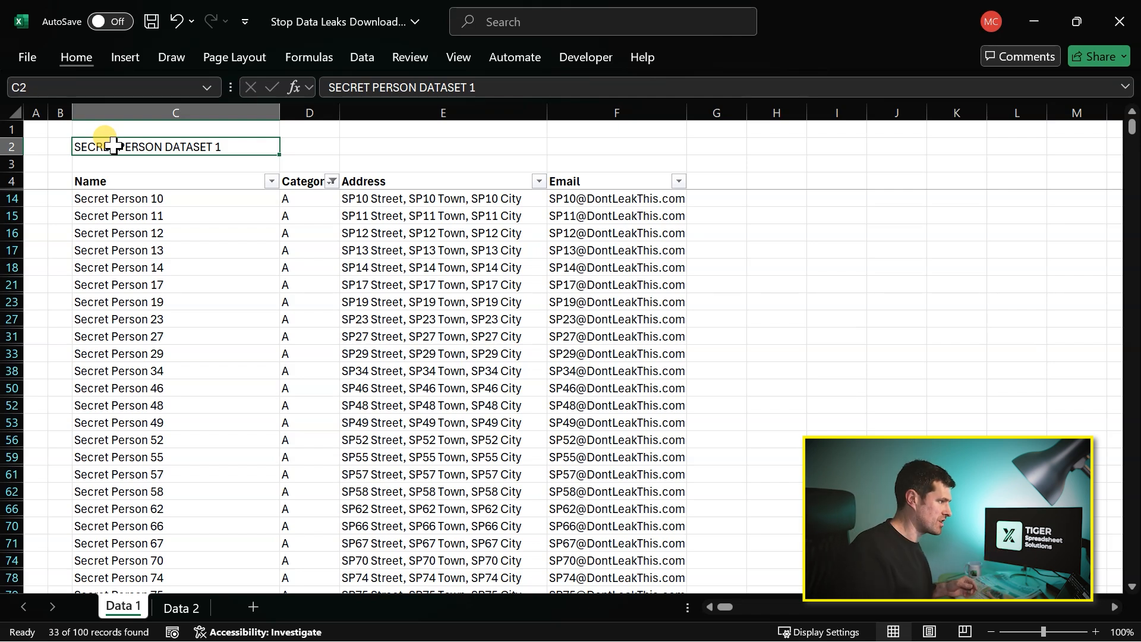
pyautogui.click(114, 166)
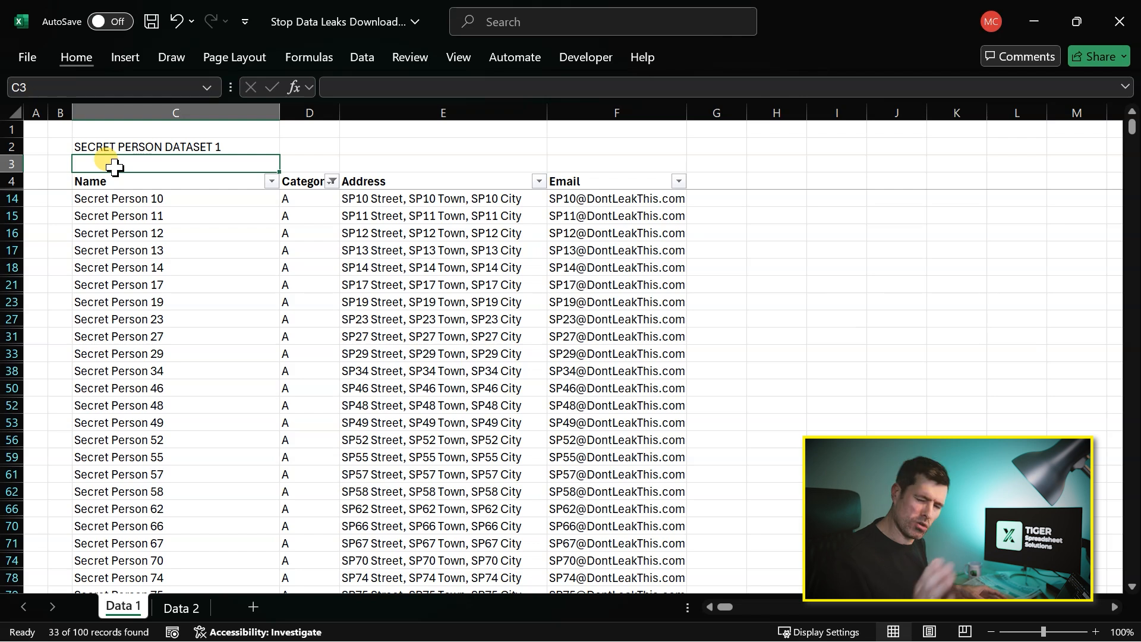
pyautogui.click(119, 284)
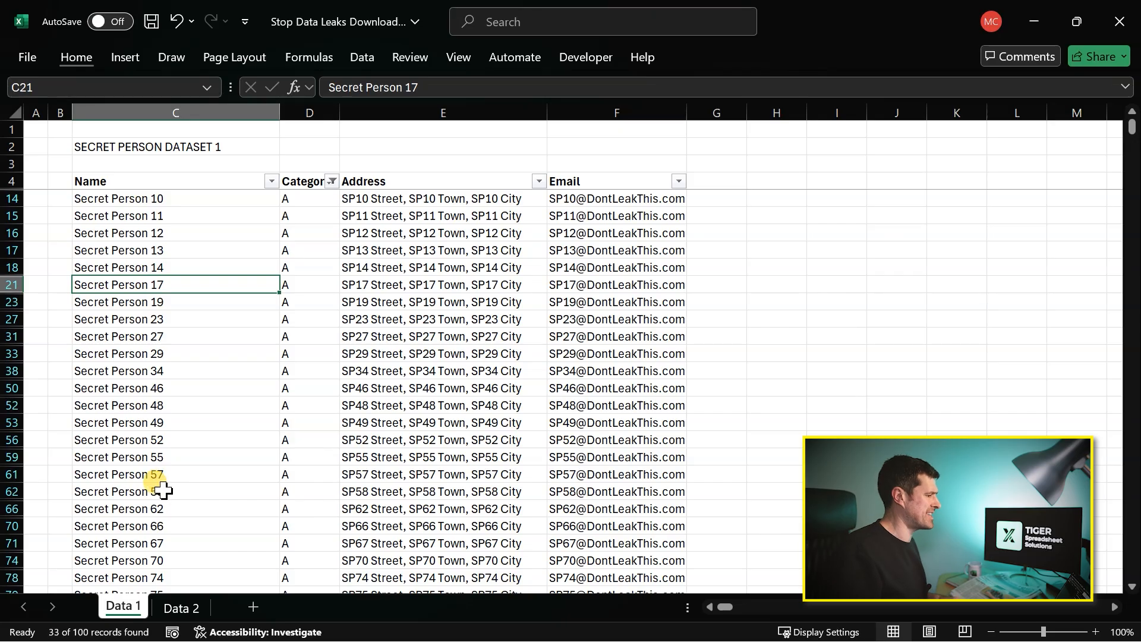
# - Unhide the Data 3 worksheet
pyautogui.rightClick(121, 613)
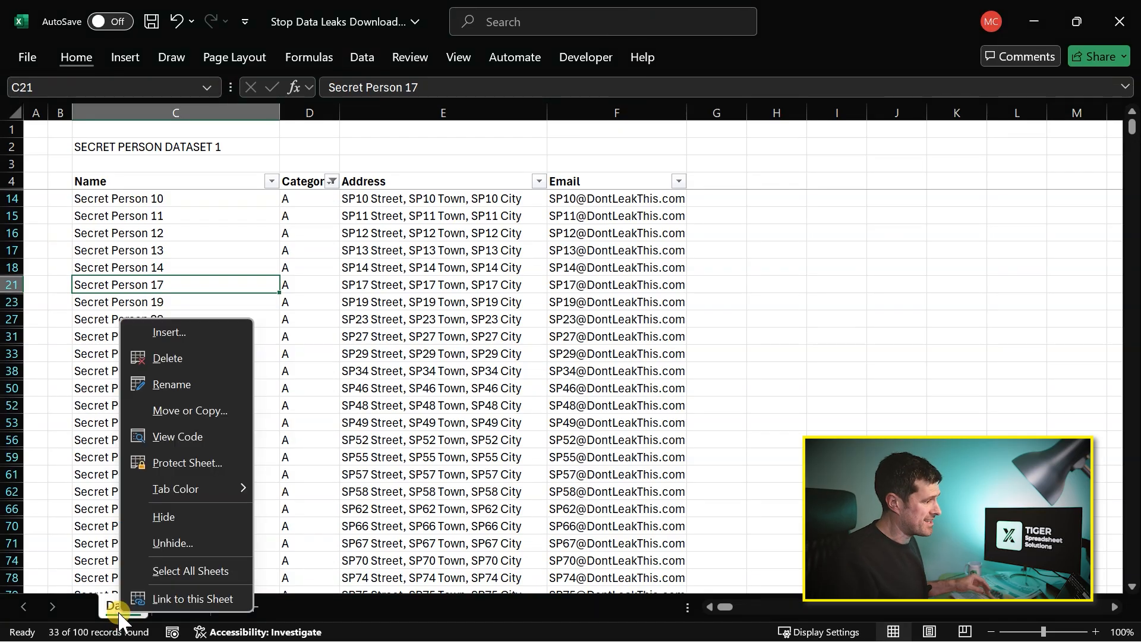
pyautogui.click(210, 543)
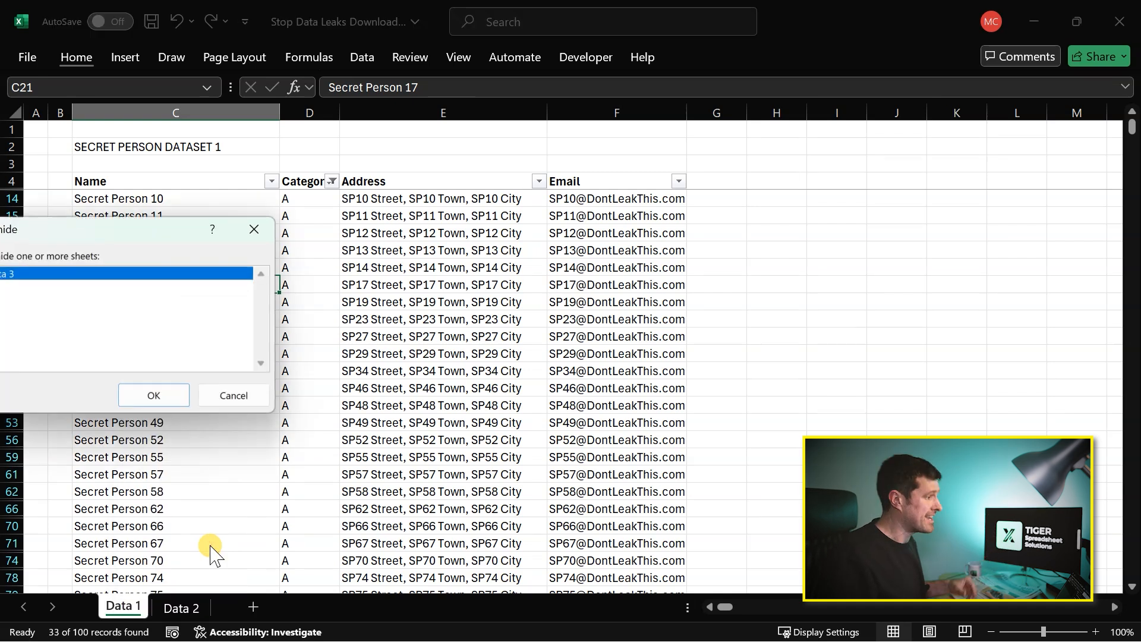
pyautogui.moveTo(124, 235); pyautogui.dragTo(673, 191)
pyautogui.click(580, 233)
pyautogui.click(706, 346)
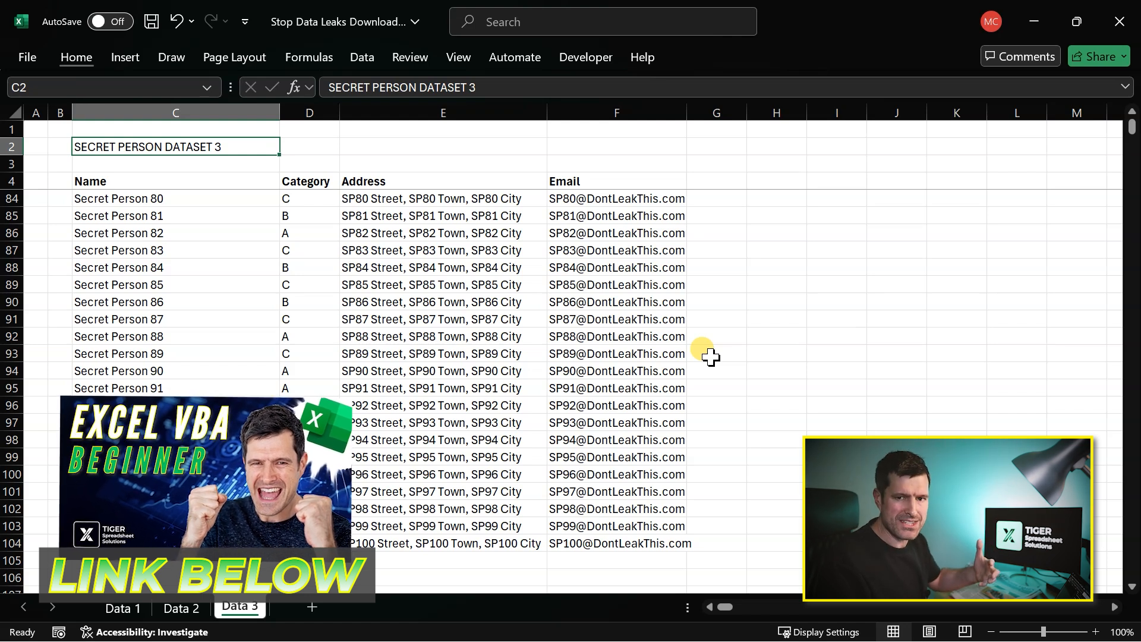
# - Inspect Module1 and the properties of Sheet1 to Sheet4 in the Visual Basic editor, and check whether the workbook offers Unhide for another sheet
pyautogui.click(588, 57)
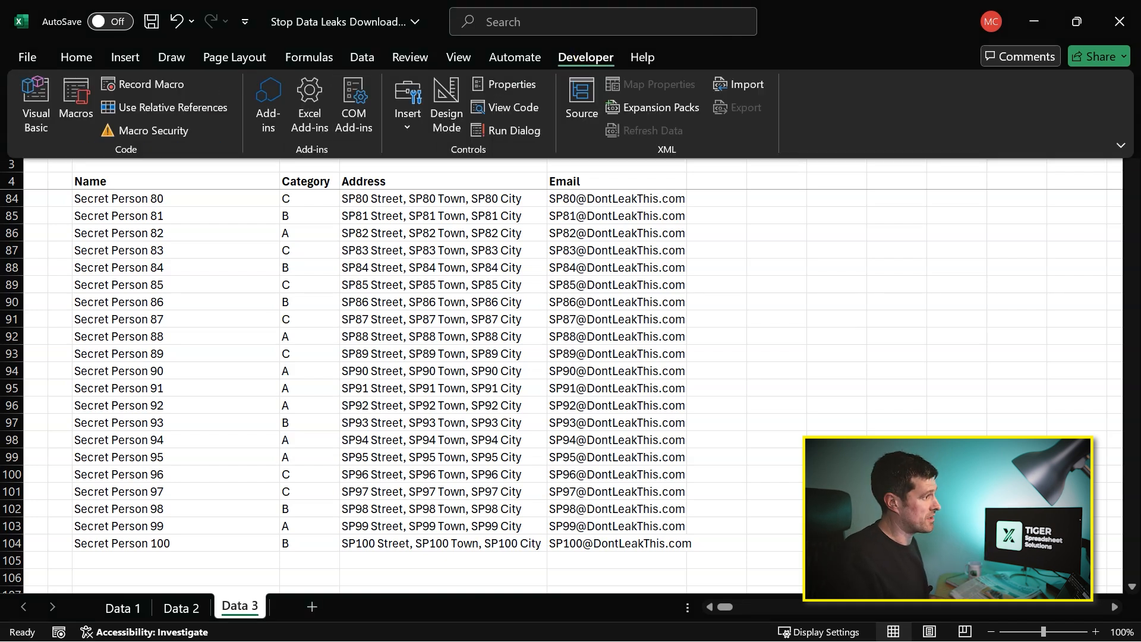
pyautogui.click(33, 110)
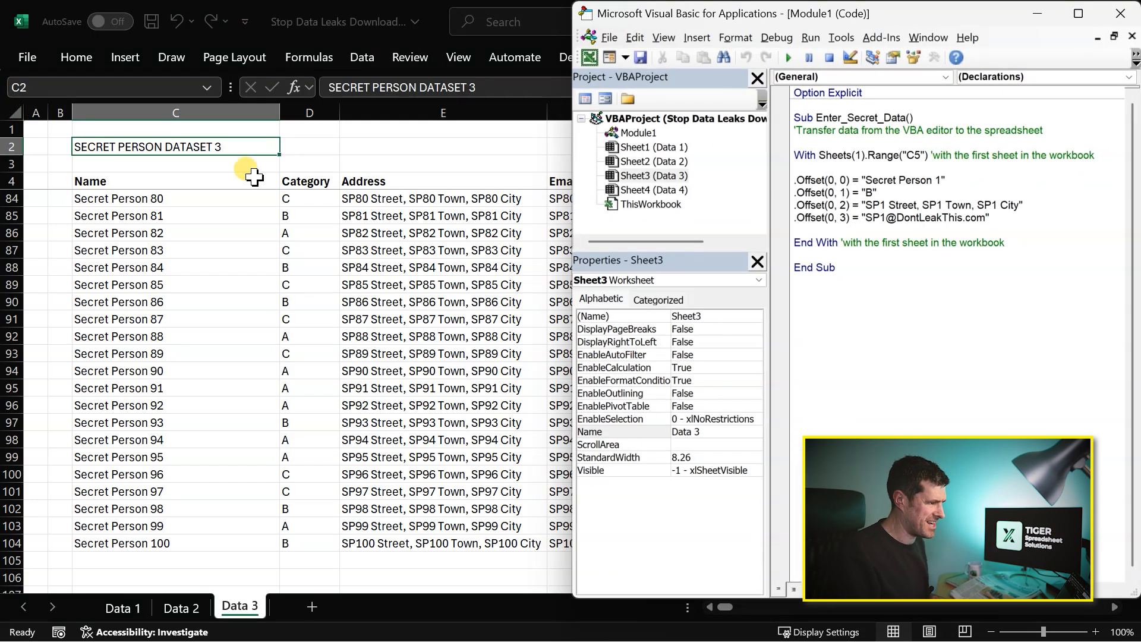
pyautogui.click(869, 311)
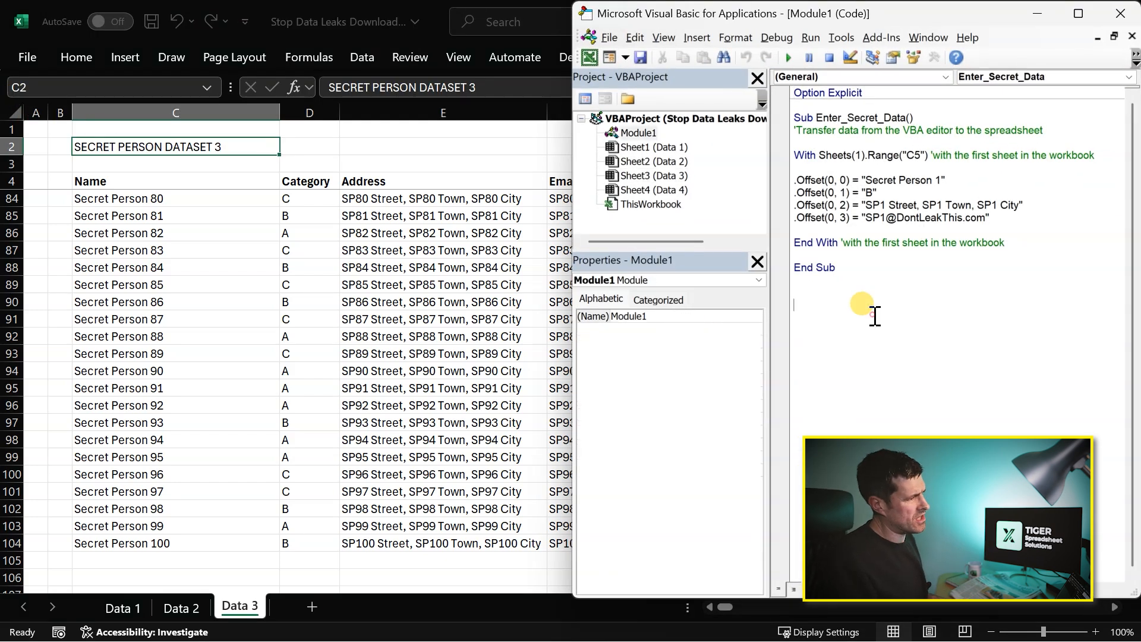
pyautogui.click(701, 173)
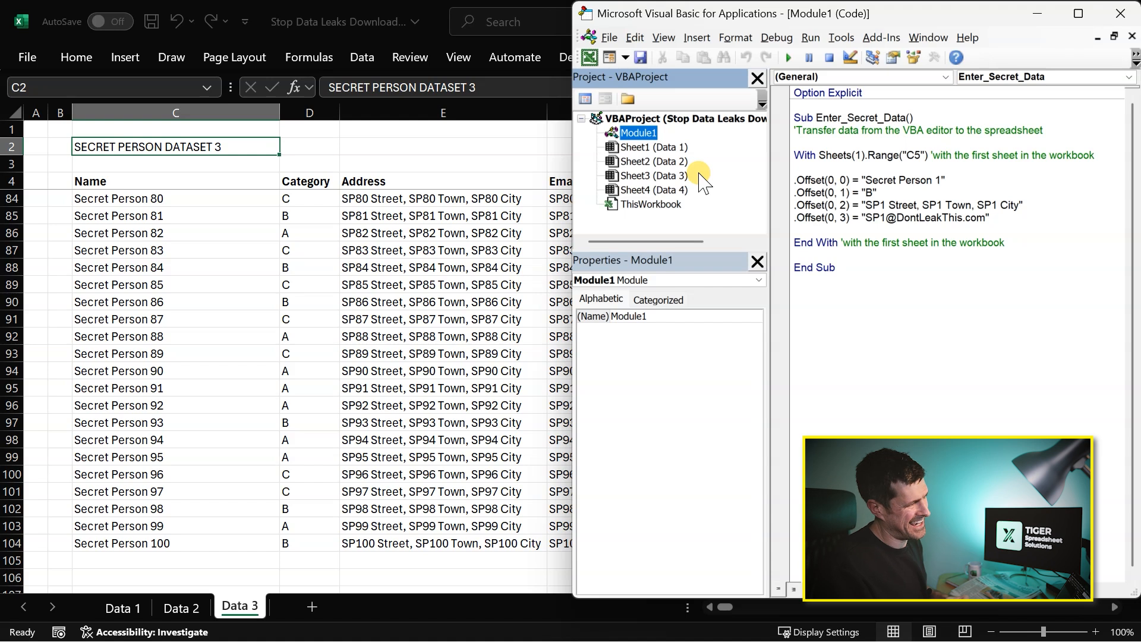
pyautogui.click(648, 148)
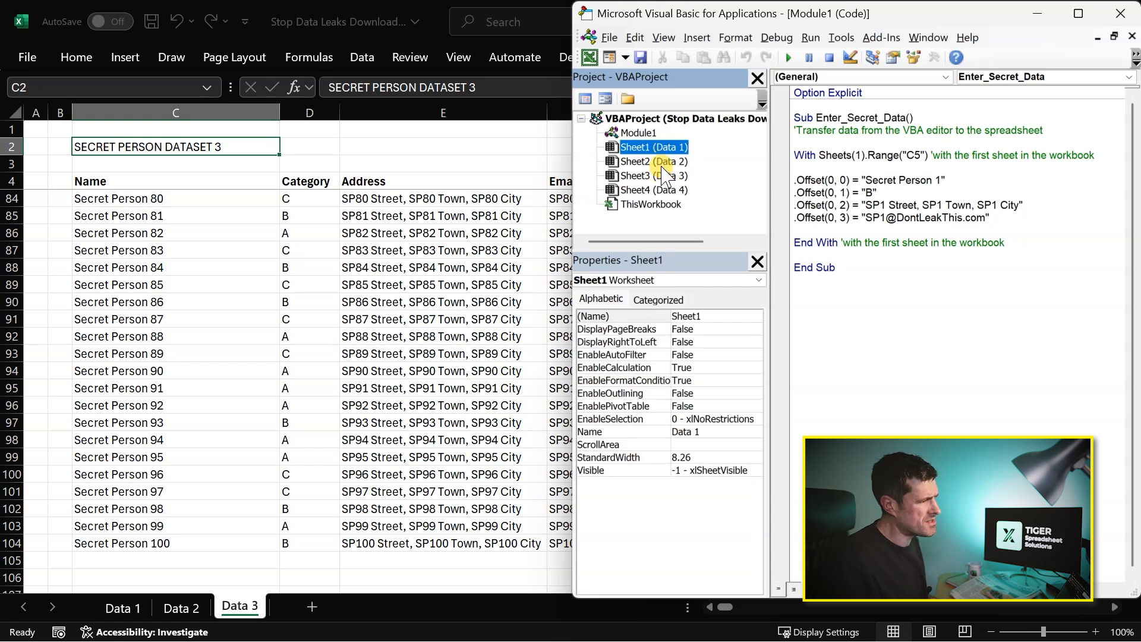
pyautogui.click(665, 164)
pyautogui.click(664, 178)
pyautogui.click(666, 191)
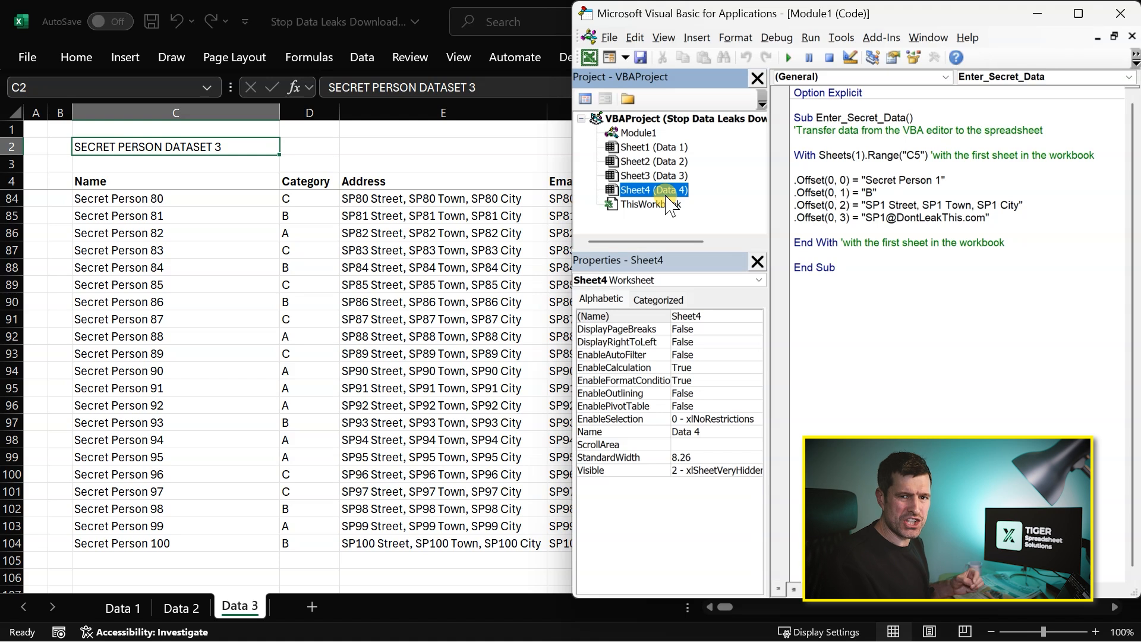
pyautogui.rightClick(241, 607)
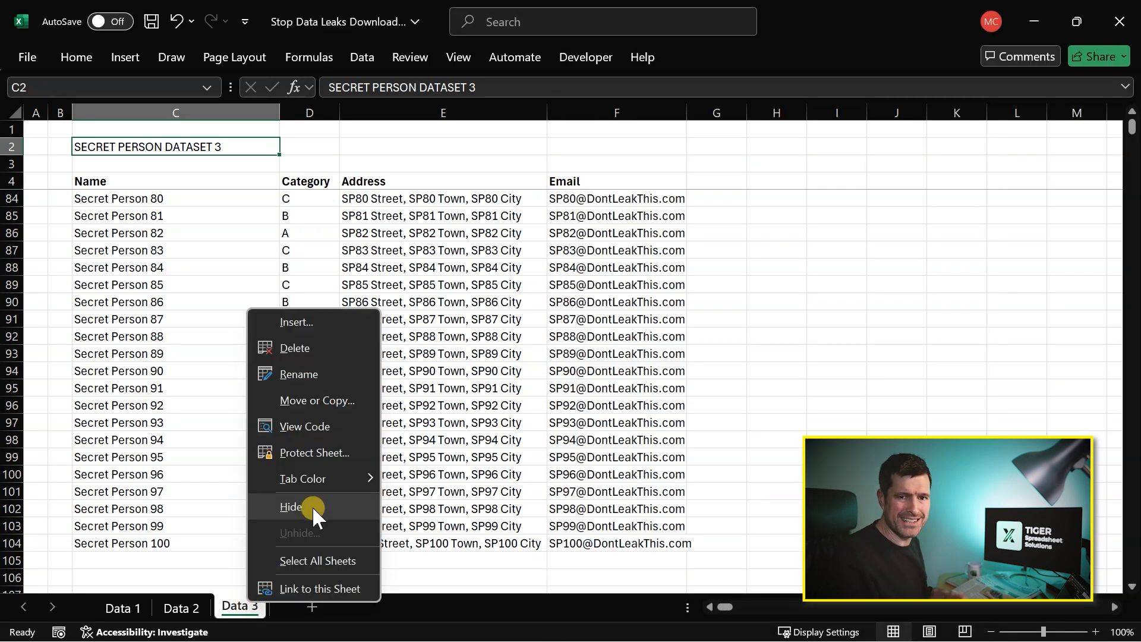
pyautogui.click(927, 403)
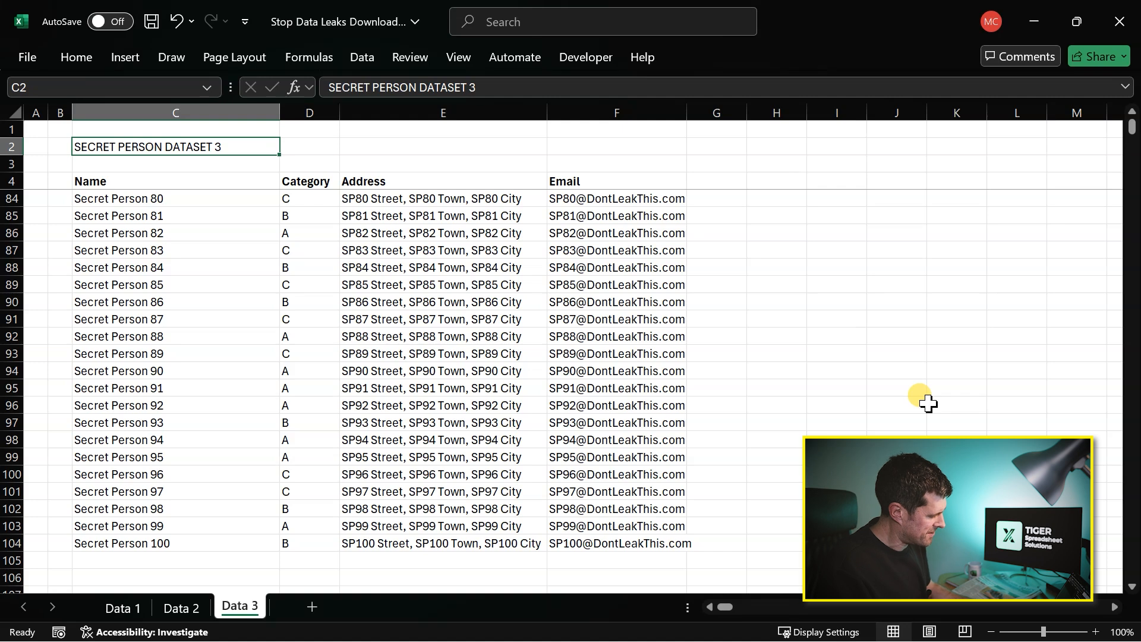
# - In the Visual Basic editor, set the Visible property of Sheet4 (Data 4) to -1 - xlSheetVisible
pyautogui.hotkey('alt', 'F11')
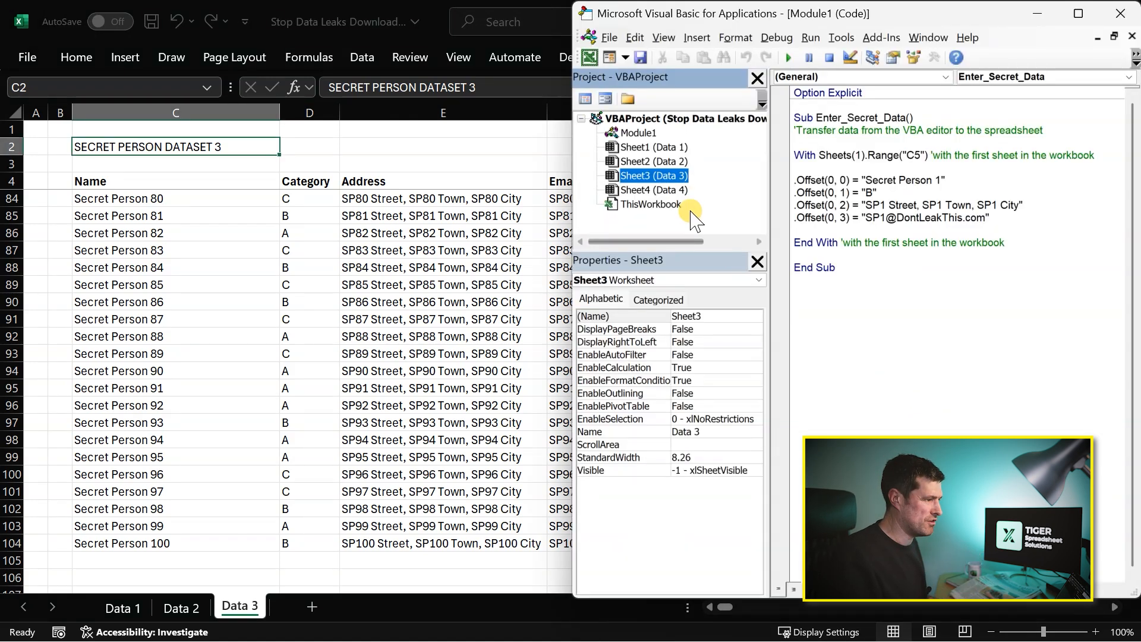
pyautogui.click(653, 190)
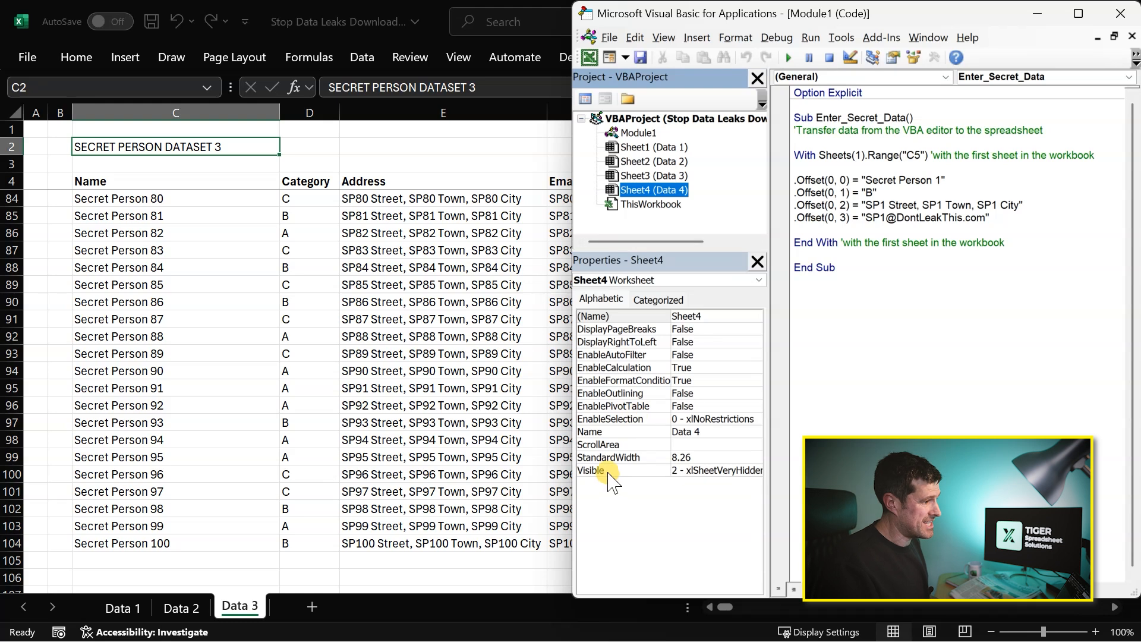
pyautogui.click(725, 471)
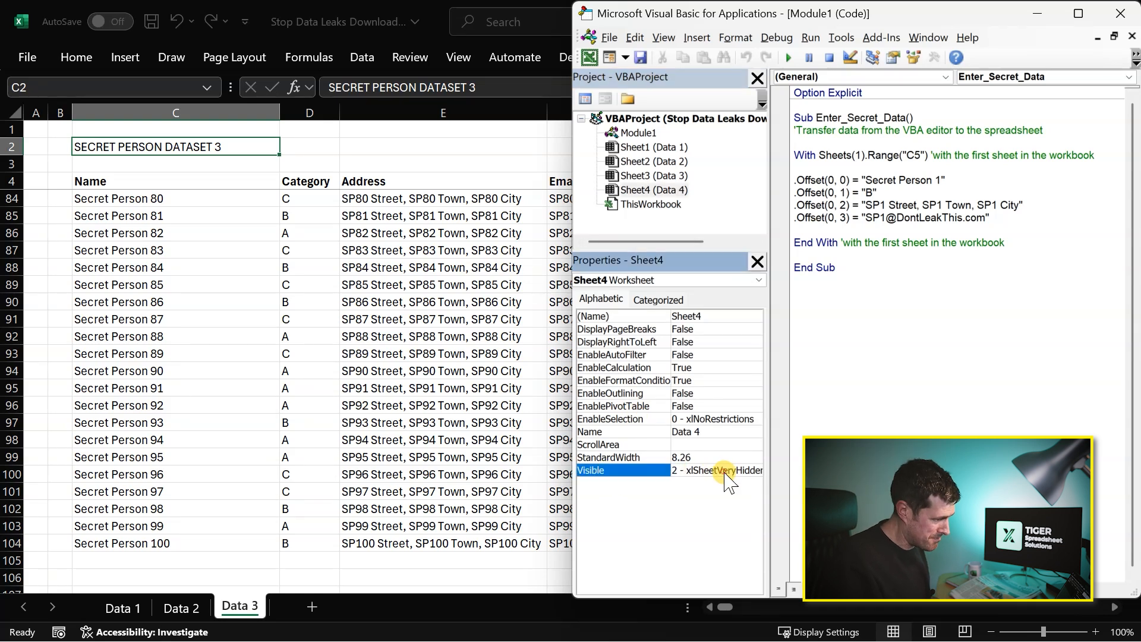
pyautogui.click(755, 470)
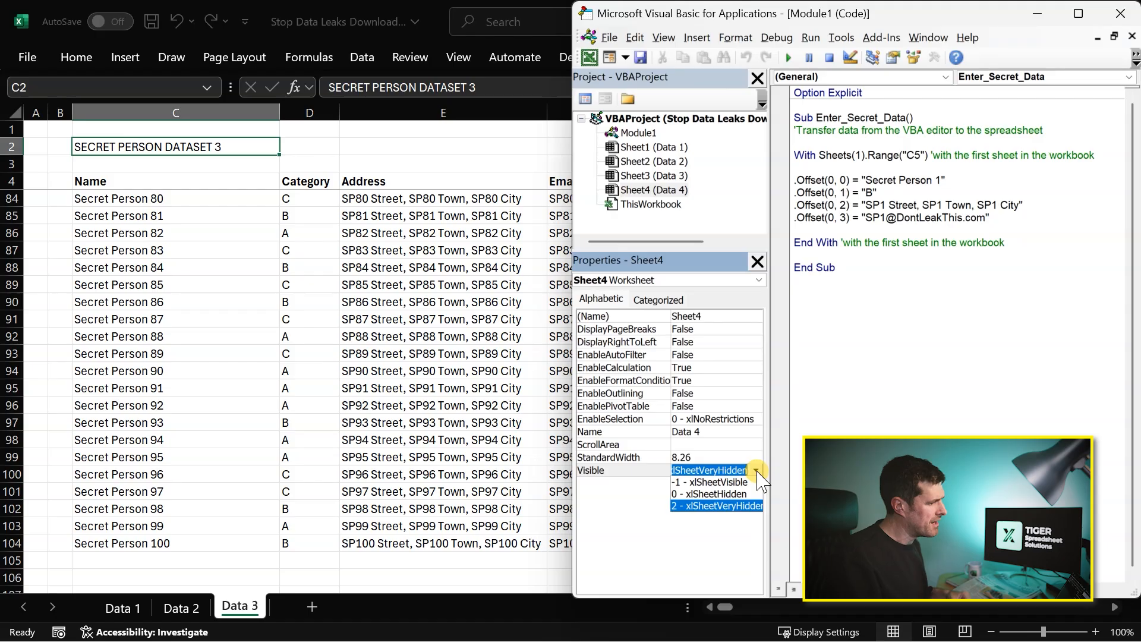
pyautogui.click(713, 482)
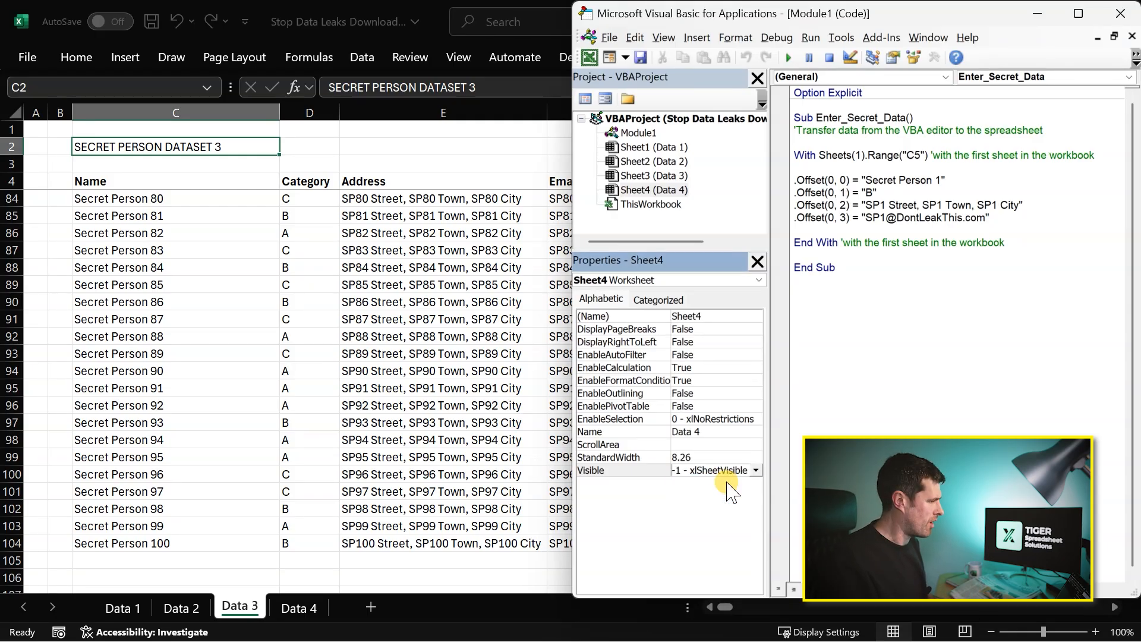
# - Return to the workbook and permanently delete the Data 4 worksheet
pyautogui.click(253, 407)
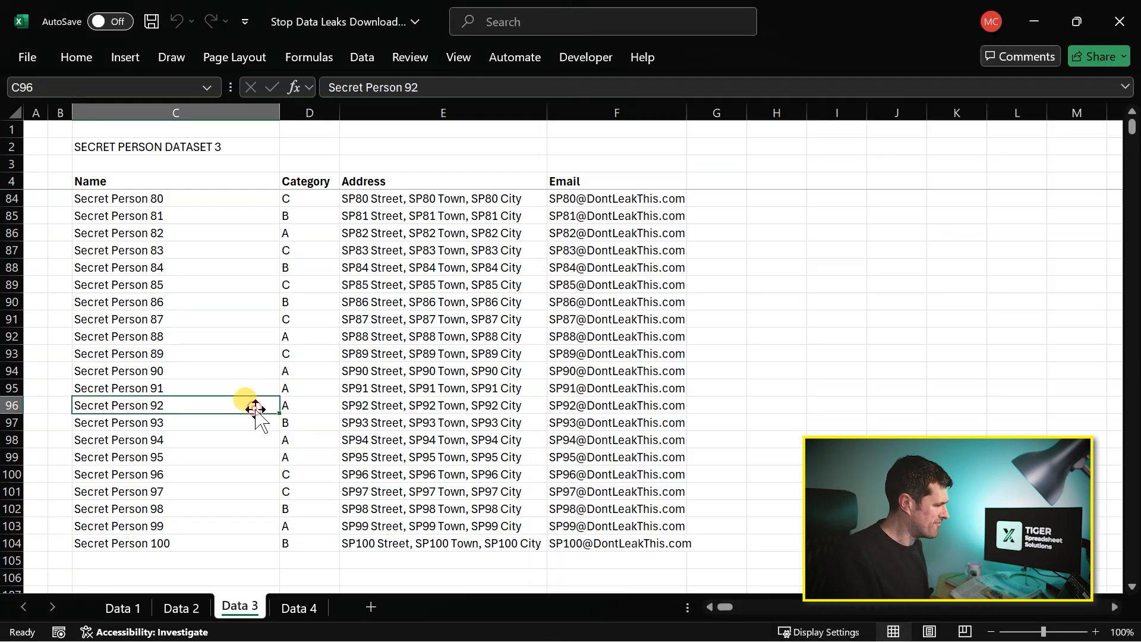
pyautogui.click(300, 608)
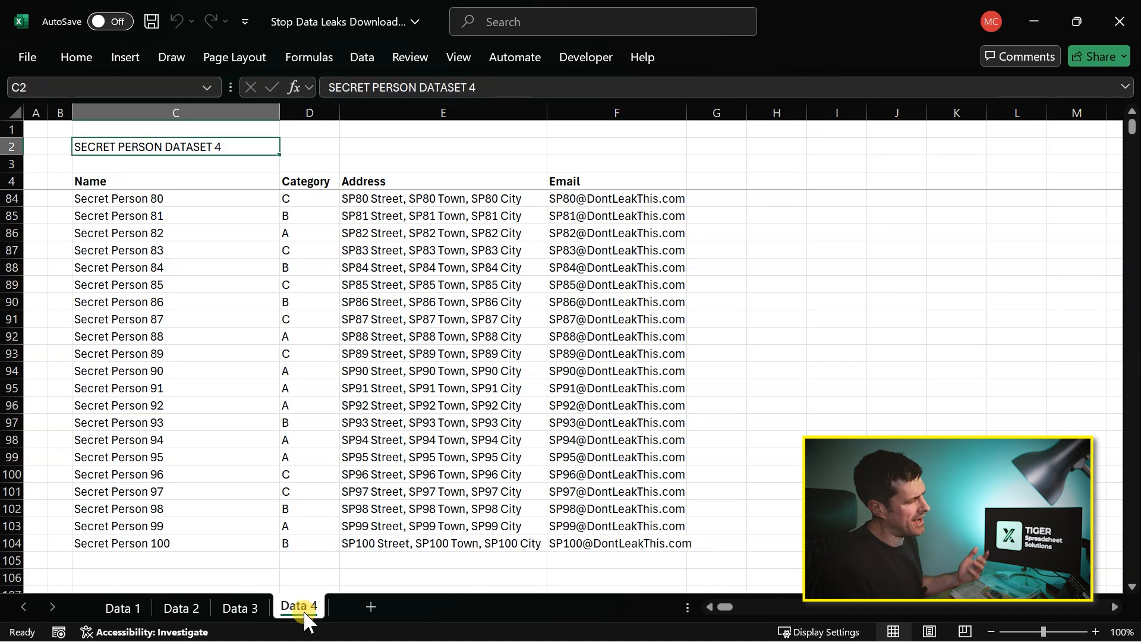
pyautogui.rightClick(305, 615)
pyautogui.click(393, 352)
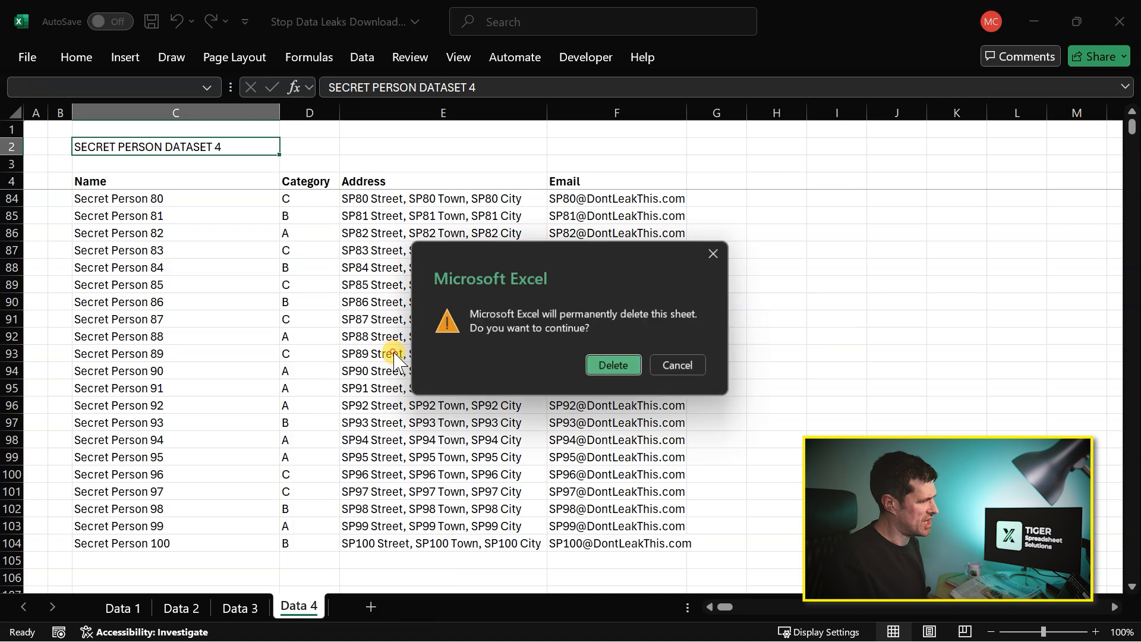
pyautogui.click(614, 365)
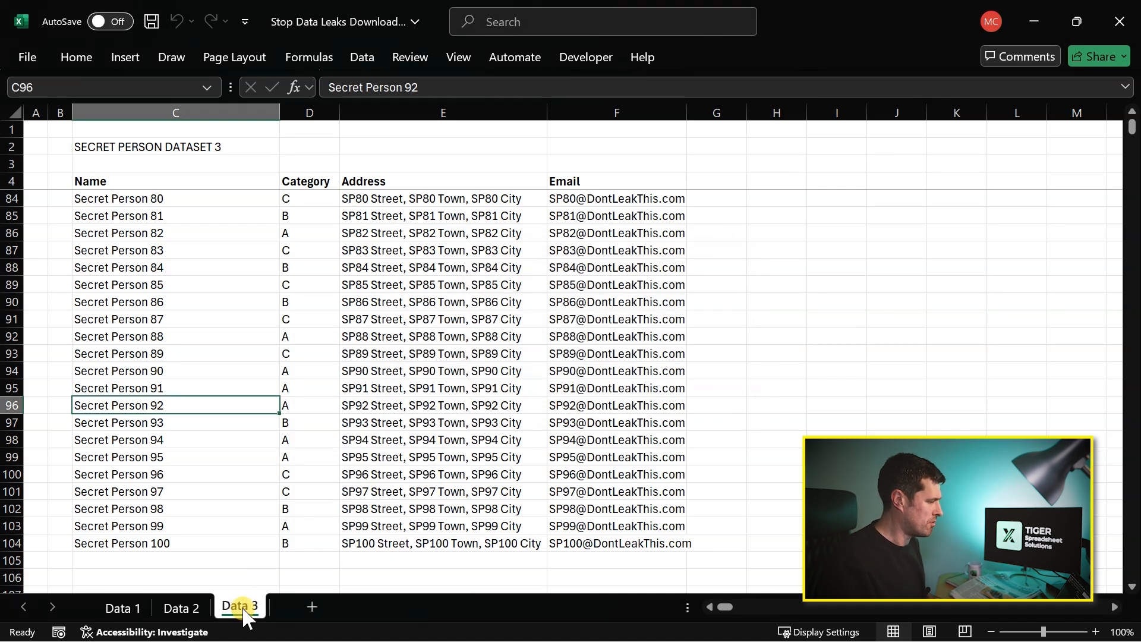
# - Permanently delete the Data 3 worksheet
pyautogui.rightClick(243, 618)
pyautogui.click(347, 352)
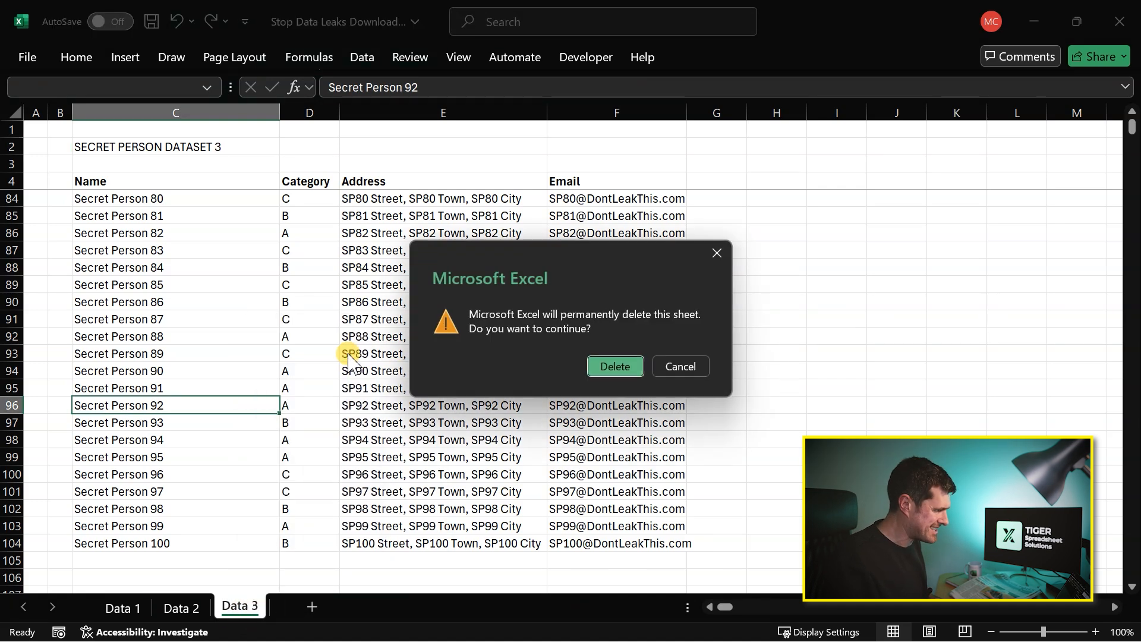
pyautogui.click(615, 366)
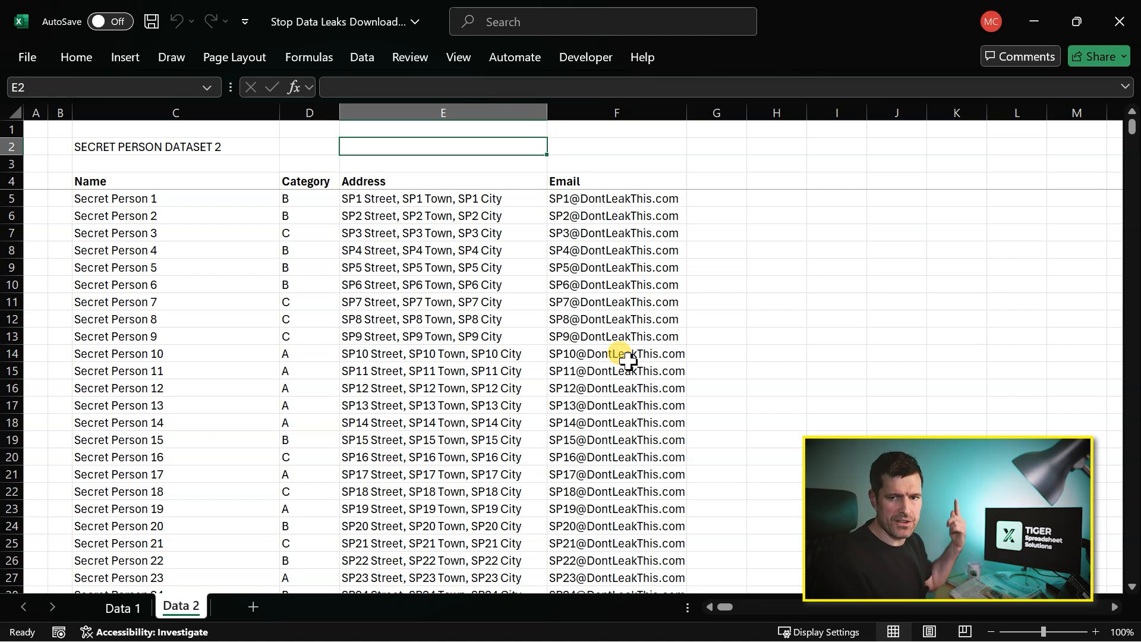
# - Switch to the Data 1 sheet and select the filtered names from C14 down to count them
pyautogui.click(114, 612)
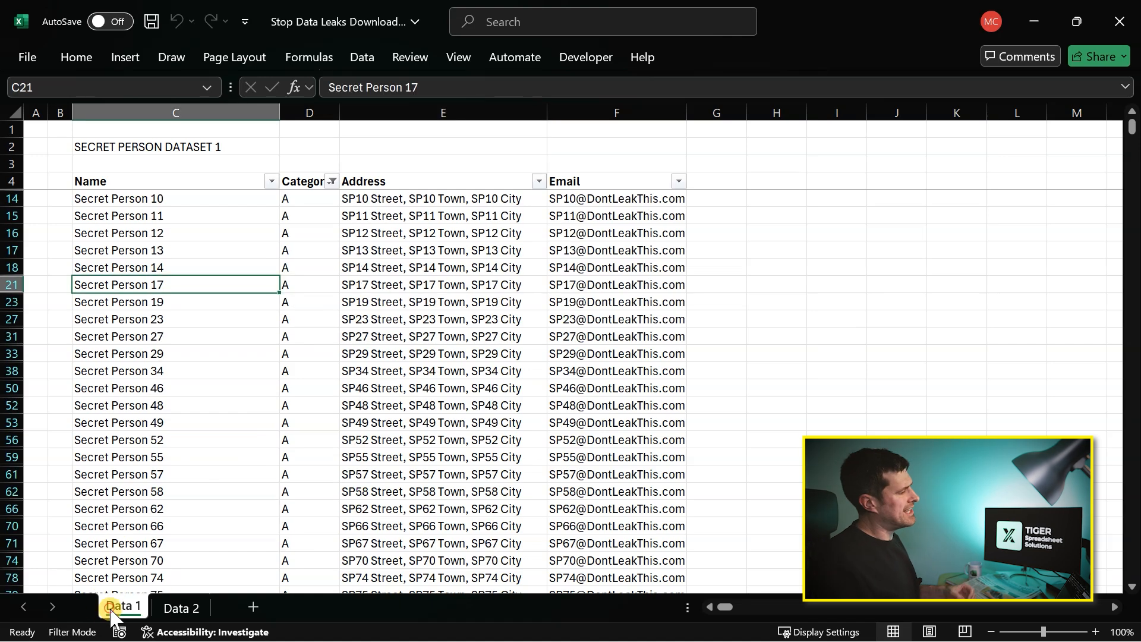
pyautogui.click(175, 183)
pyautogui.press('Down')
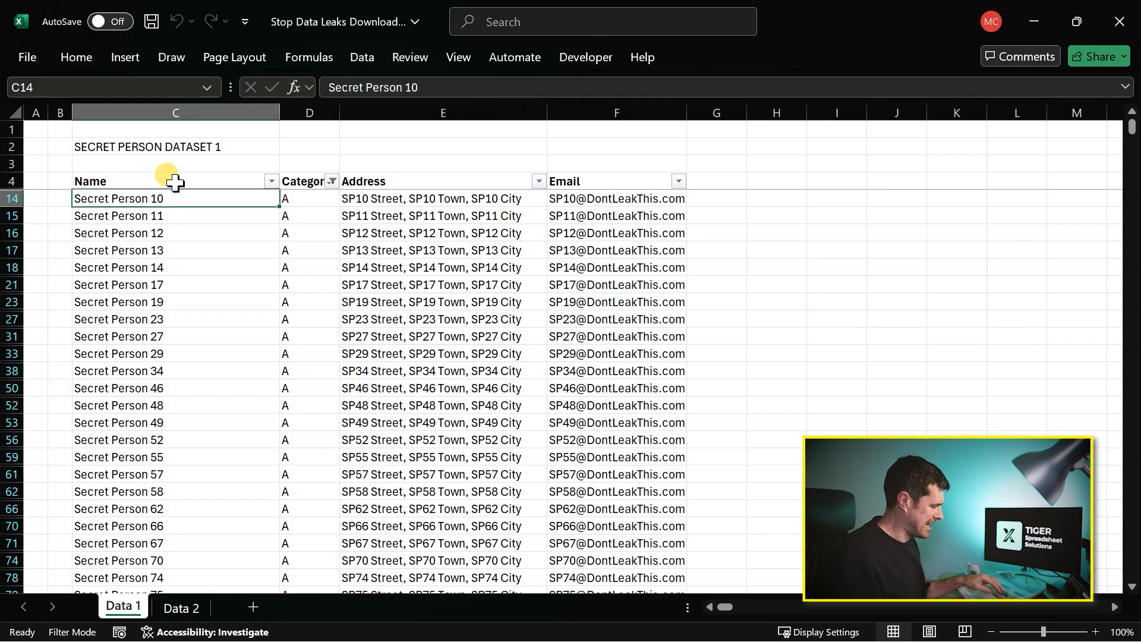
pyautogui.hotkey('ctrl', 'shift', 'Down')
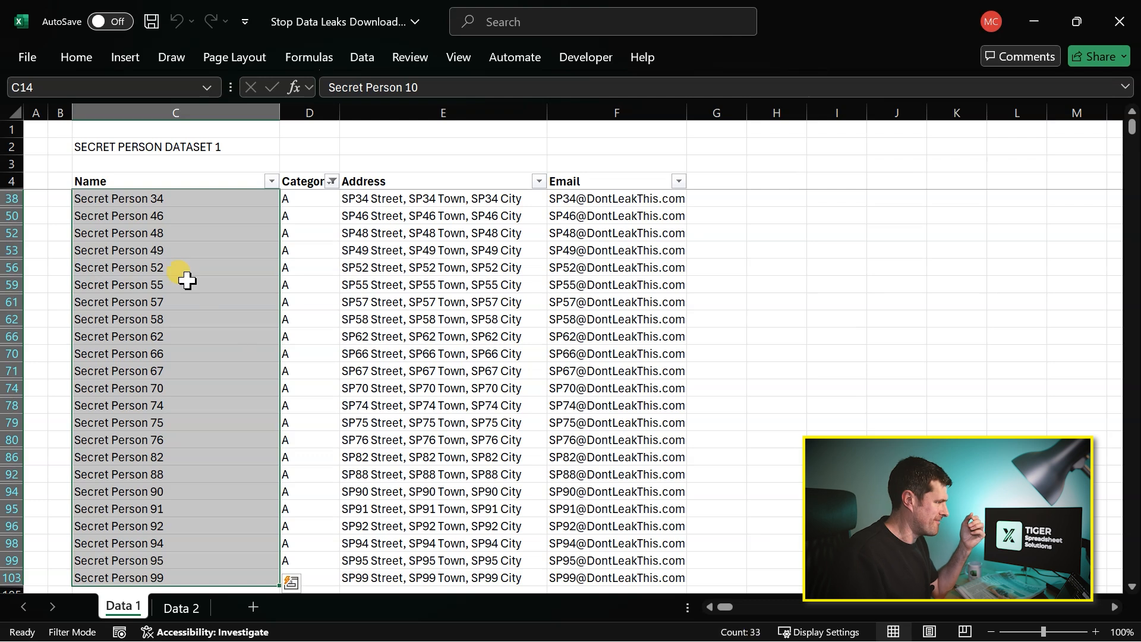
# - Clear the Category filter on Data 1 and select all names from C5 down to count them
pyautogui.click(166, 216)
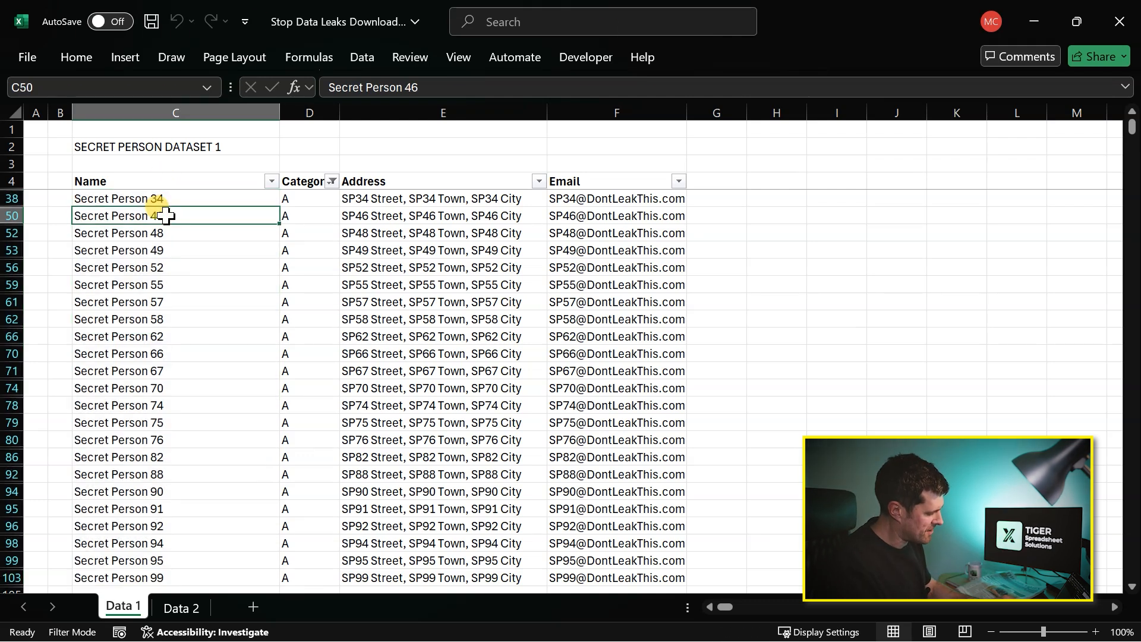
pyautogui.hotkey('alt', 'h')
pyautogui.press('s')
pyautogui.press('c')
pyautogui.hotkey('ctrl', 'Up')
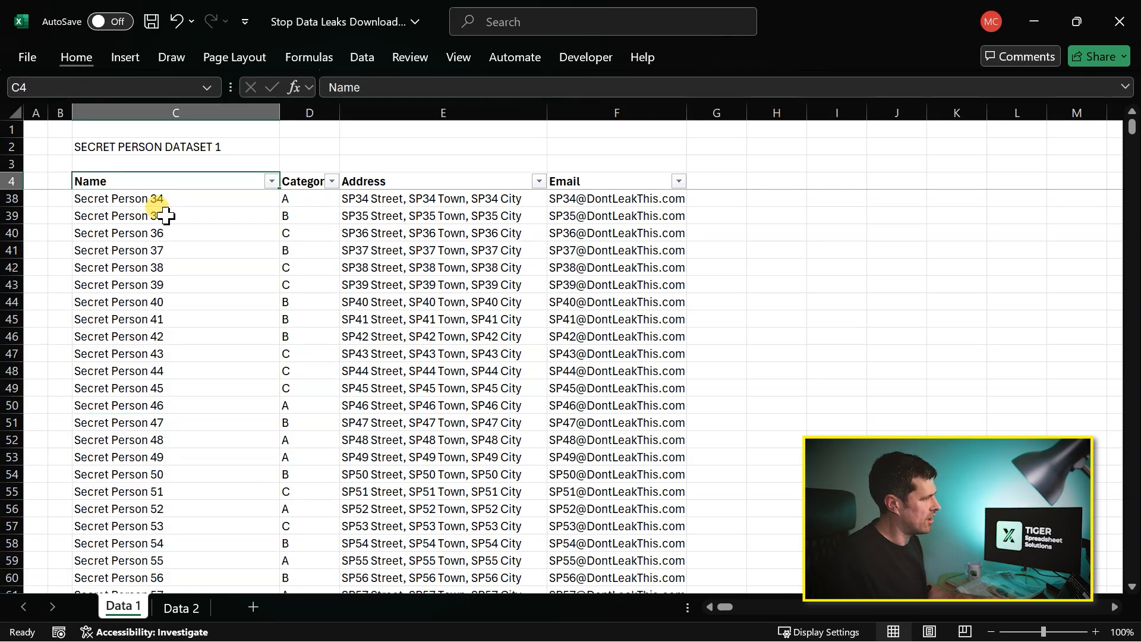
pyautogui.press('Down')
pyautogui.hotkey('ctrl', 'shift', 'Down')
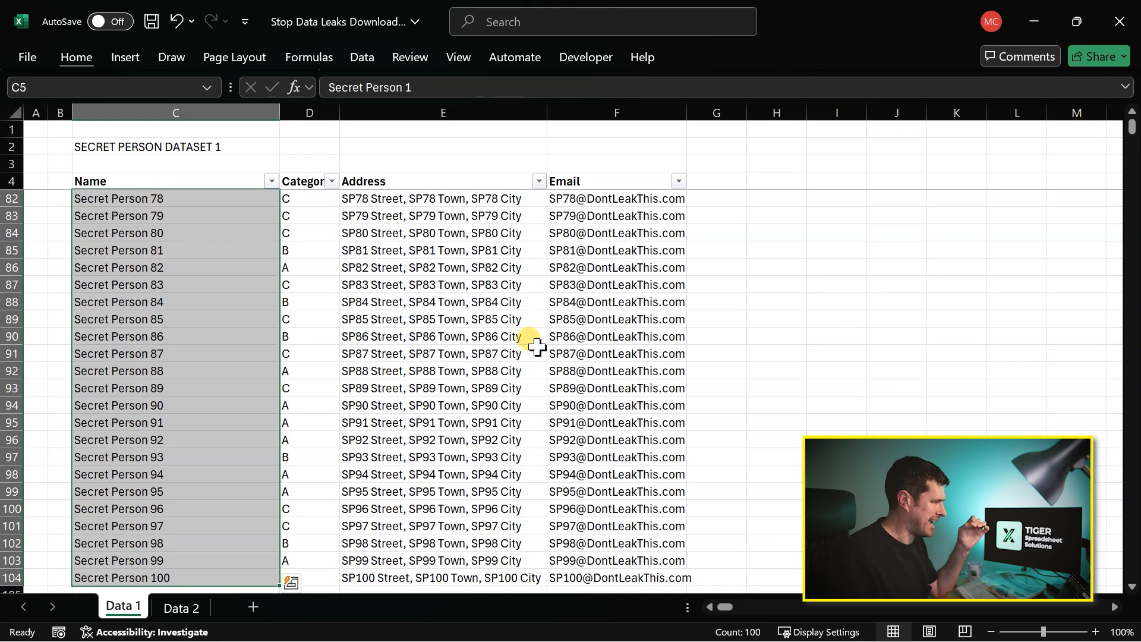
# - Filter the Category column of Data 1 to show only category A
pyautogui.click(223, 294)
pyautogui.click(332, 181)
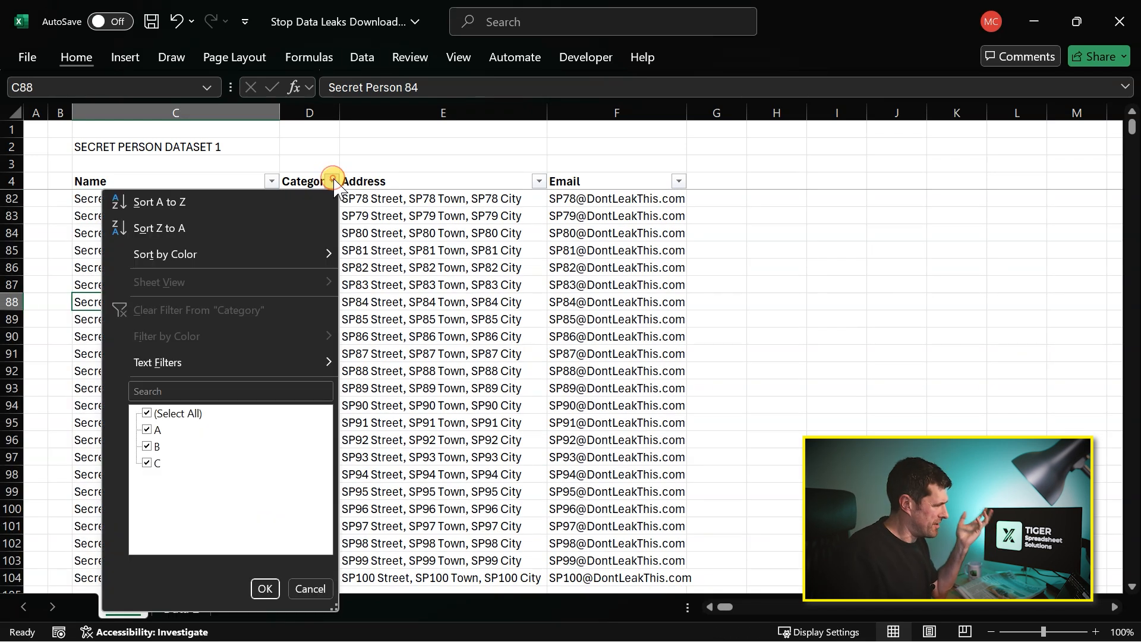
pyautogui.click(158, 413)
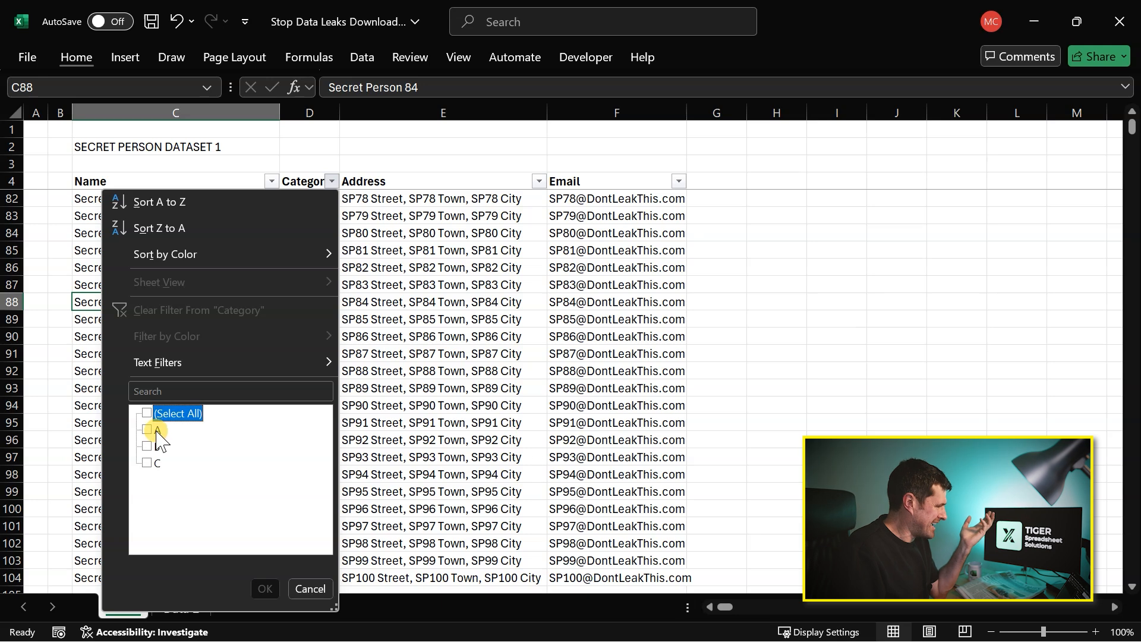
pyautogui.click(157, 430)
pyautogui.click(263, 587)
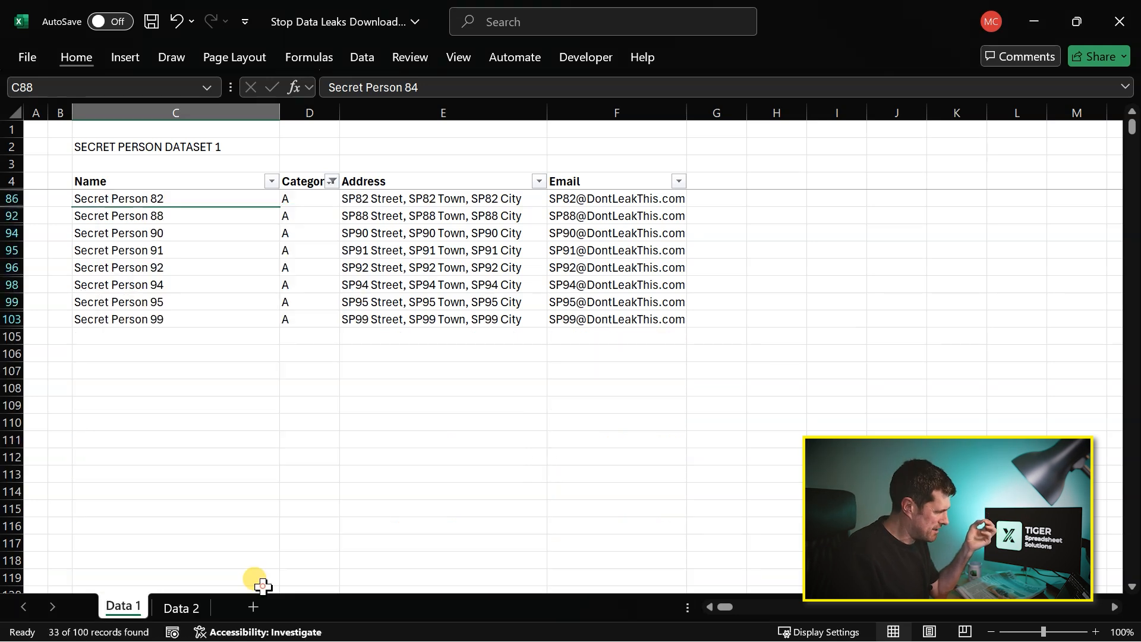
pyautogui.scroll(8, 99, 244)
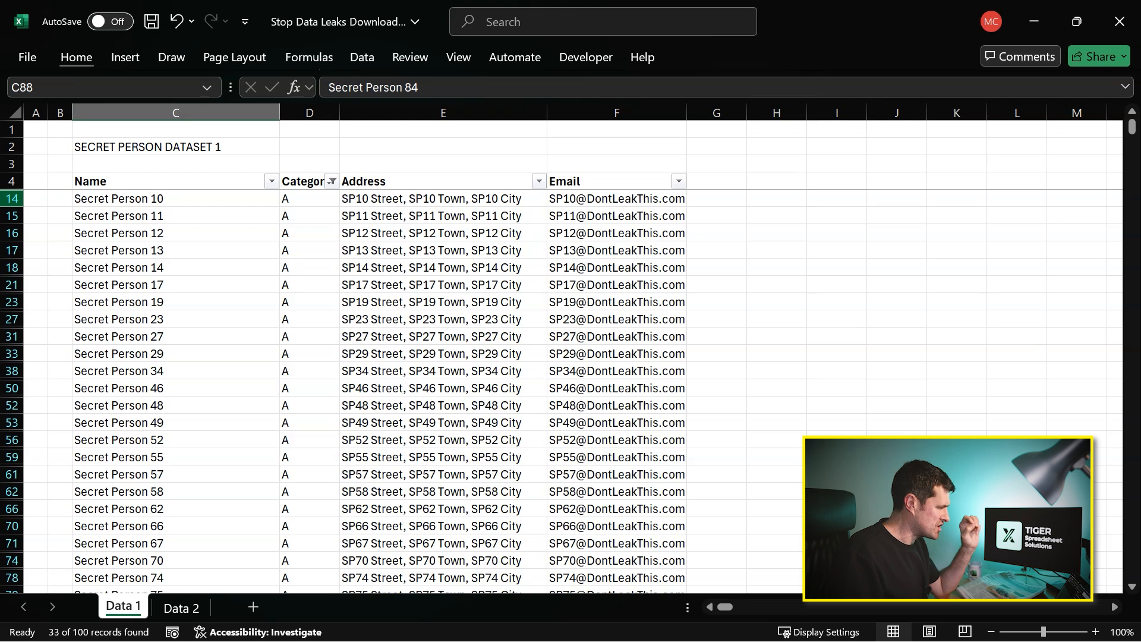
# - Remove the AutoFilter completely from the Data 1 table, starting from a cell inside the Name column
pyautogui.click(186, 200)
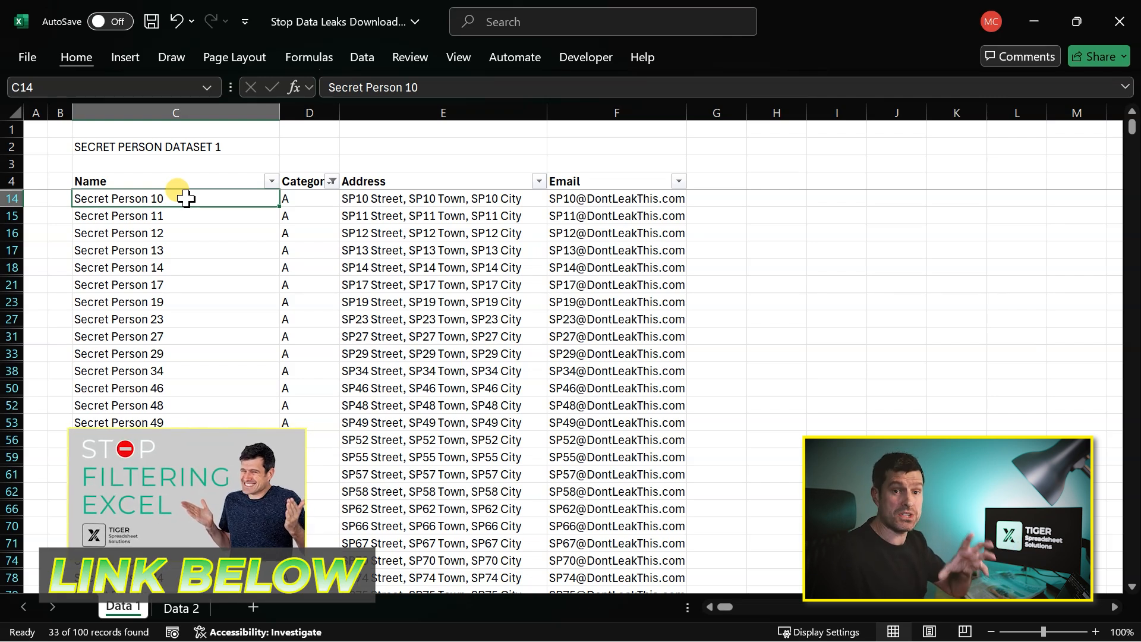
pyautogui.press('Down')
pyautogui.press('Up')
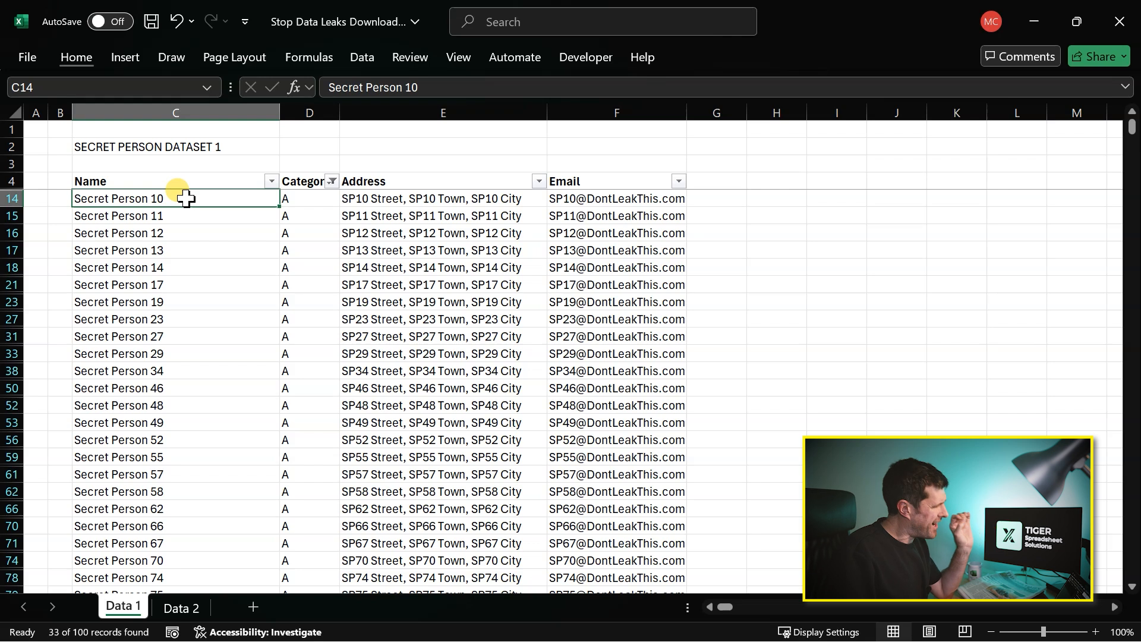
pyautogui.press('Down')
pyautogui.press('Down')
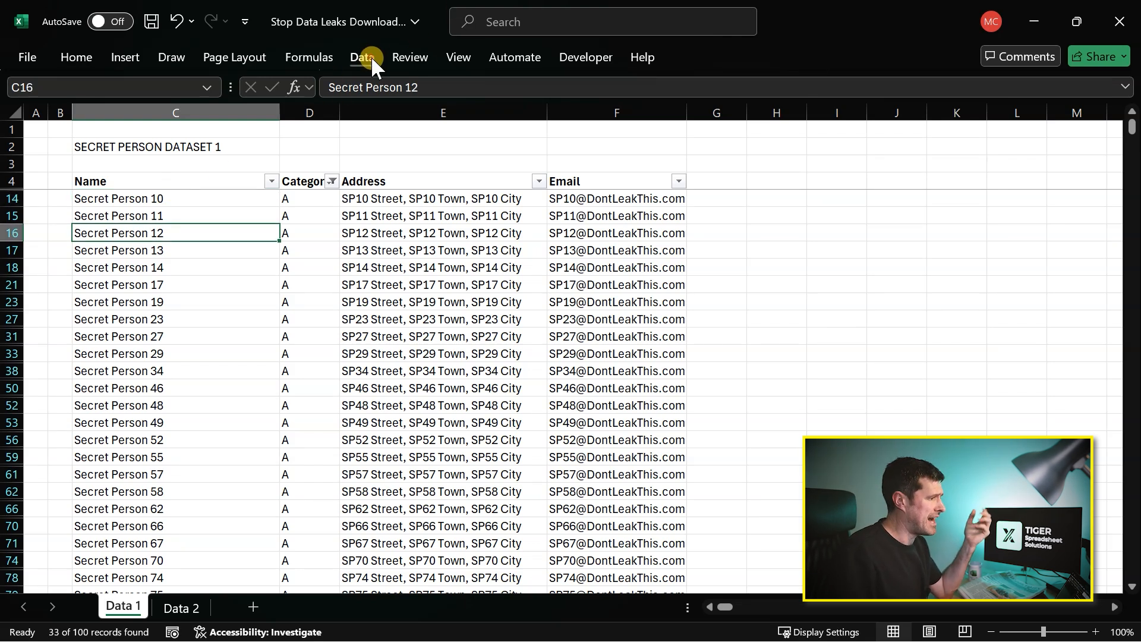
pyautogui.click(371, 56)
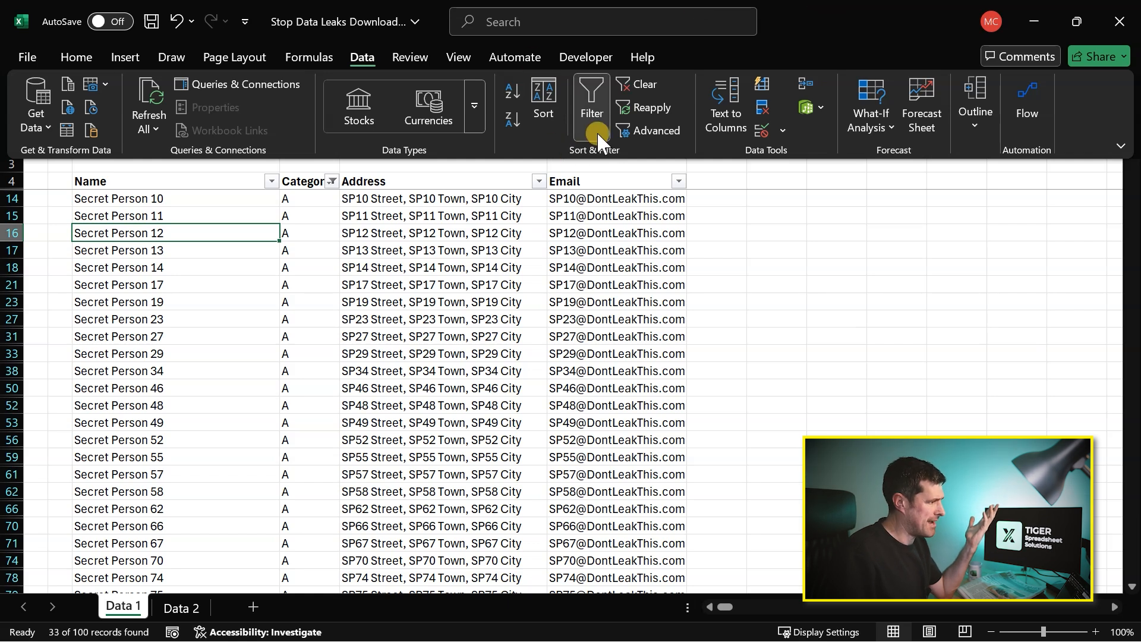
pyautogui.click(244, 305)
pyautogui.click(241, 302)
pyautogui.press('alt')
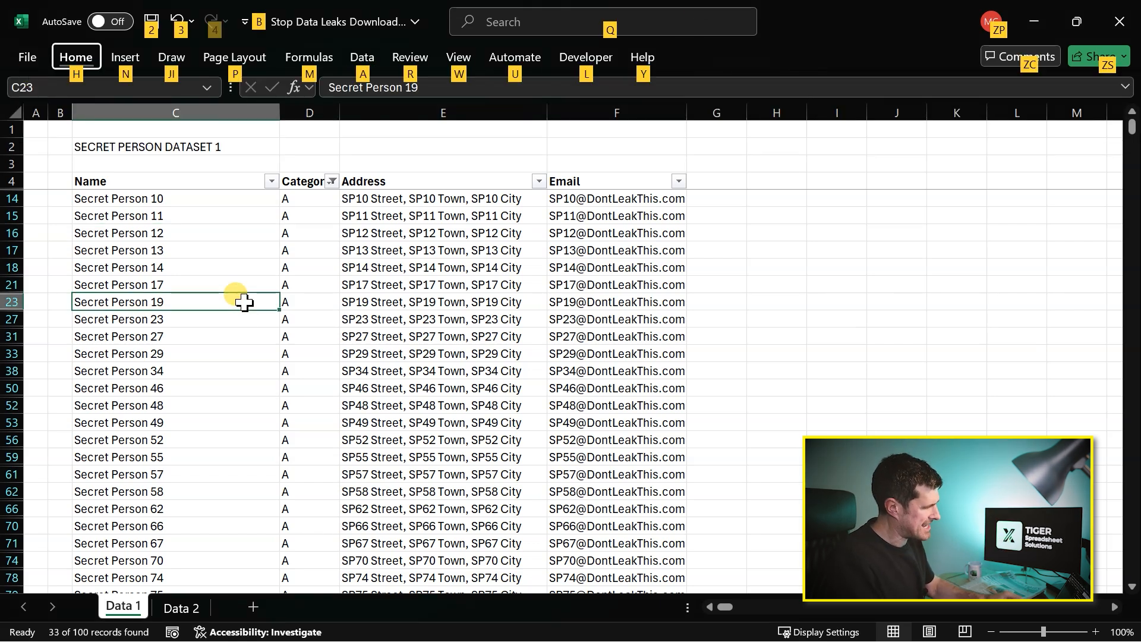
pyautogui.press('d')
pyautogui.press('f')
pyautogui.press('f')
# - Step through the unfiltered names in column C to check that no rows are skipped
pyautogui.press('Up')
pyautogui.press('Up')
pyautogui.press('Up')
pyautogui.press('Up')
pyautogui.press('Up')
pyautogui.press('Up')
pyautogui.press('Up')
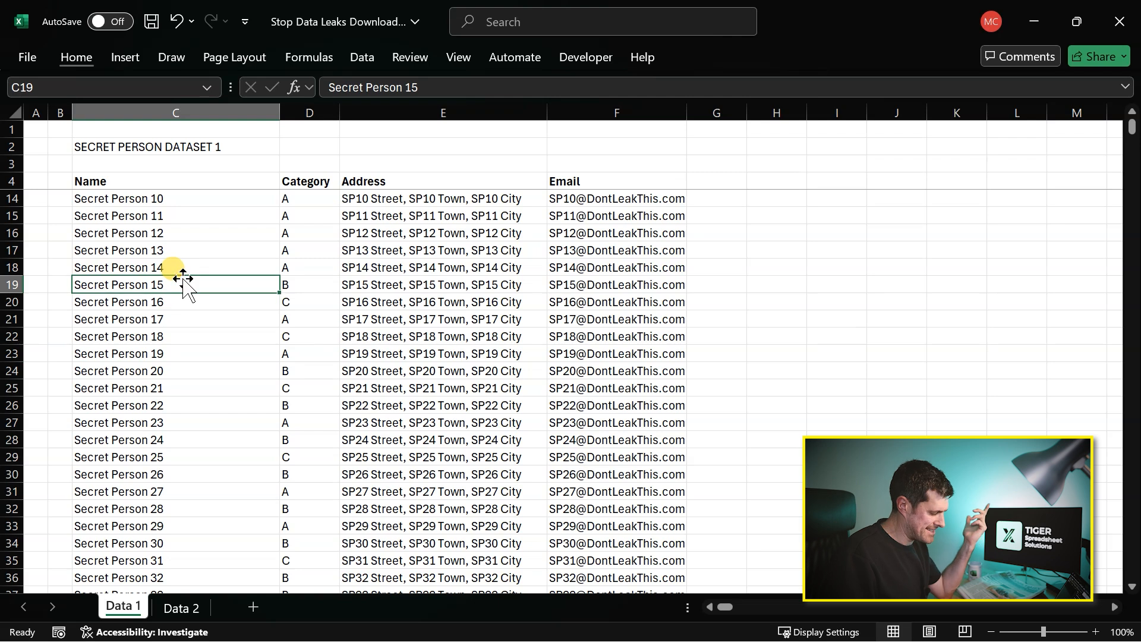
pyautogui.press('Up')
pyautogui.press('Up')
pyautogui.press('Down')
pyautogui.press('Down')
pyautogui.press('Down')
pyautogui.press('Down')
pyautogui.press('Down')
pyautogui.press('Down')
pyautogui.press('Down')
pyautogui.press('Down')
pyautogui.press('Down')
pyautogui.press('Down')
pyautogui.press('Down')
pyautogui.press('Down')
pyautogui.press('Down')
pyautogui.press('Down')
pyautogui.press('Down')
pyautogui.press('Down')
pyautogui.press('Down')
pyautogui.press('Down')
pyautogui.press('Down')
pyautogui.press('Down')
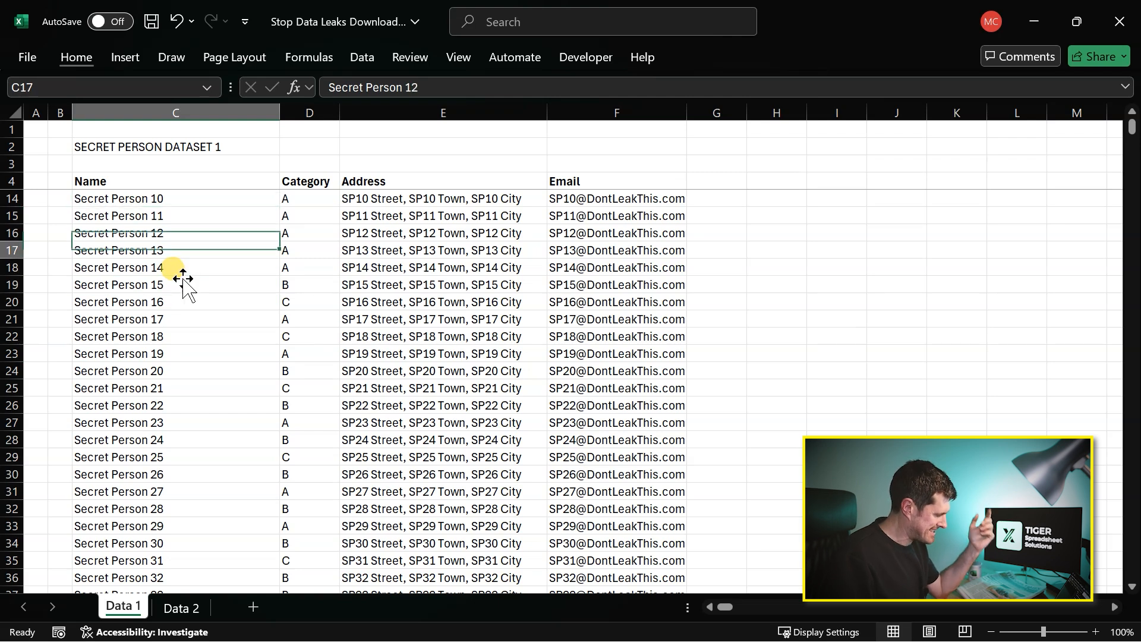
# - Select C7:C12 in the Name column and hide rows 7 to 12
pyautogui.click(208, 177)
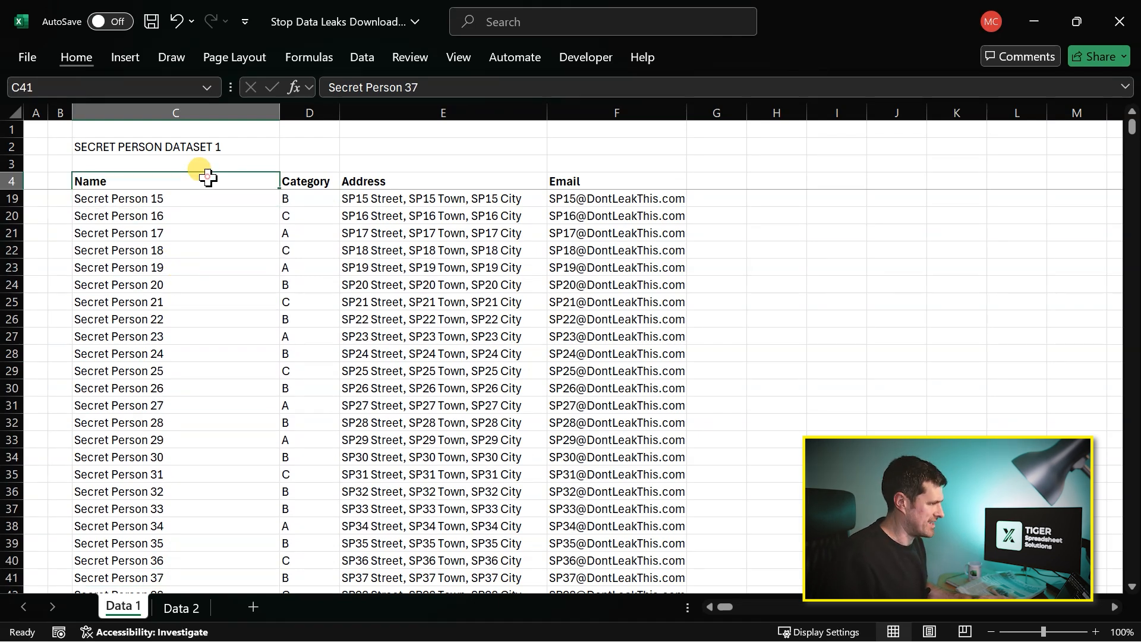
pyautogui.press('Down')
pyautogui.press('Down')
pyautogui.press('Down')
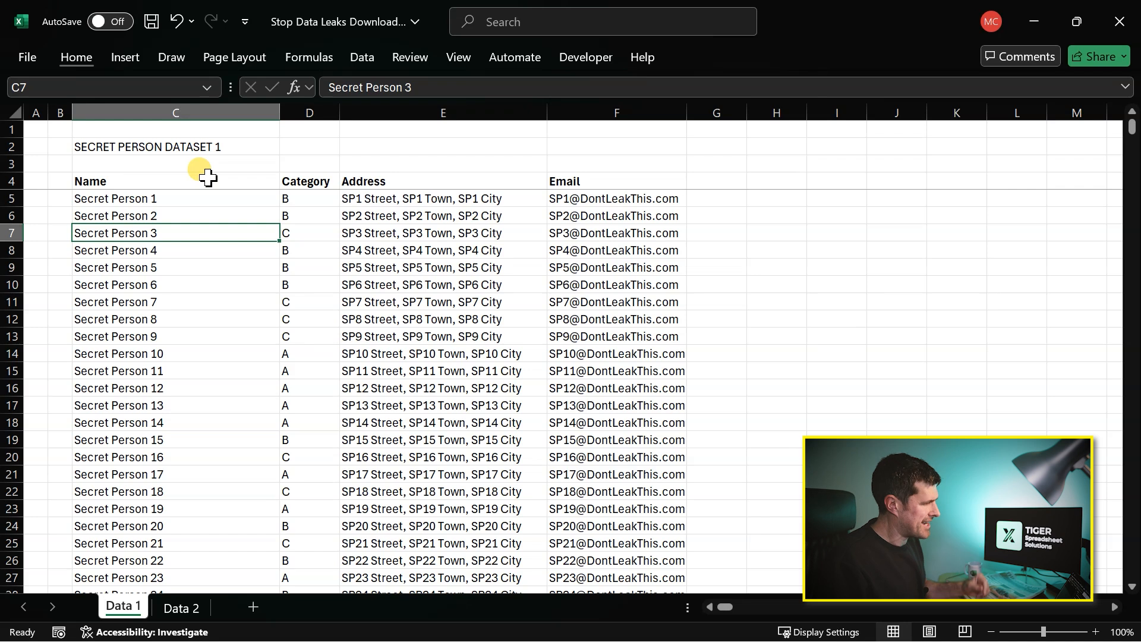
pyautogui.hotkey('shift', 'Down')
pyautogui.hotkey('shift', 'Down')
pyautogui.hotkey('shift', 'Down')
pyautogui.hotkey('shift', 'Down')
pyautogui.hotkey('shift', 'Down')
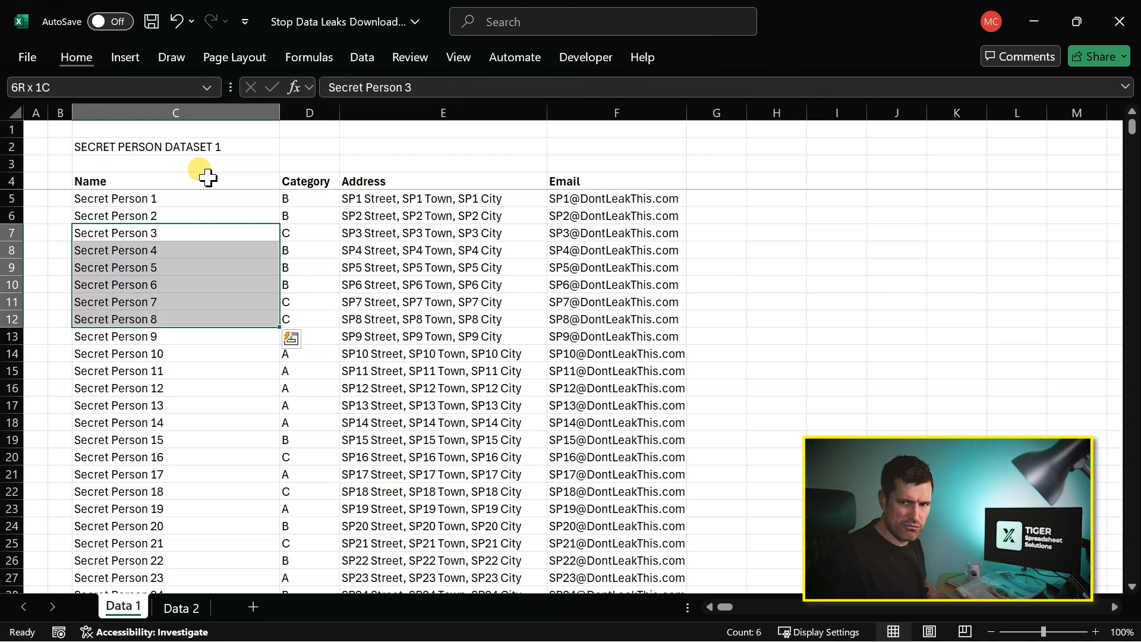
pyautogui.hotkey('alt', 'h')
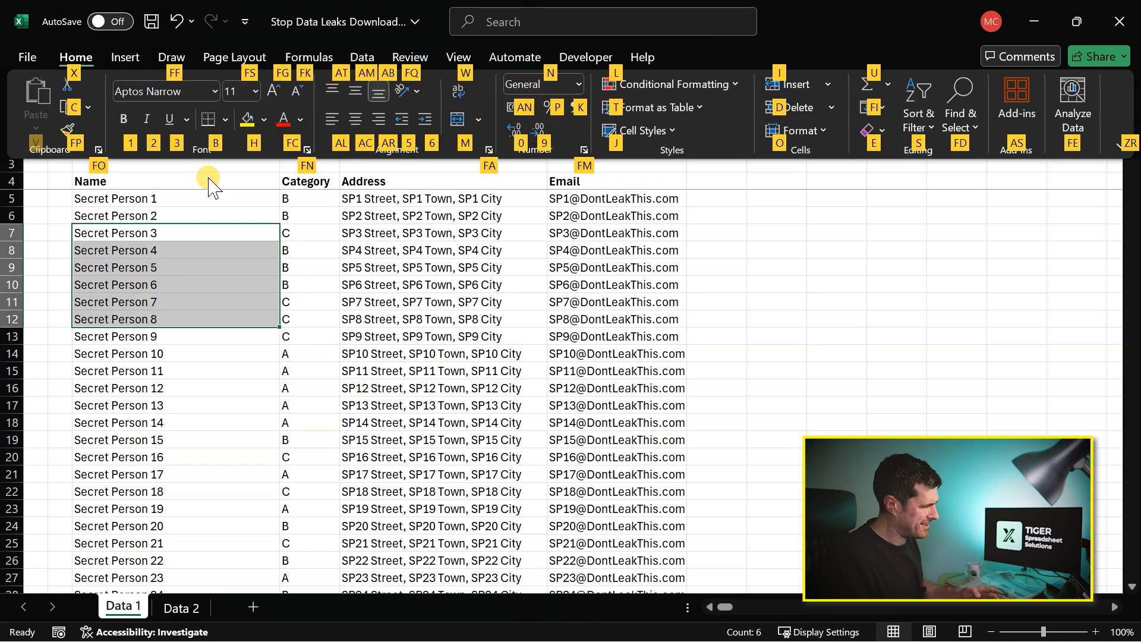
pyautogui.press('o')
pyautogui.press('u')
pyautogui.press('r')
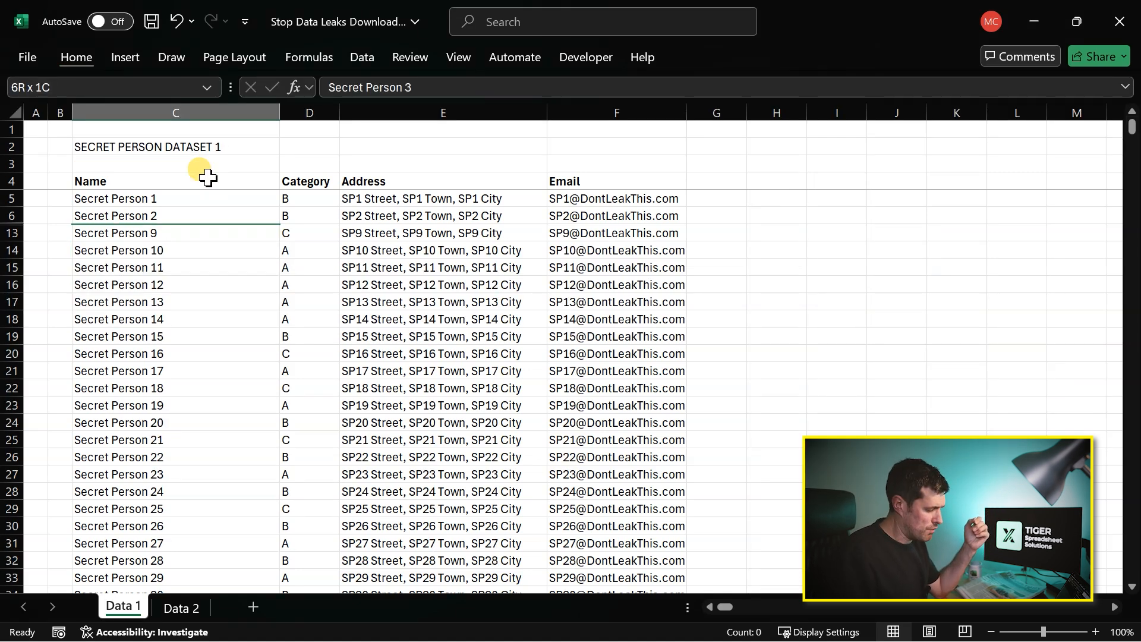
# - Step from row 6 down past row 13 to check for hidden rows where the row numbers jump
pyautogui.press('Up')
pyautogui.hotkey('shift', 'Down')
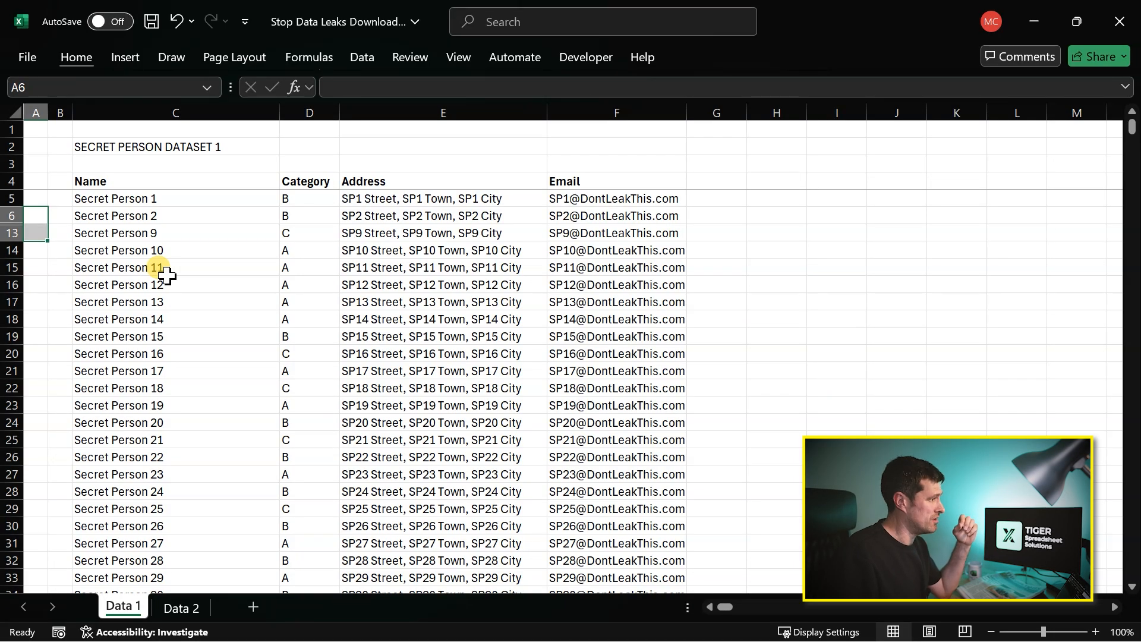
pyautogui.hotkey('shift', 'Up')
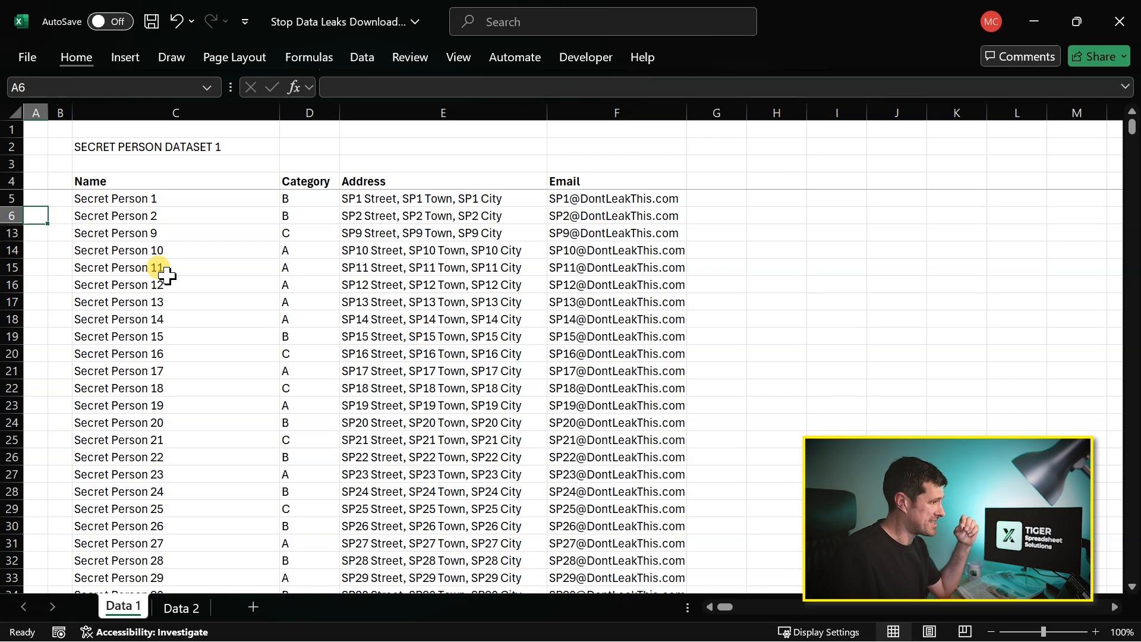
pyautogui.press('Down')
pyautogui.press('Down')
pyautogui.press('Down')
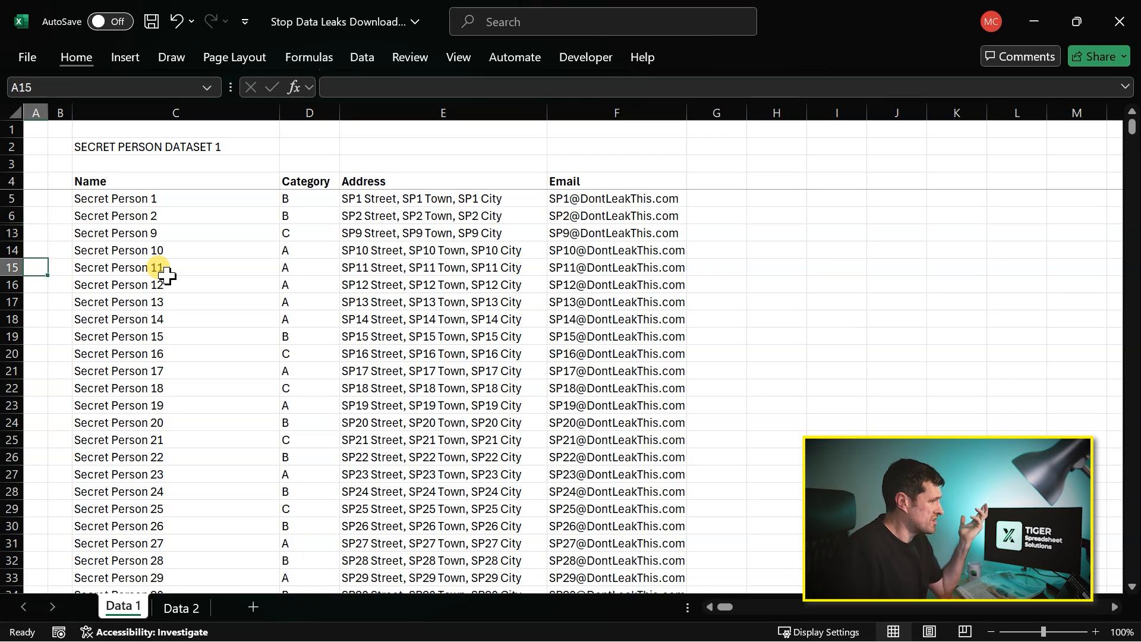
# - Unhide the rows between rows 6 and 13 using a selection in column A, and undo the unhiding
pyautogui.click(31, 215)
pyautogui.hotkey('shift', 'Down')
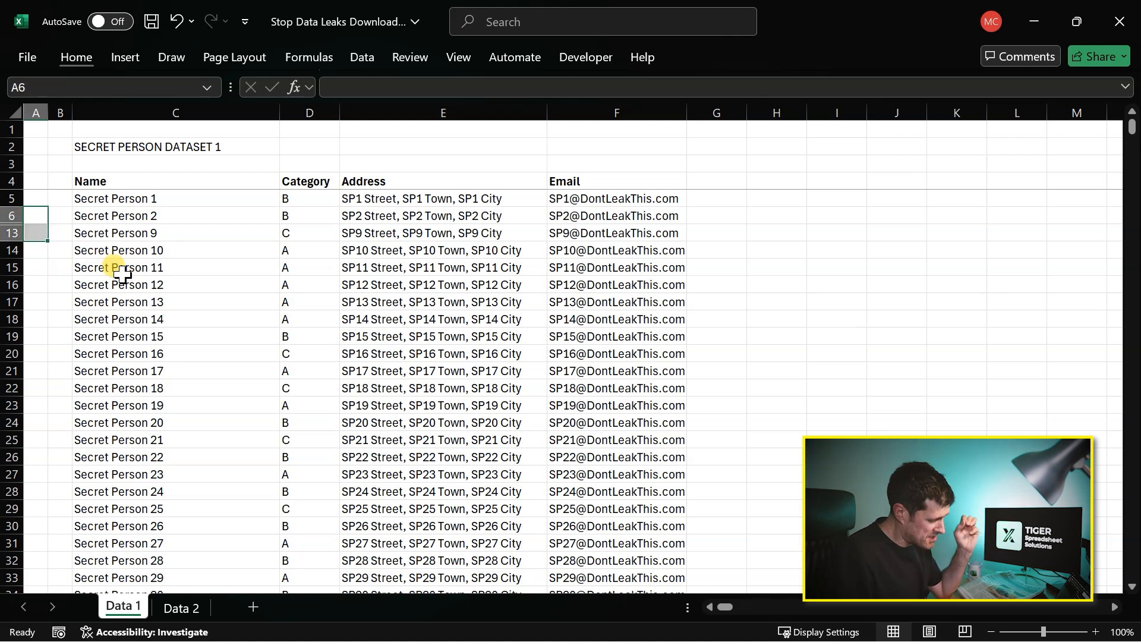
pyautogui.press('alt')
pyautogui.press('h')
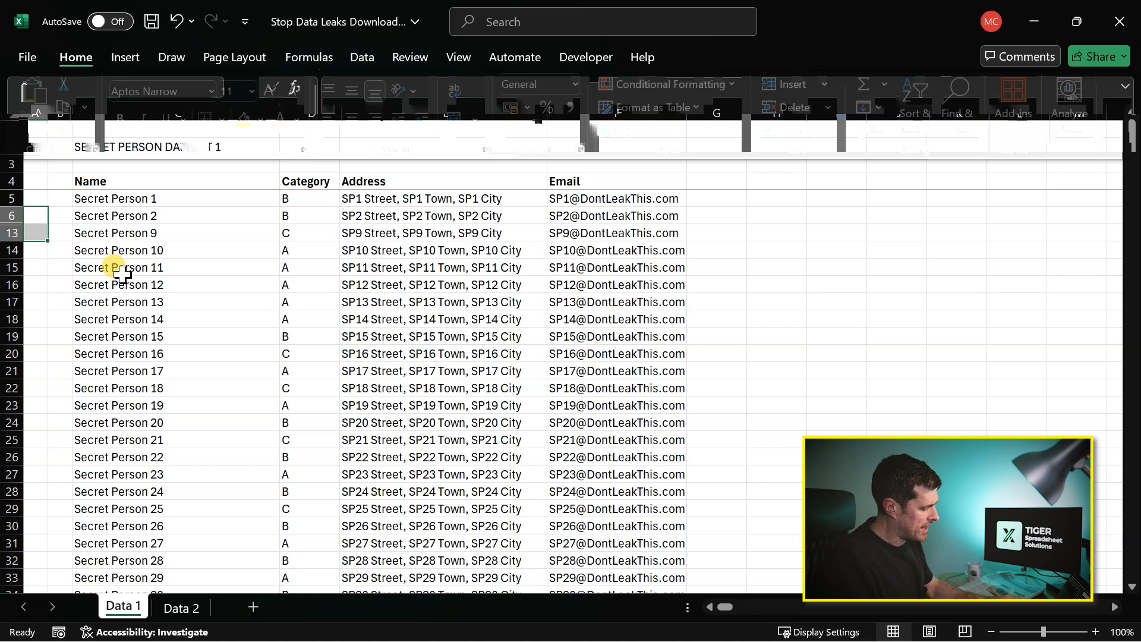
pyautogui.press('o')
pyautogui.press('u')
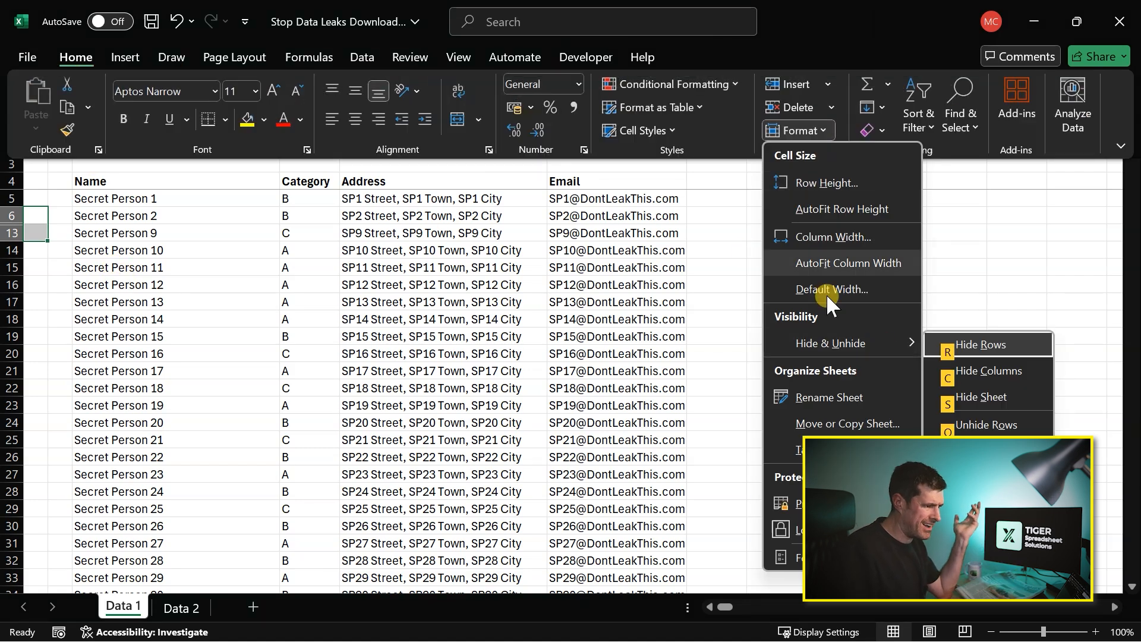
pyautogui.click(986, 427)
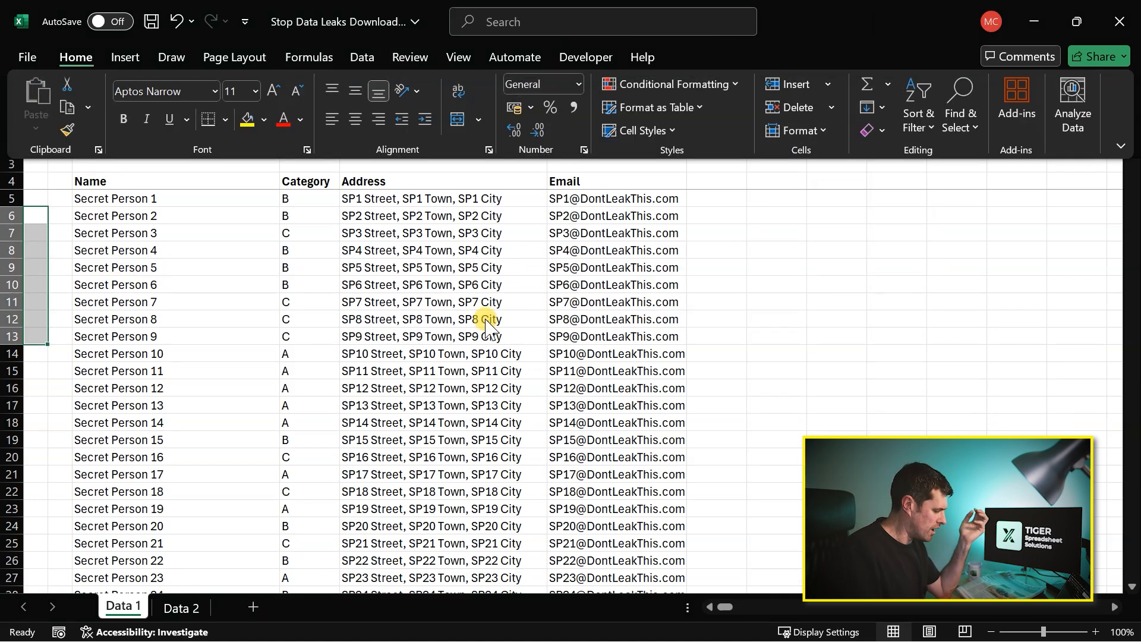
pyautogui.hotkey('ctrl', 'z')
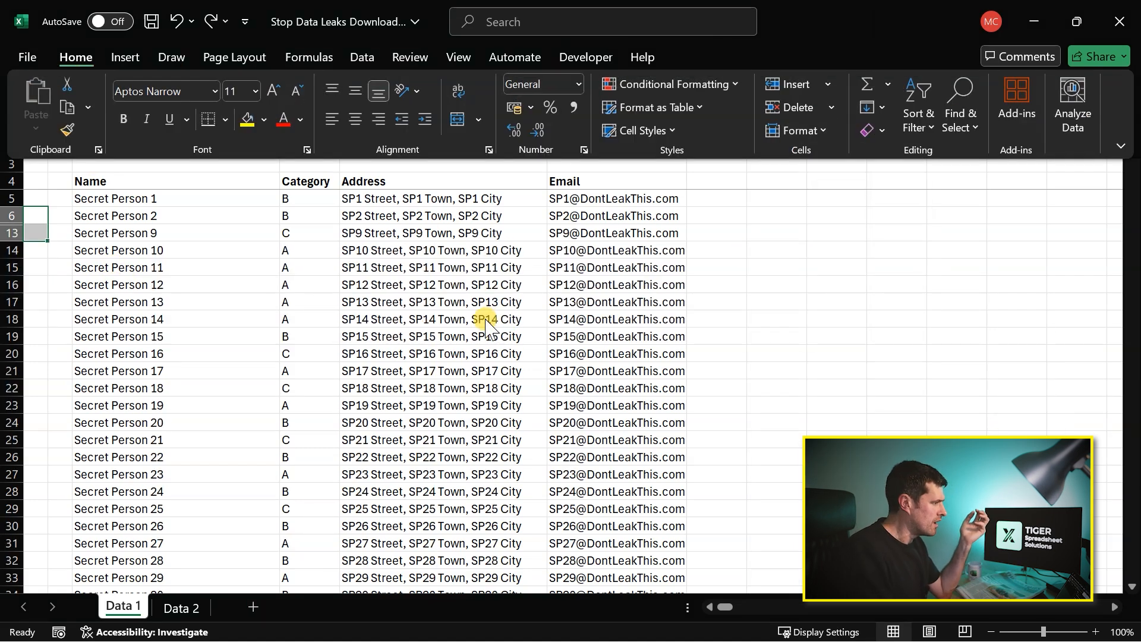
pyautogui.press('Escape')
# - Try to unhide the hidden rows with only row 6 selected
pyautogui.click(26, 216)
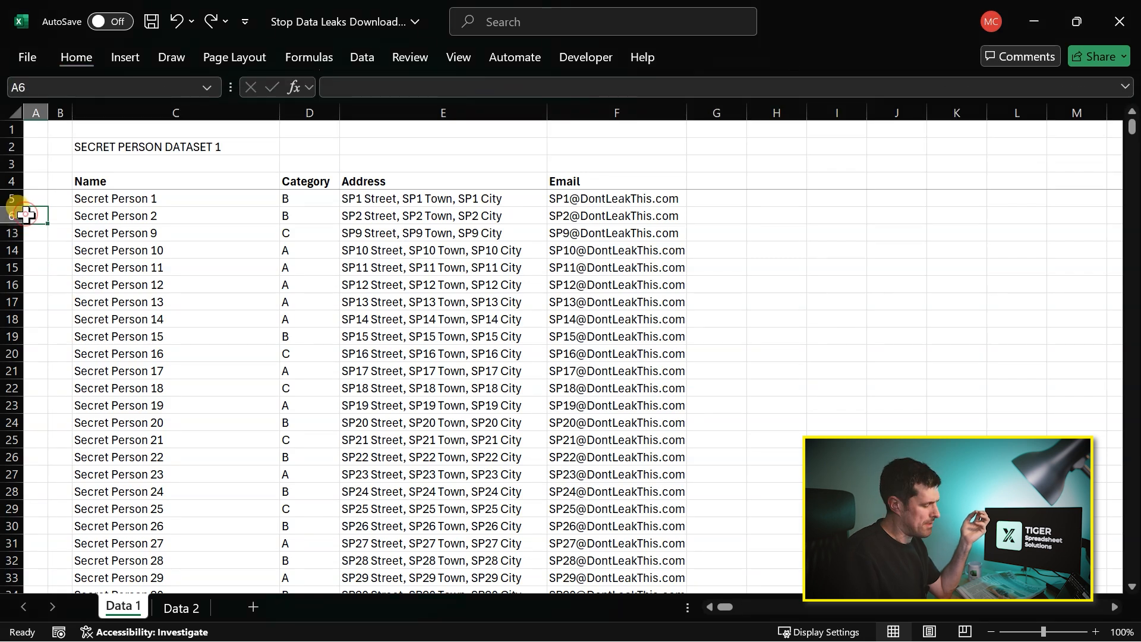
pyautogui.rightClick(12, 218)
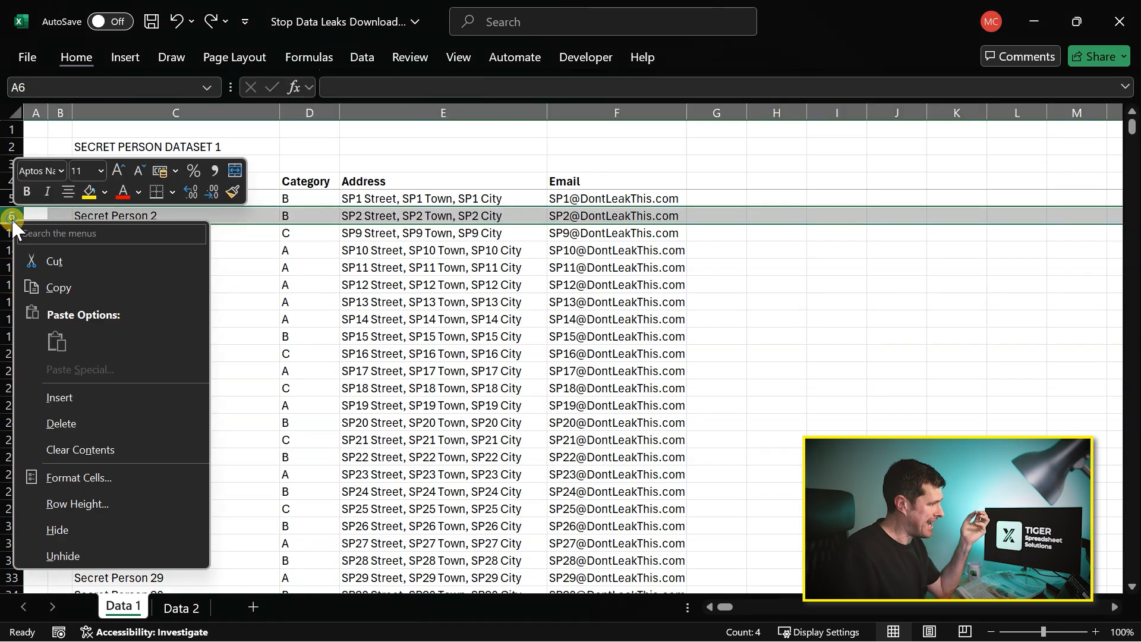
pyautogui.click(65, 556)
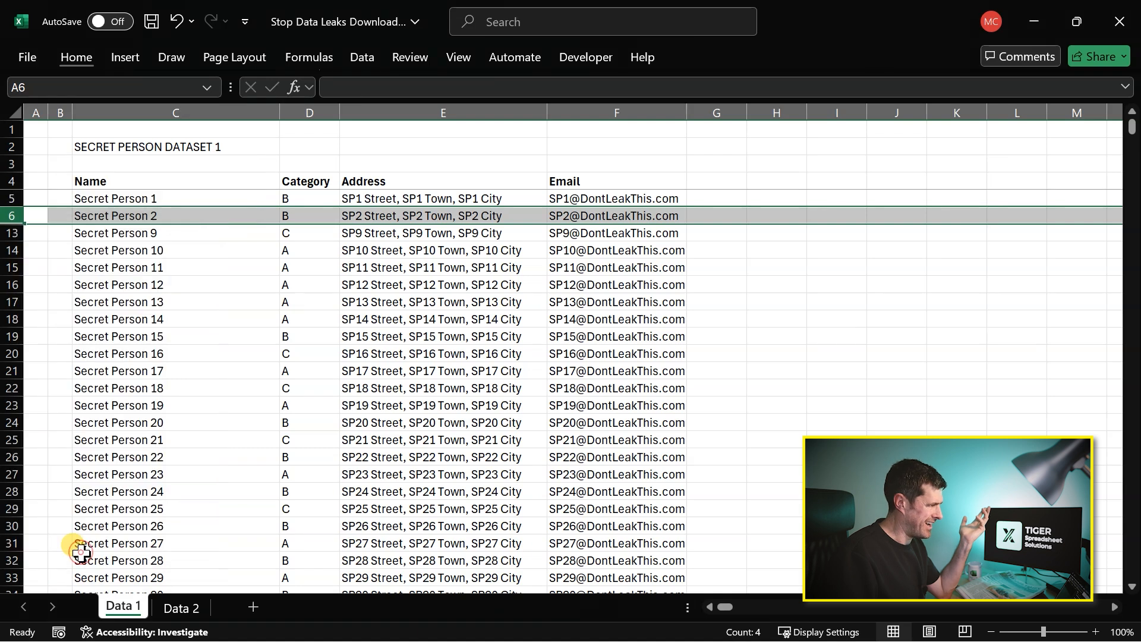
# - Select rows 6 and 13 together and unhide the rows between them
pyautogui.click(13, 214)
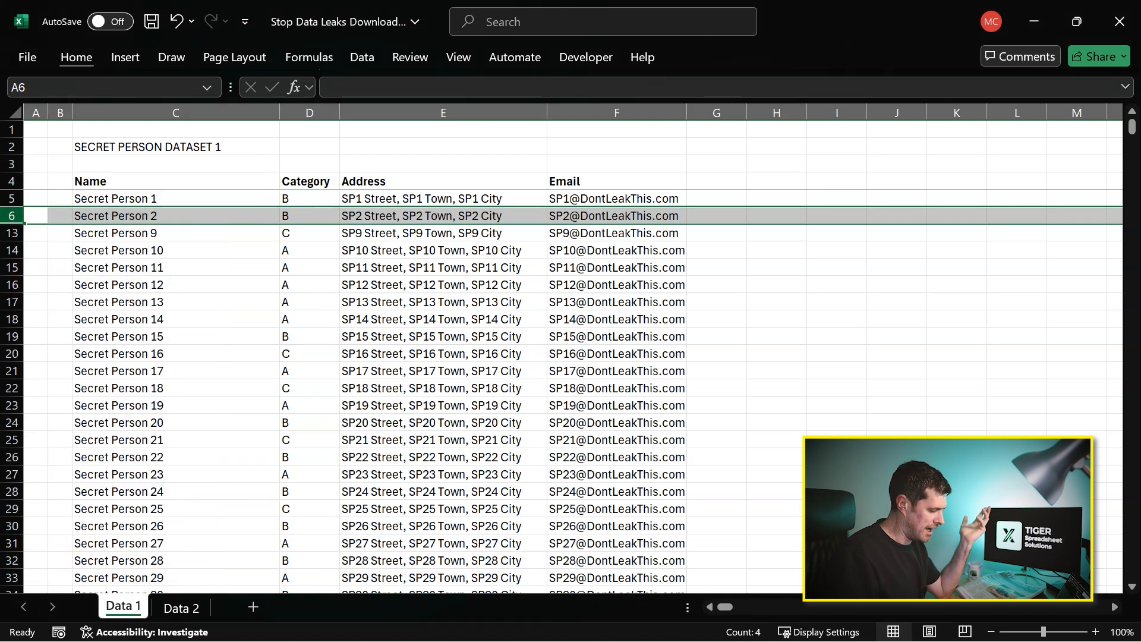
pyautogui.moveTo(14, 216); pyautogui.dragTo(13, 233)
pyautogui.rightClick(17, 215)
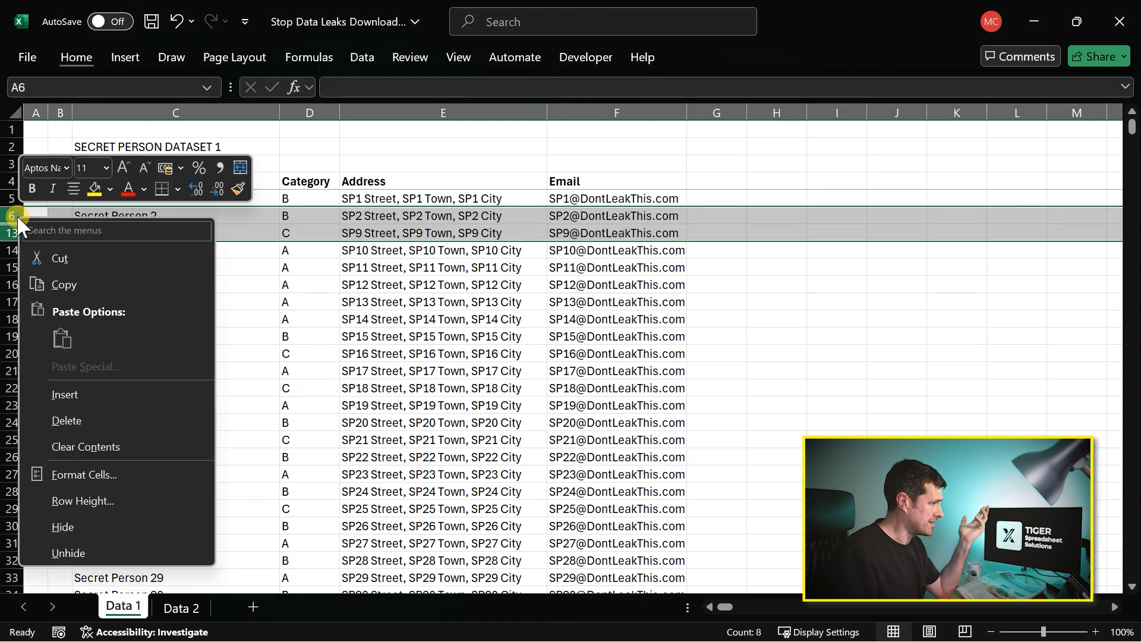
pyautogui.click(67, 554)
pyautogui.click(178, 420)
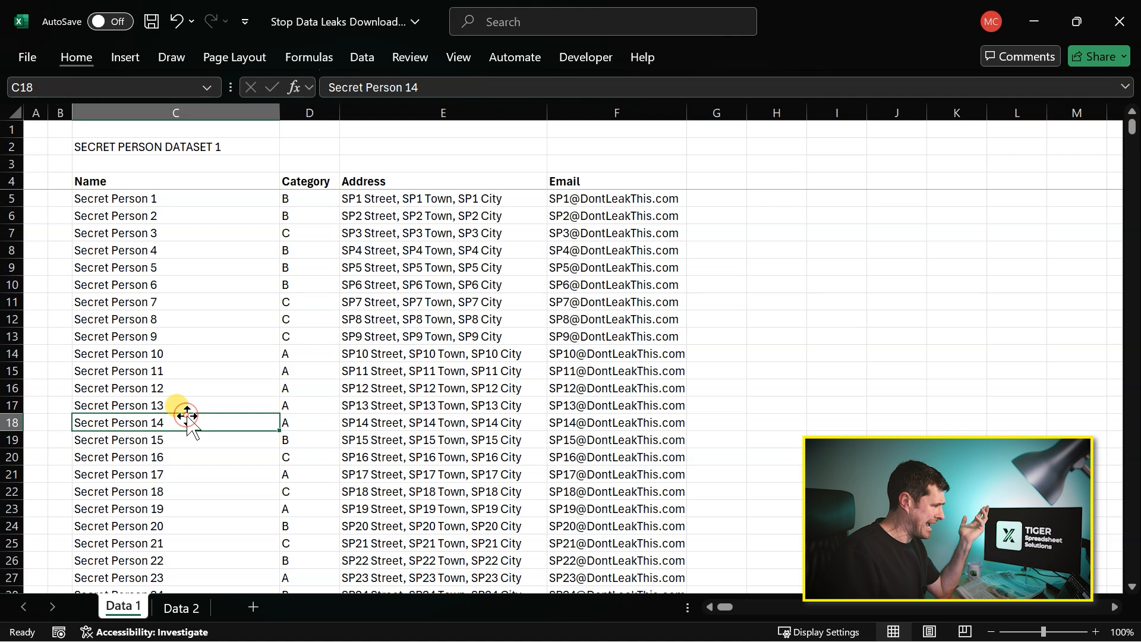
# - Select the entire worksheet and look up the Unhide options for all its rows and all its columns
pyautogui.click(31, 214)
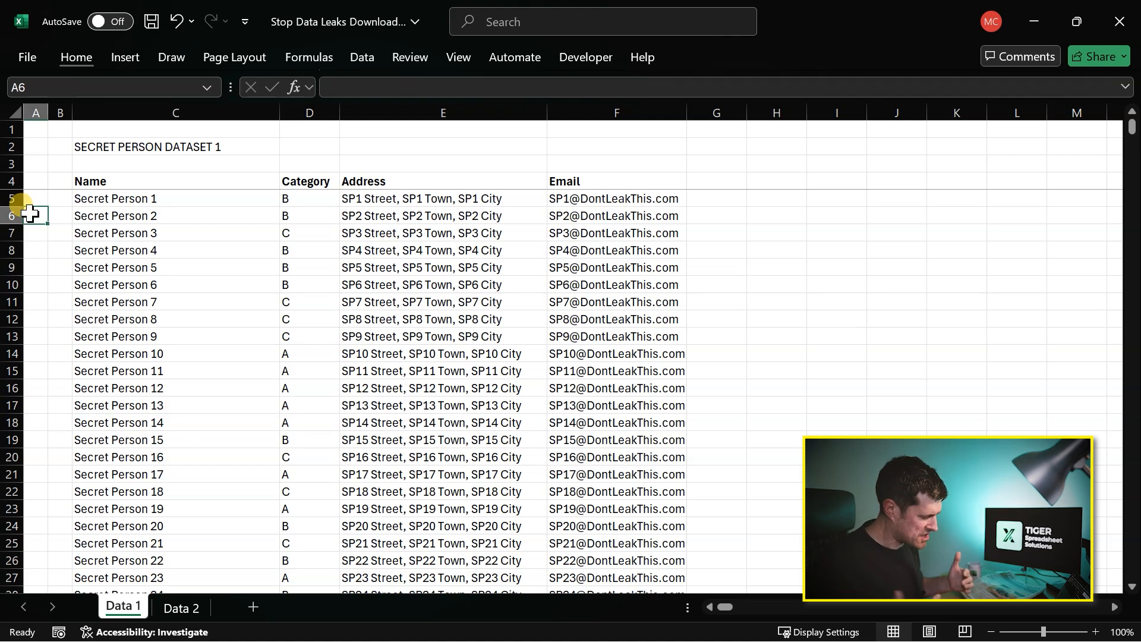
pyautogui.click(15, 113)
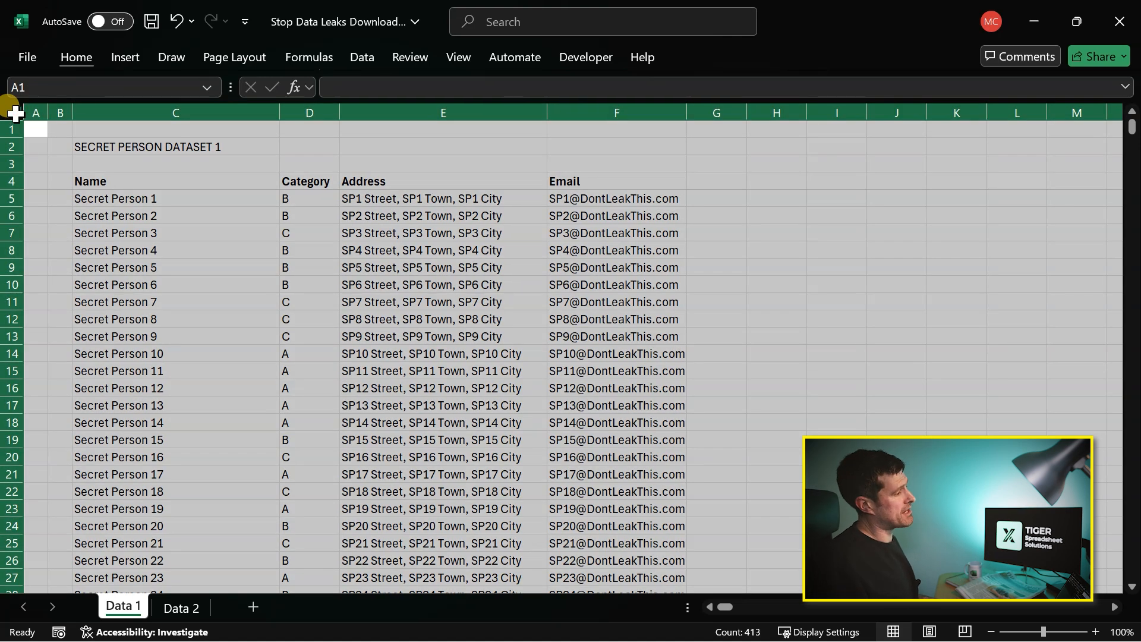
pyautogui.rightClick(15, 113)
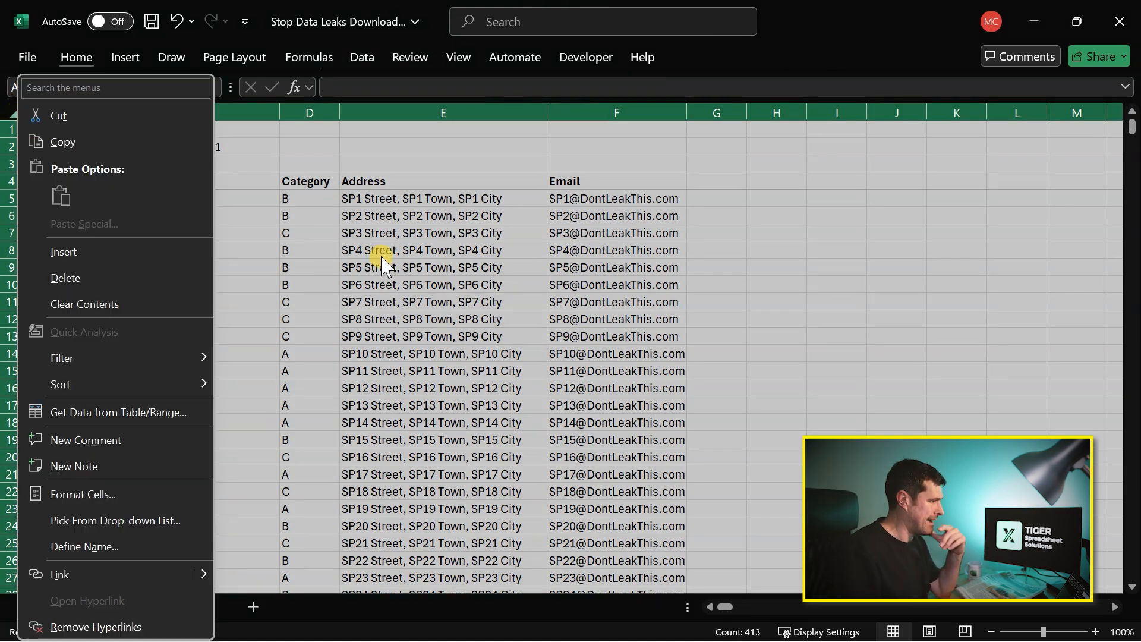
pyautogui.press('Escape')
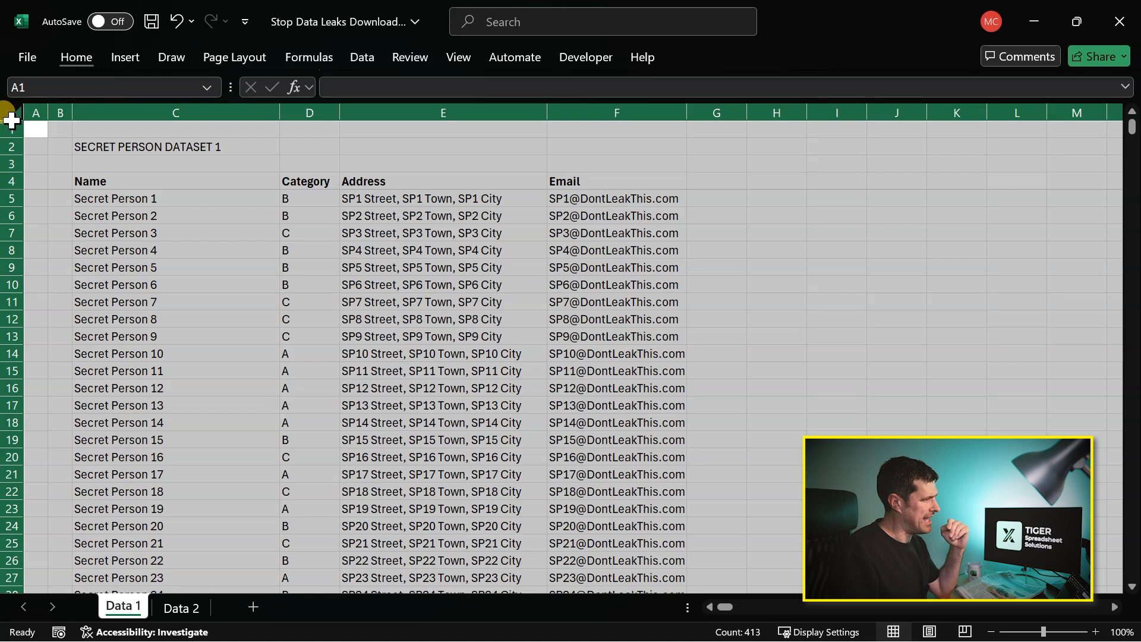
pyautogui.rightClick(6, 168)
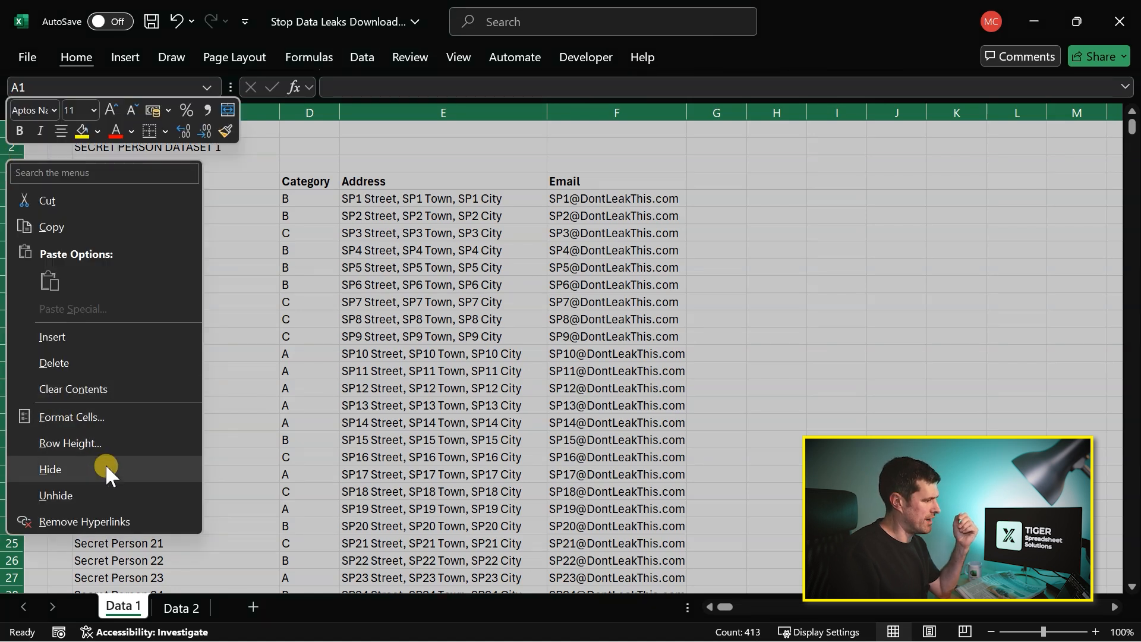
pyautogui.rightClick(266, 113)
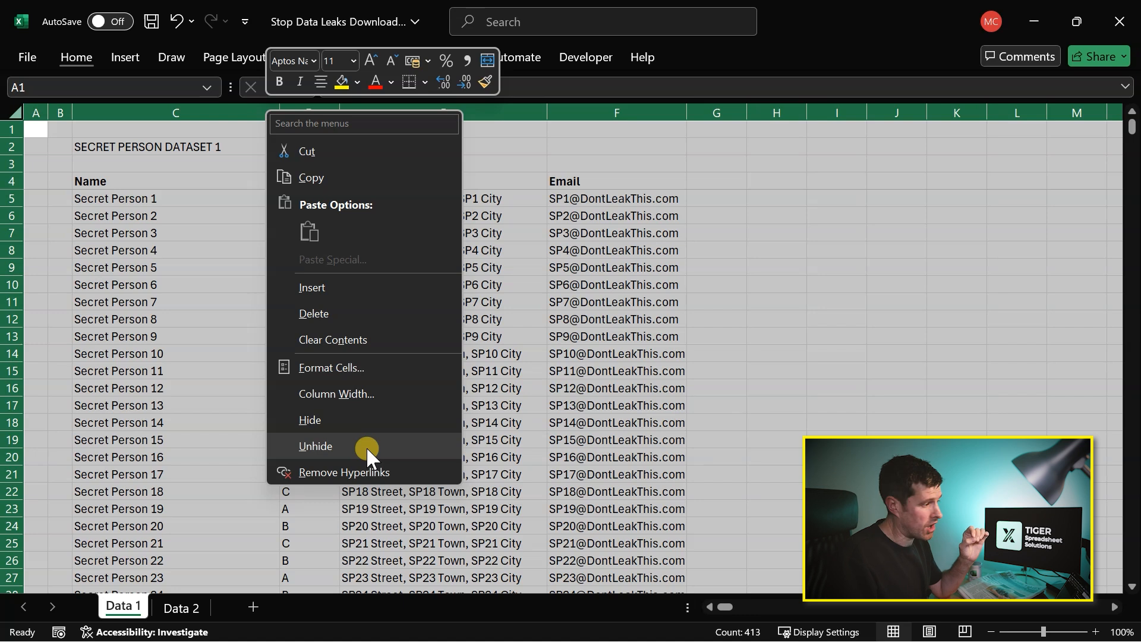
pyautogui.click(623, 285)
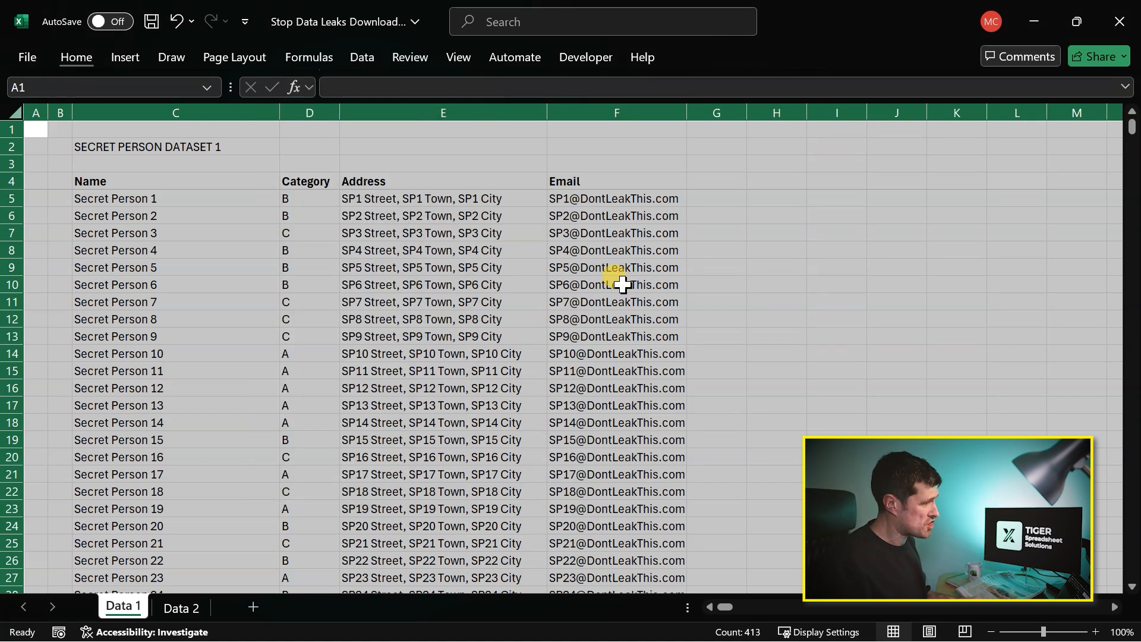
pyautogui.click(201, 320)
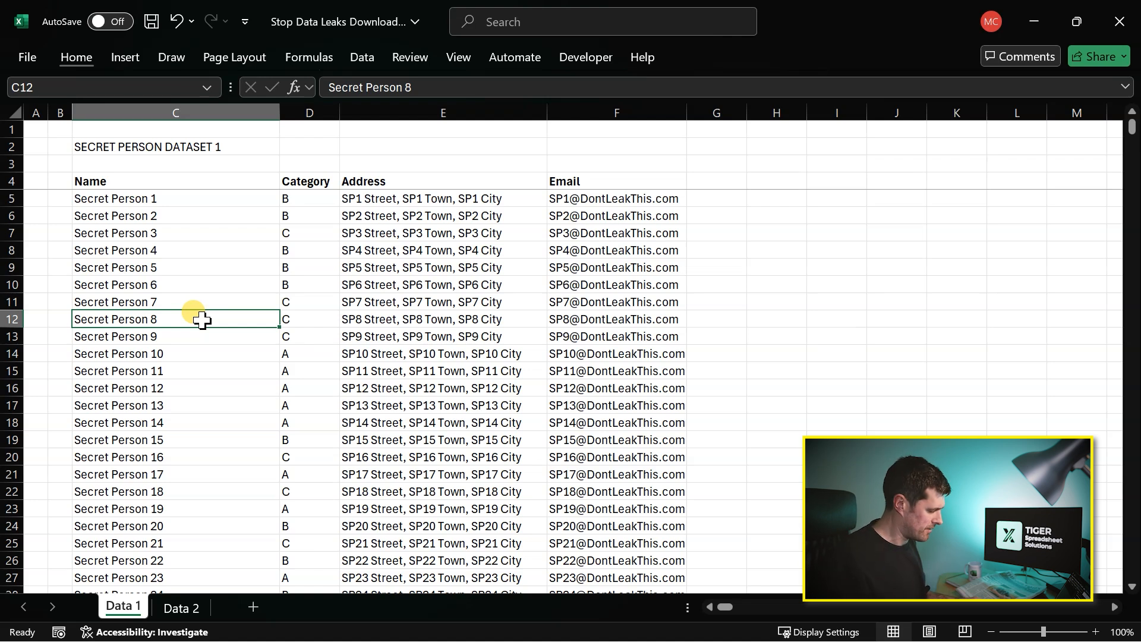
# - Zoom the Data 1 sheet out to 10% to look for stray data outside the dataset, and return to 100%
pyautogui.hotkey('ctrl', 'Up')
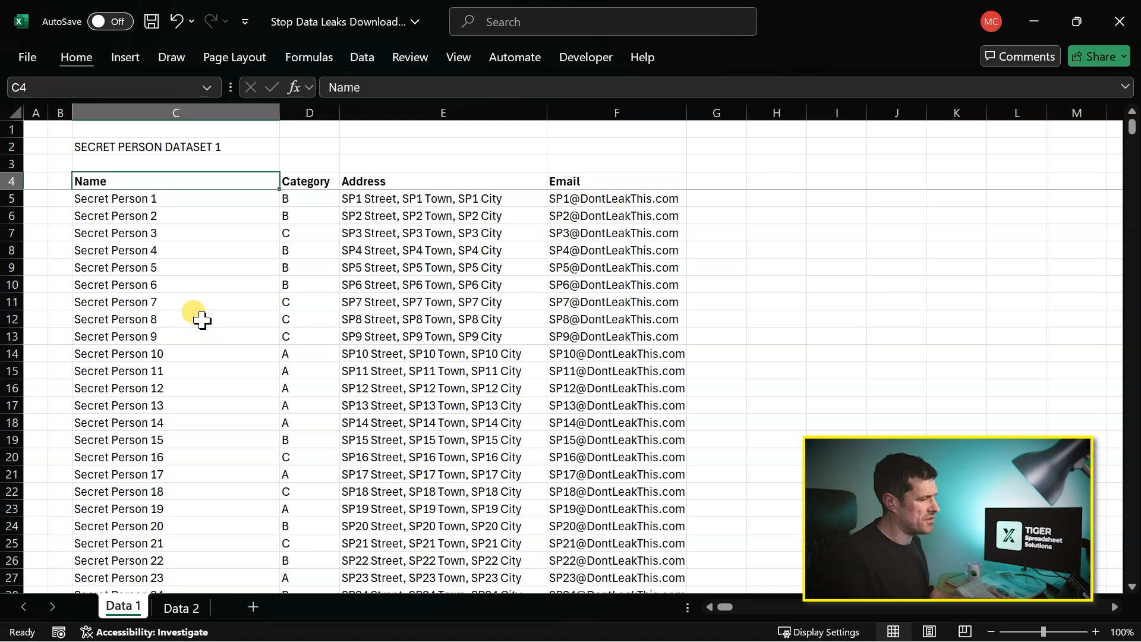
pyautogui.click(991, 632)
pyautogui.click(991, 632)
pyautogui.click(991, 632)
pyautogui.click(991, 632)
pyautogui.click(991, 632)
pyautogui.click(991, 632)
pyautogui.click(991, 632)
pyautogui.click(991, 632)
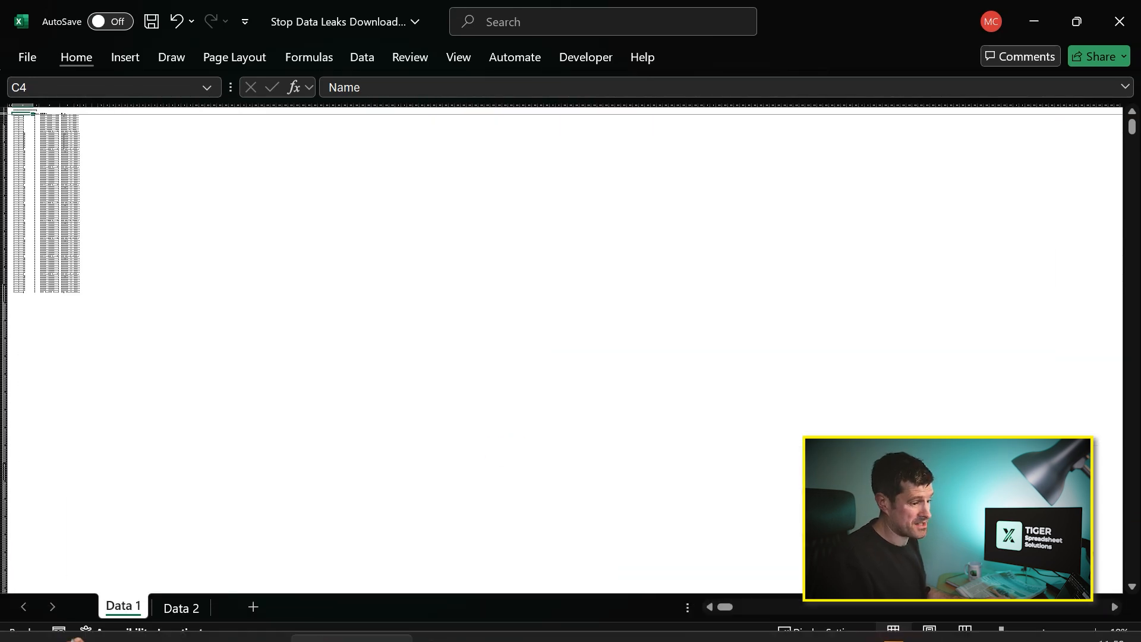
pyautogui.doubleClick(1096, 632)
pyautogui.doubleClick(1097, 632)
pyautogui.tripleClick(1096, 632)
pyautogui.doubleClick(1097, 632)
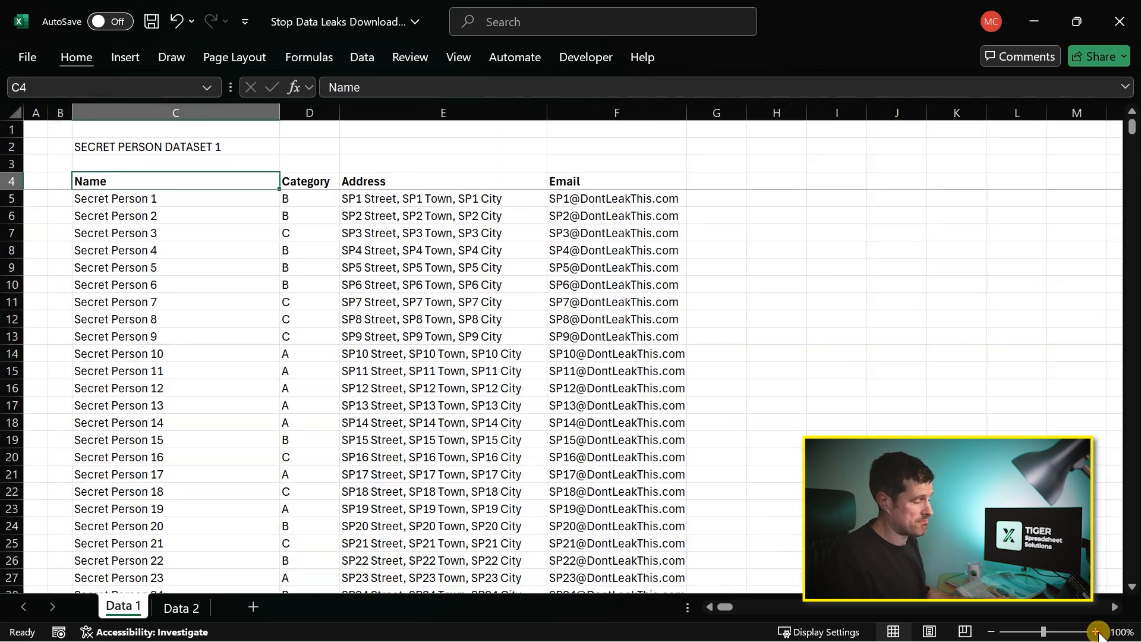
# - Step down the dataset, switching between the Name column and column A, to compare filled and empty columns as far as row 104
pyautogui.click(189, 228)
pyautogui.press('Down')
pyautogui.press('Down')
pyautogui.press('Down')
pyautogui.press('Down')
pyautogui.press('Down')
pyautogui.press('Down')
pyautogui.press('Down')
pyautogui.press('Down')
pyautogui.press('Down')
pyautogui.press('Down')
pyautogui.press('Down')
pyautogui.press('Down')
pyautogui.press('Down')
pyautogui.press('Down')
pyautogui.press('Down')
pyautogui.press('Down')
pyautogui.press('Down')
pyautogui.press('Down')
pyautogui.press('Down')
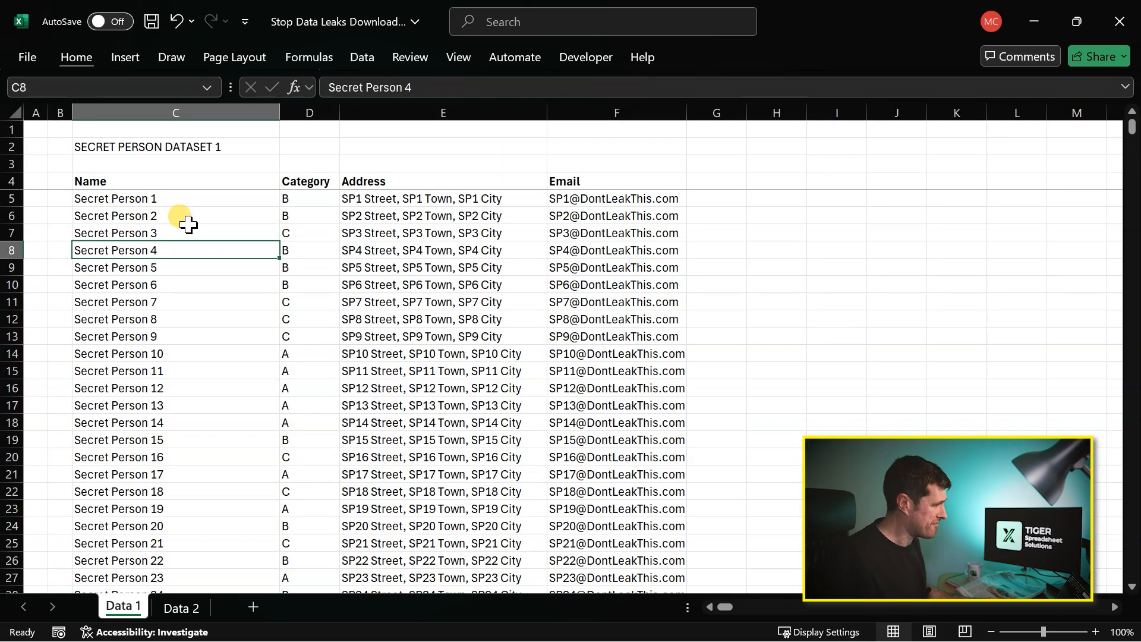
pyautogui.press('Left')
pyautogui.press('Left')
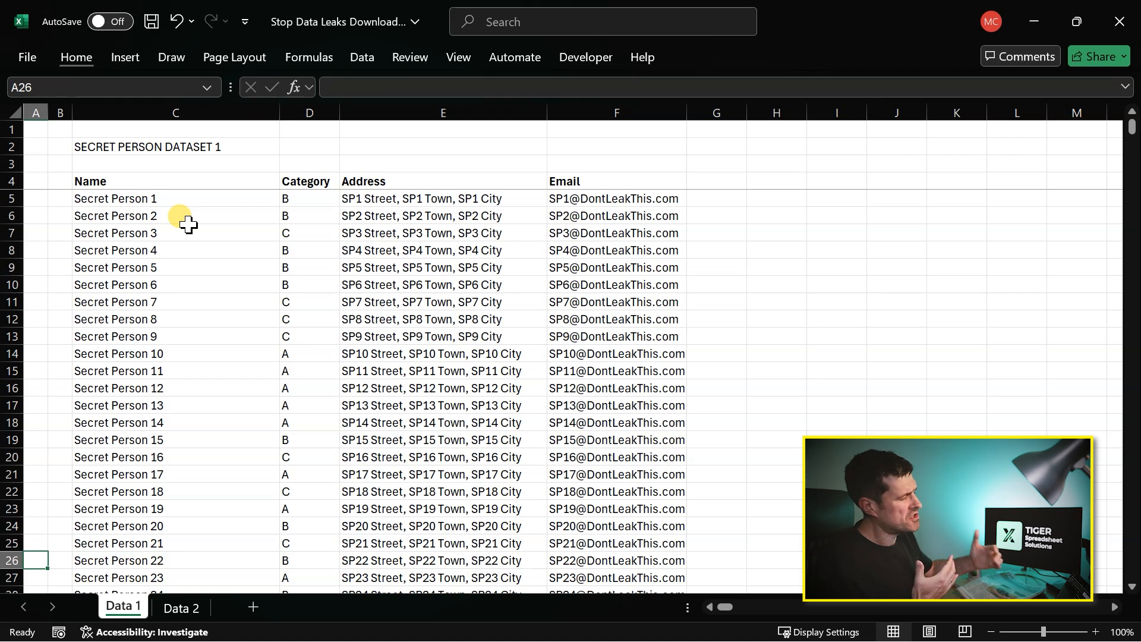
pyautogui.press('Right')
pyautogui.press('Right')
pyautogui.press('Left')
pyautogui.press('Left')
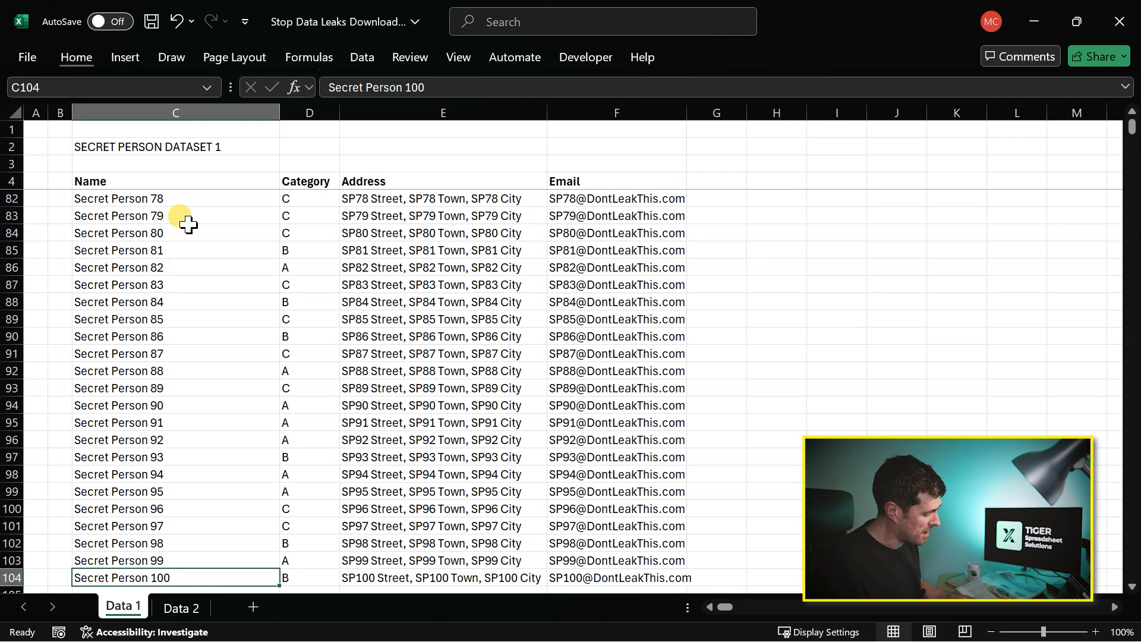
# - Jump from A104 down empty column A to the sheet's very last row to check for data hidden there
pyautogui.press('Left')
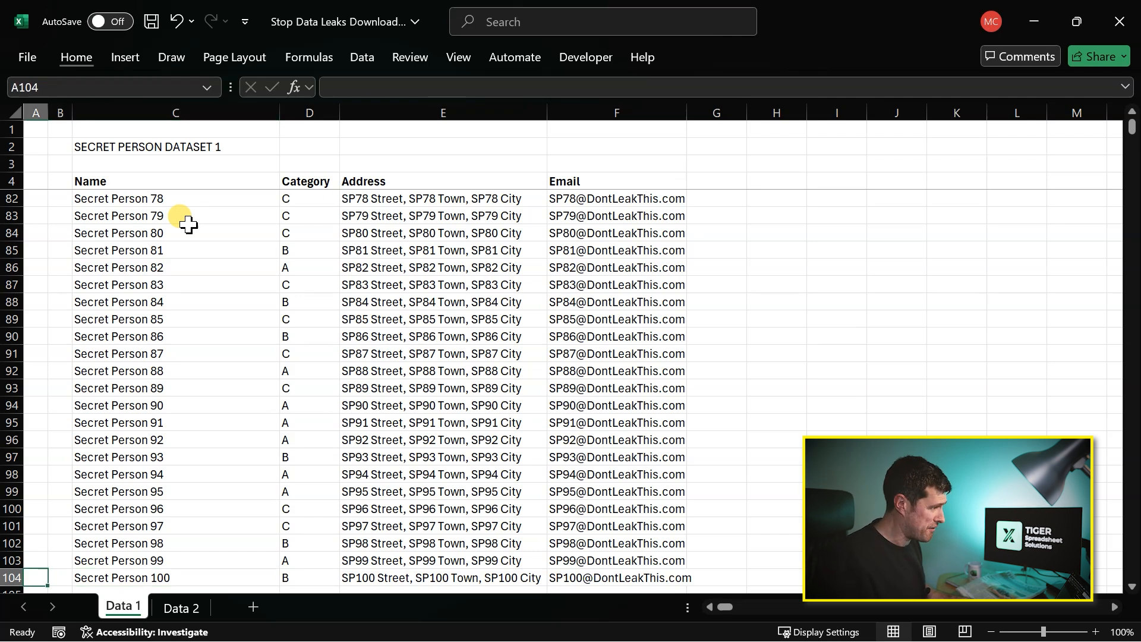
pyautogui.scroll(-3, 191, 230)
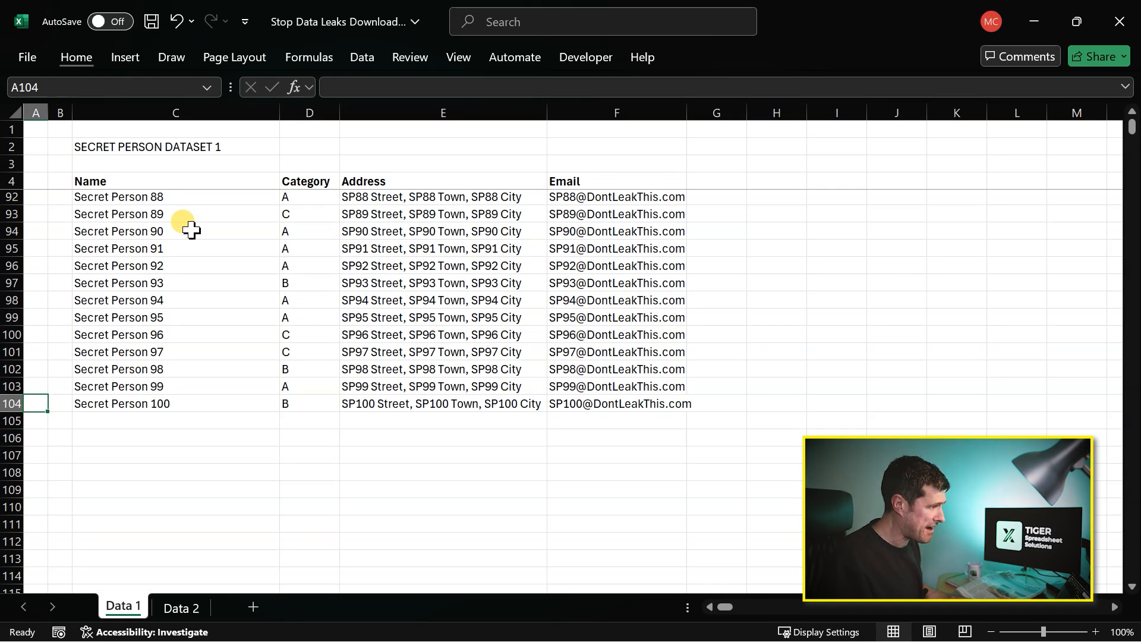
pyautogui.hotkey('ctrl', 'Down')
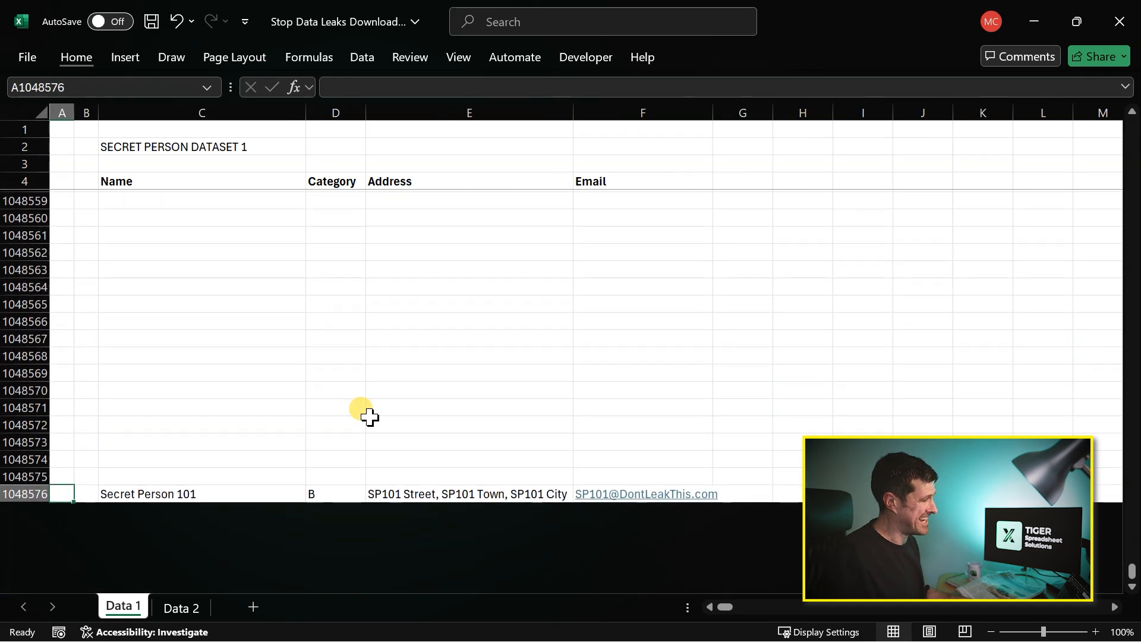
# - Delete the contents of C1048576:F1048576, the stray record in the sheet's last row
pyautogui.click(207, 494)
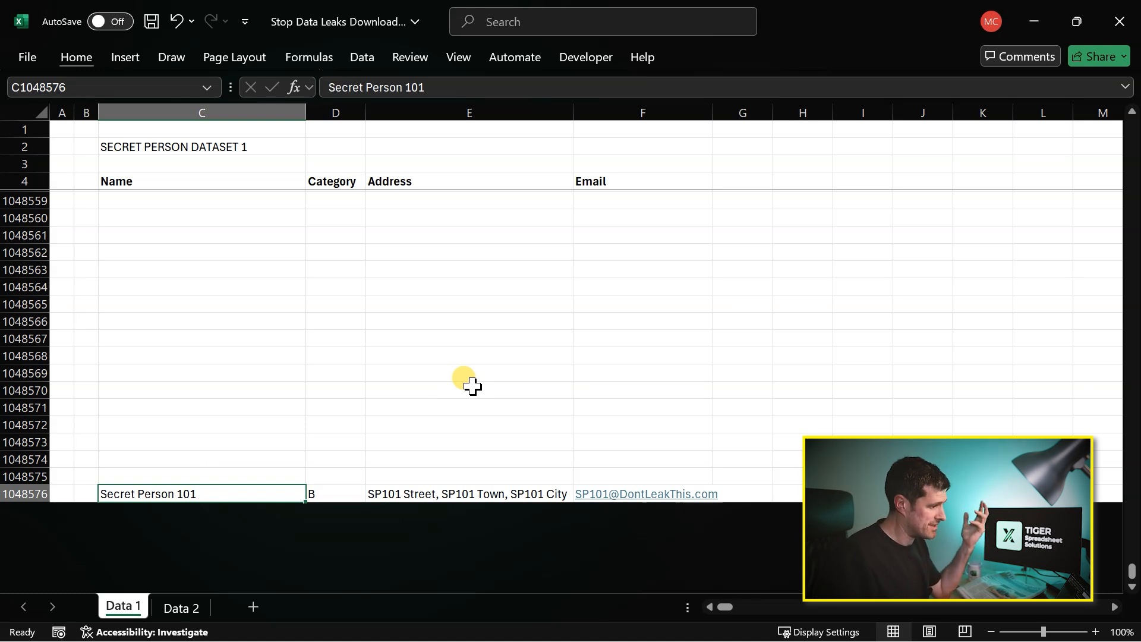
pyautogui.hotkey('shift', 'Right')
pyautogui.hotkey('shift', 'Right')
pyautogui.hotkey('shift', 'Right')
pyautogui.press('Delete')
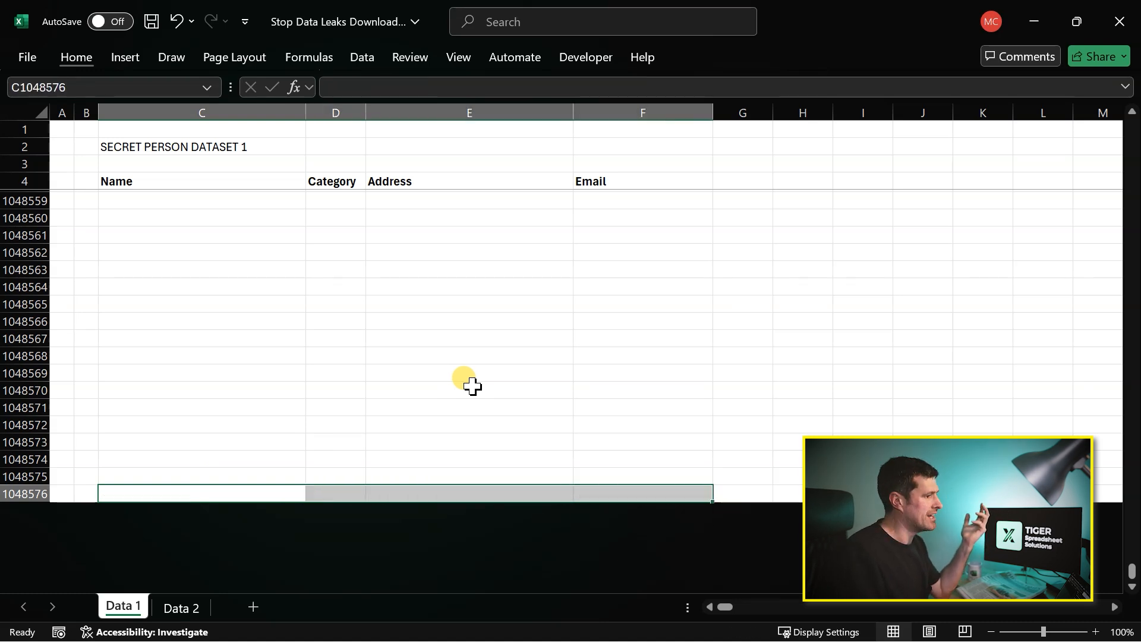
# - Jump from F1 along the empty first row to the last column, and look back over the columns before it
pyautogui.click(664, 180)
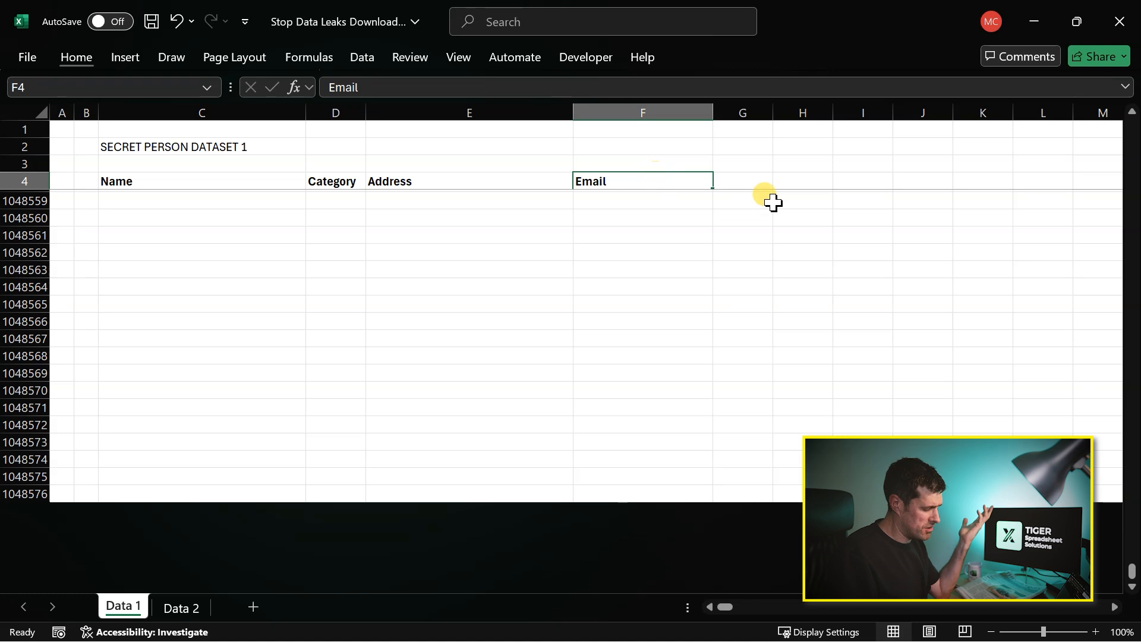
pyautogui.press('Up')
pyautogui.press('Up')
pyautogui.press('Up')
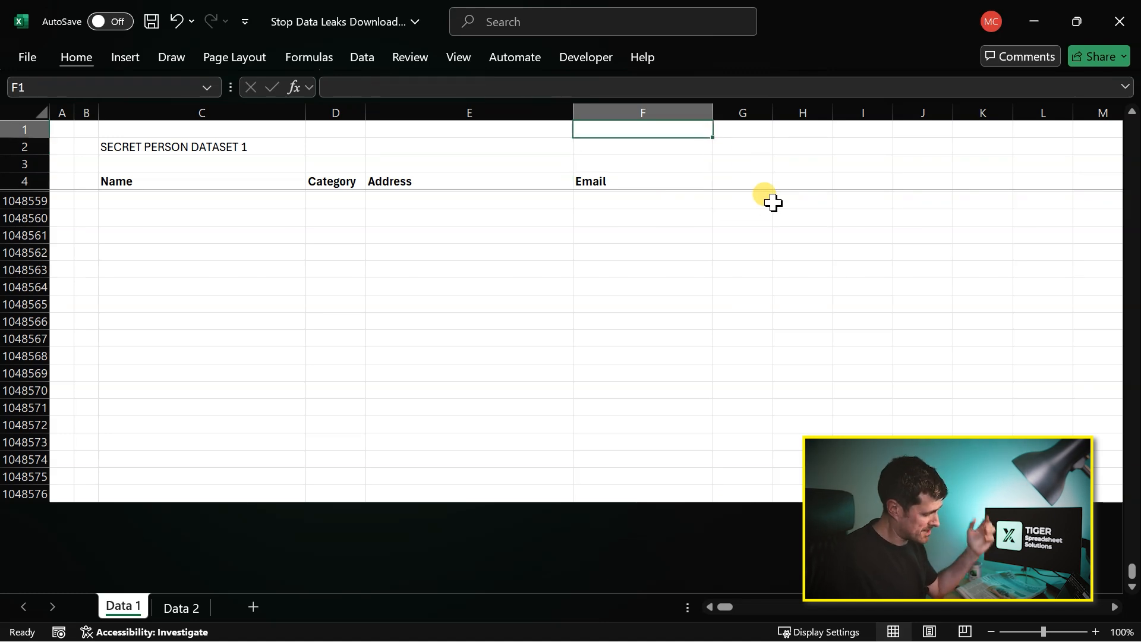
pyautogui.hotkey('ctrl', 'Right')
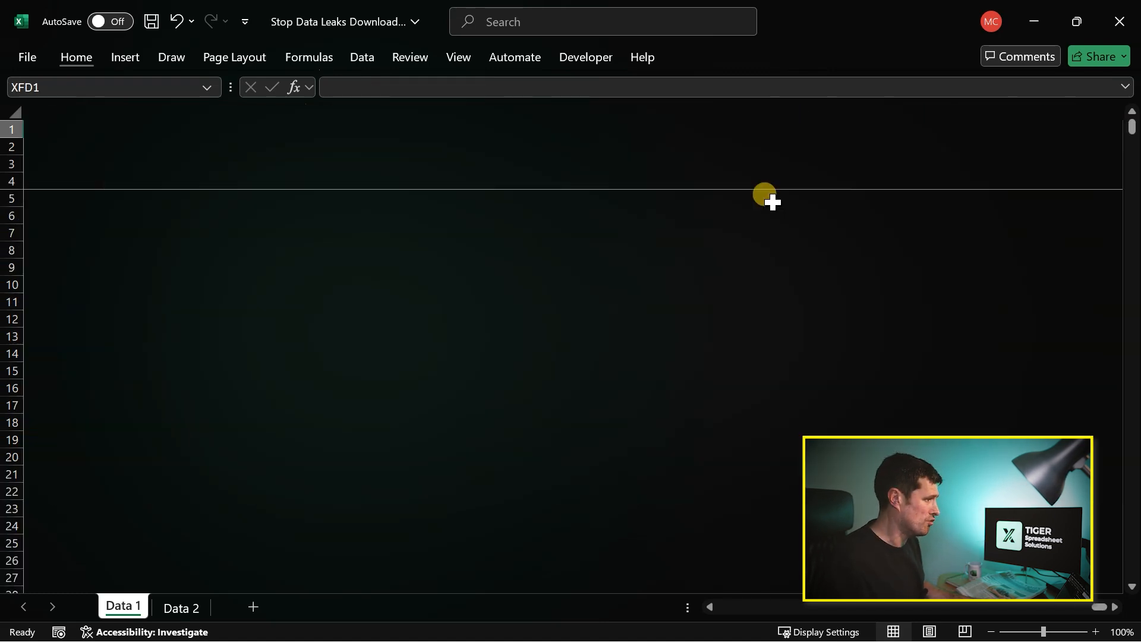
pyautogui.click(1107, 578)
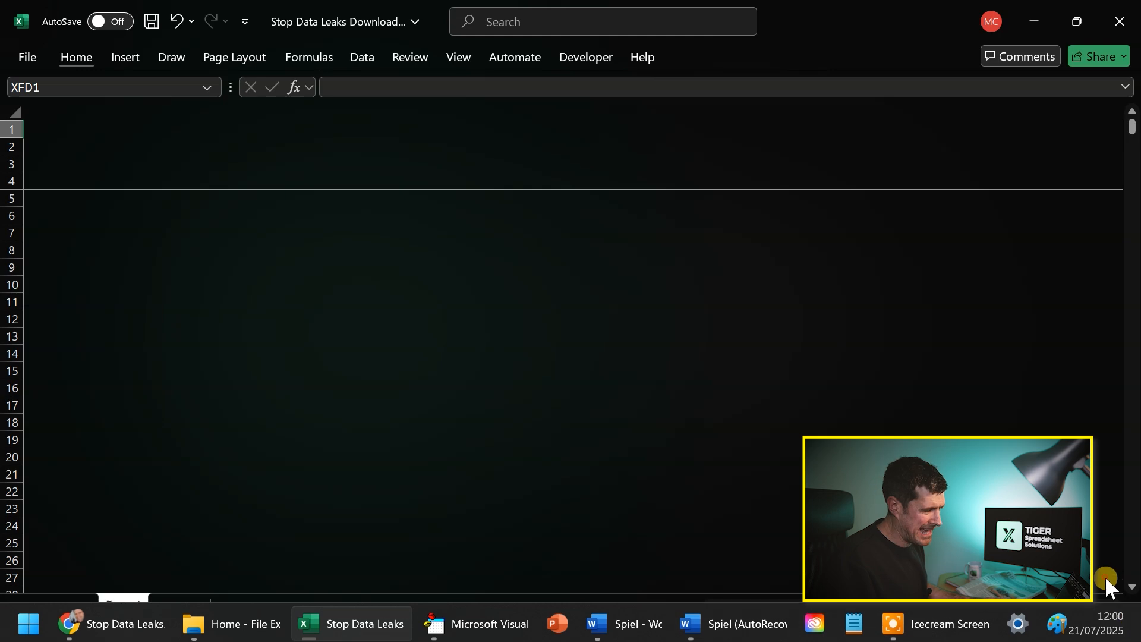
pyautogui.moveTo(1103, 607); pyautogui.dragTo(869, 604)
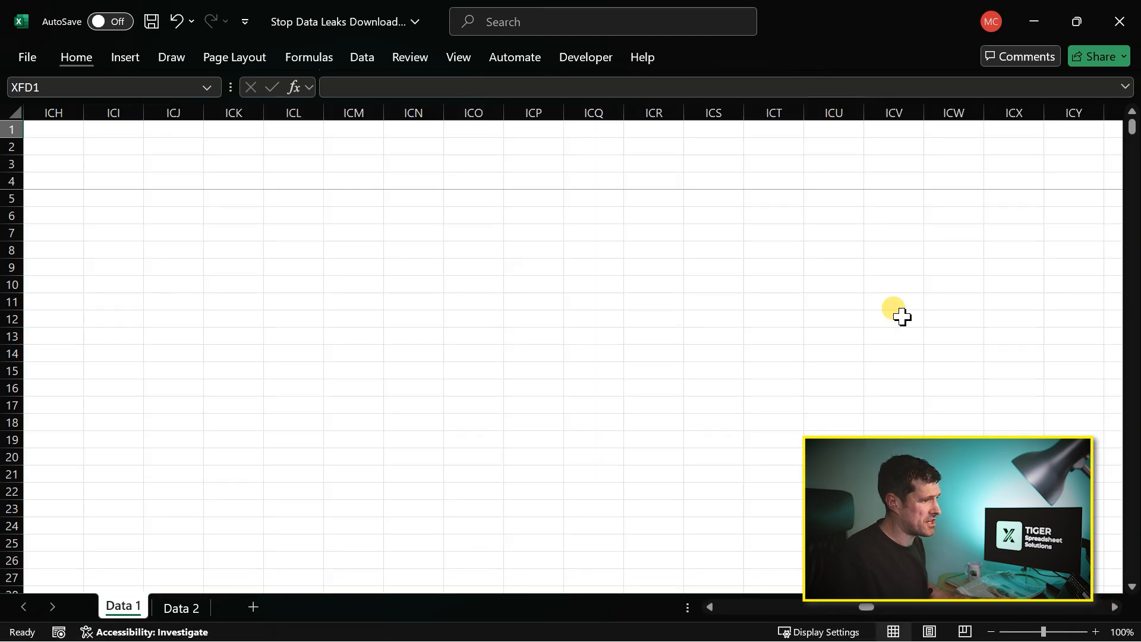
# - Jump along row 2 from ICW2 to the last column, and return to F2 above the Email header
pyautogui.click(953, 147)
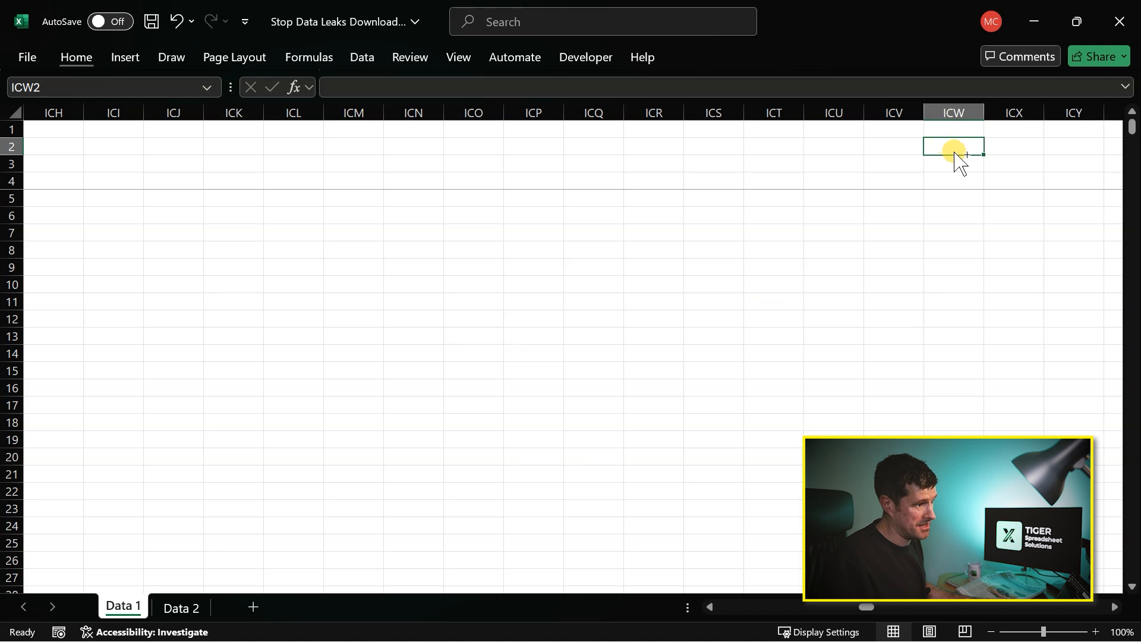
pyautogui.hotkey('ctrl', 'Right')
pyautogui.moveTo(1101, 608); pyautogui.dragTo(696, 606)
pyautogui.click(666, 147)
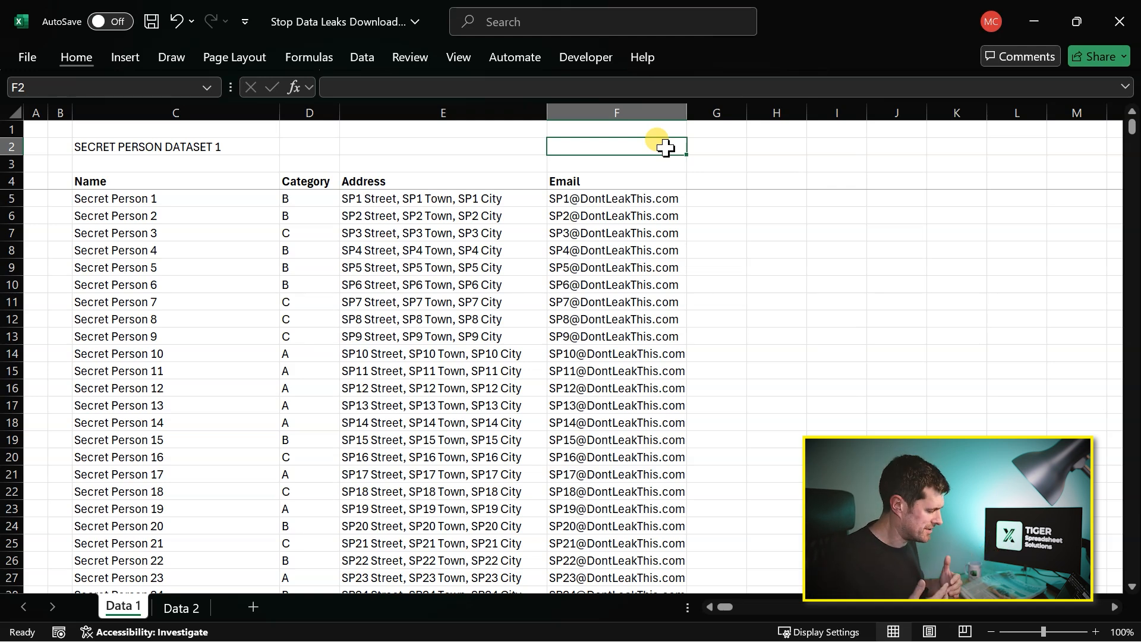
# - Select all columns from G to the end of the sheet to check for stray data beyond the Email column
pyautogui.click(723, 112)
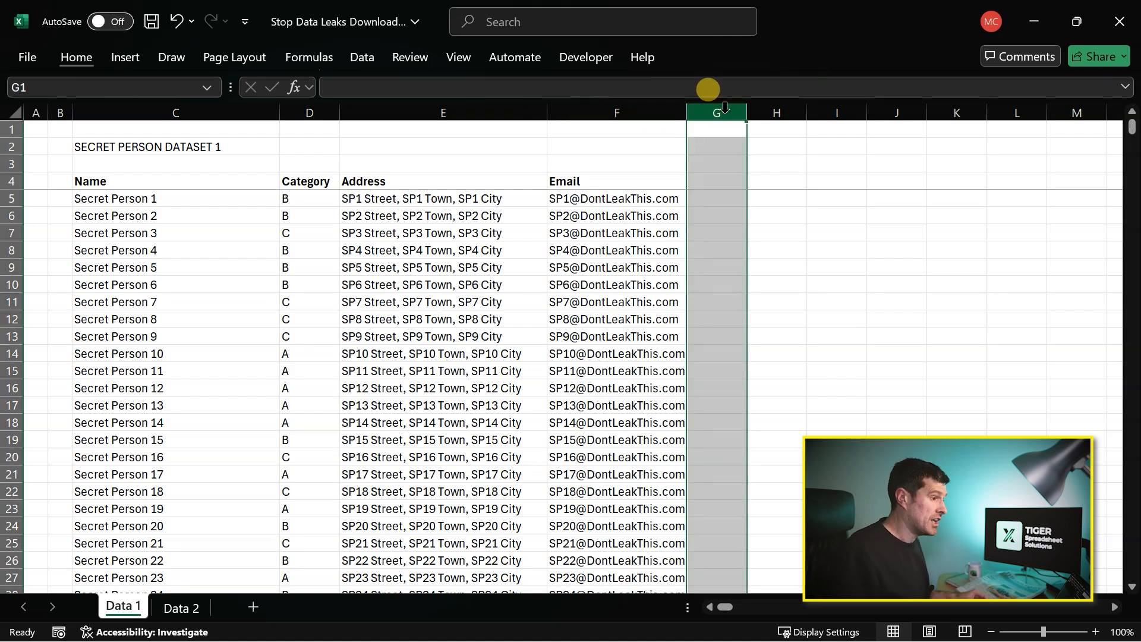
pyautogui.click(626, 144)
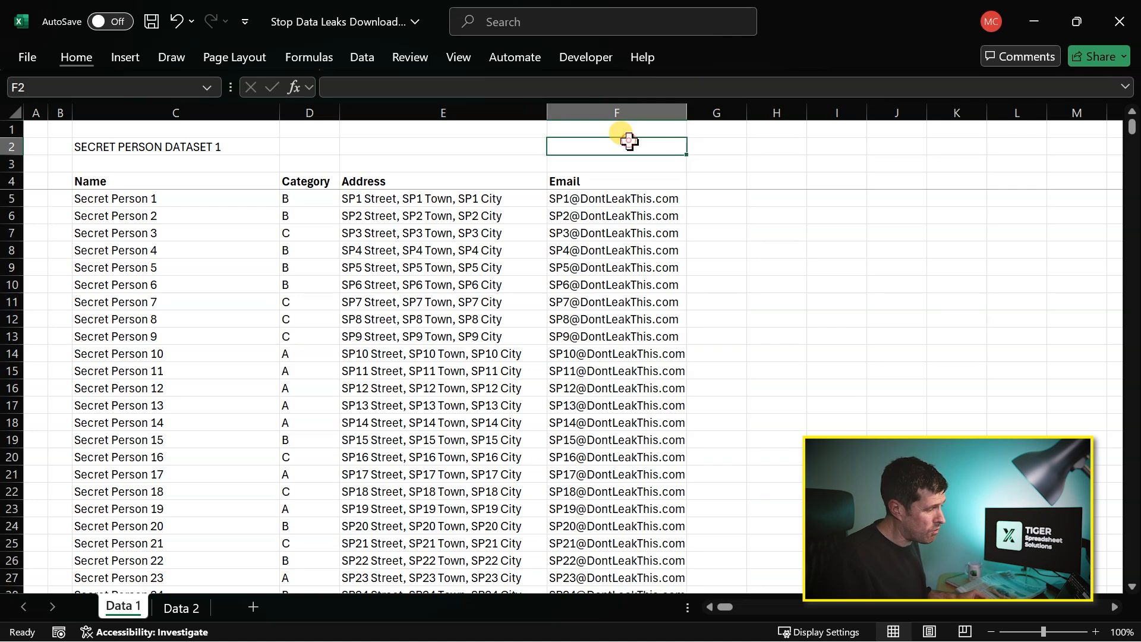
pyautogui.click(704, 110)
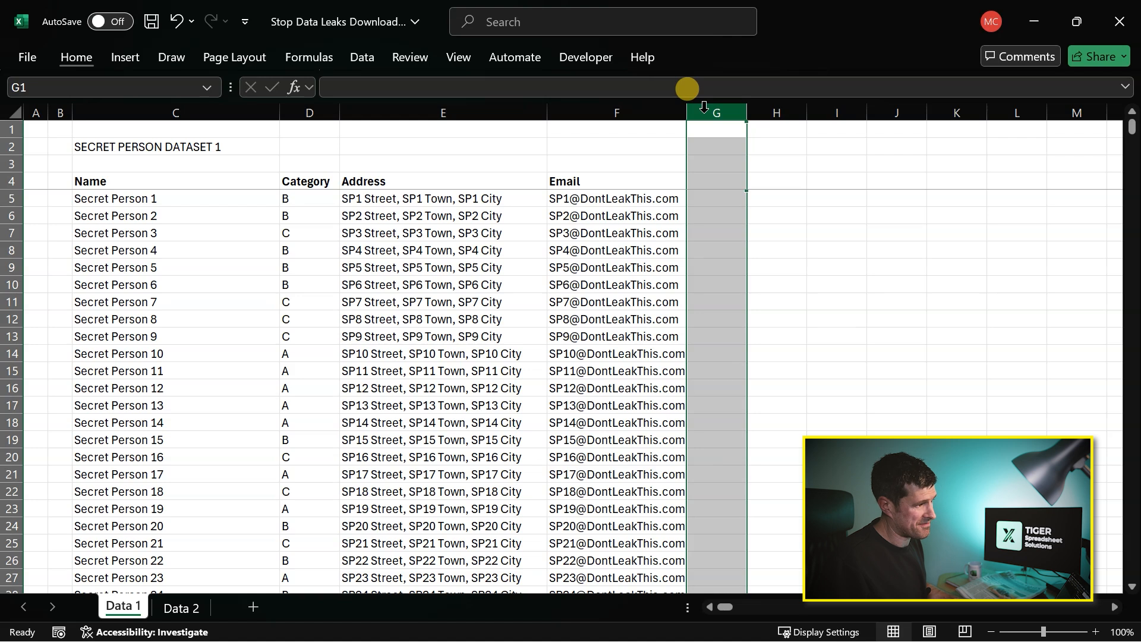
pyautogui.moveTo(703, 107); pyautogui.dragTo(704, 112)
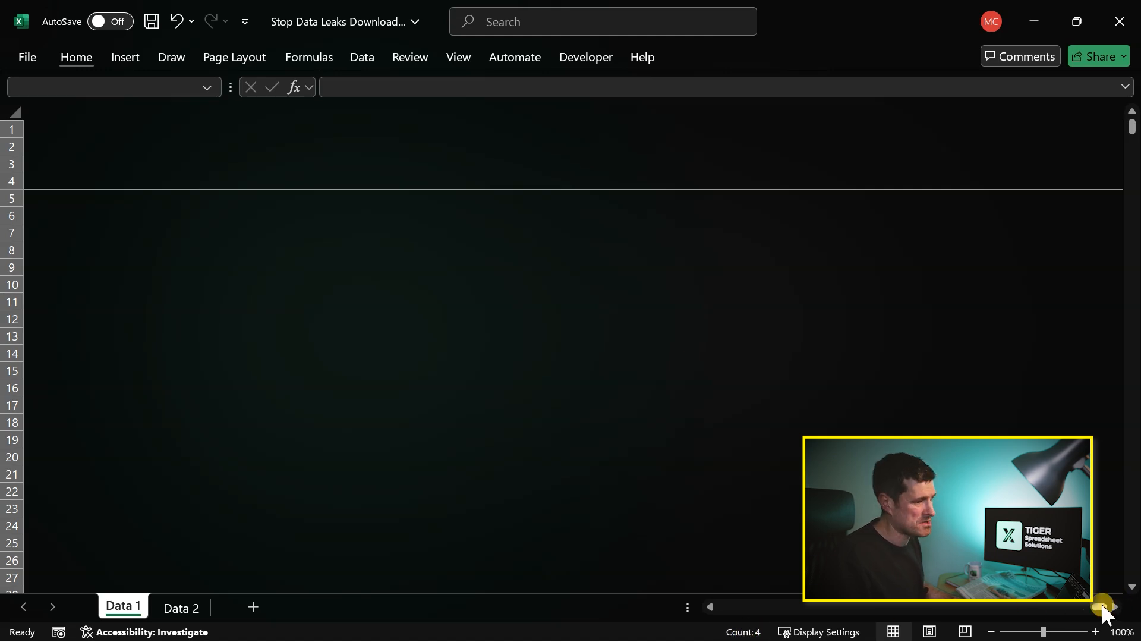
pyautogui.moveTo(1100, 607); pyautogui.dragTo(686, 594)
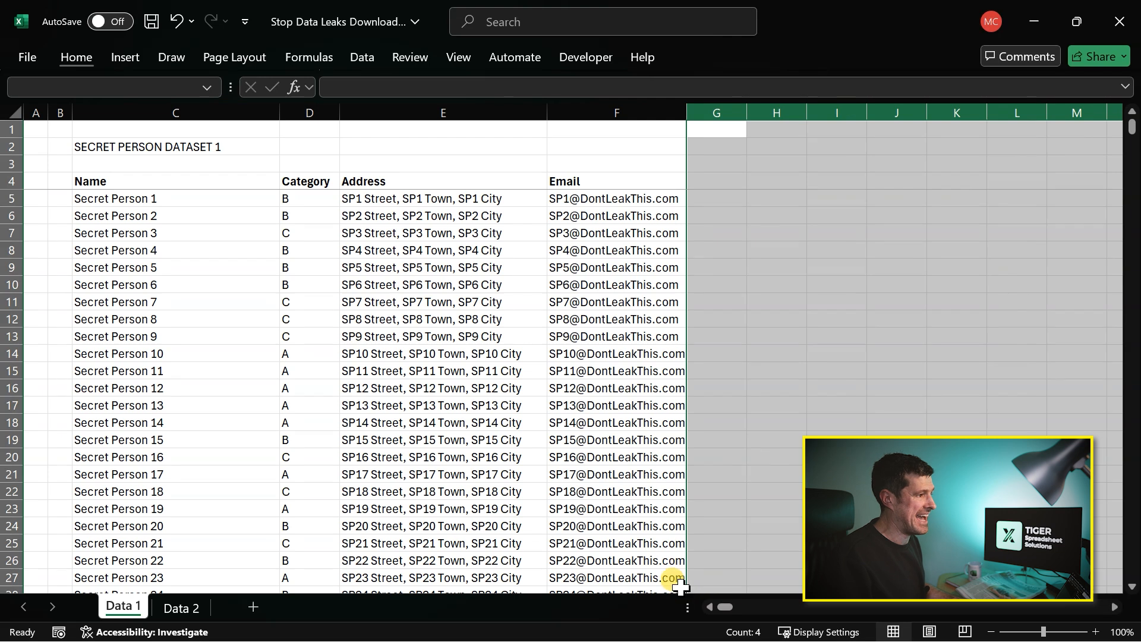
pyautogui.click(647, 181)
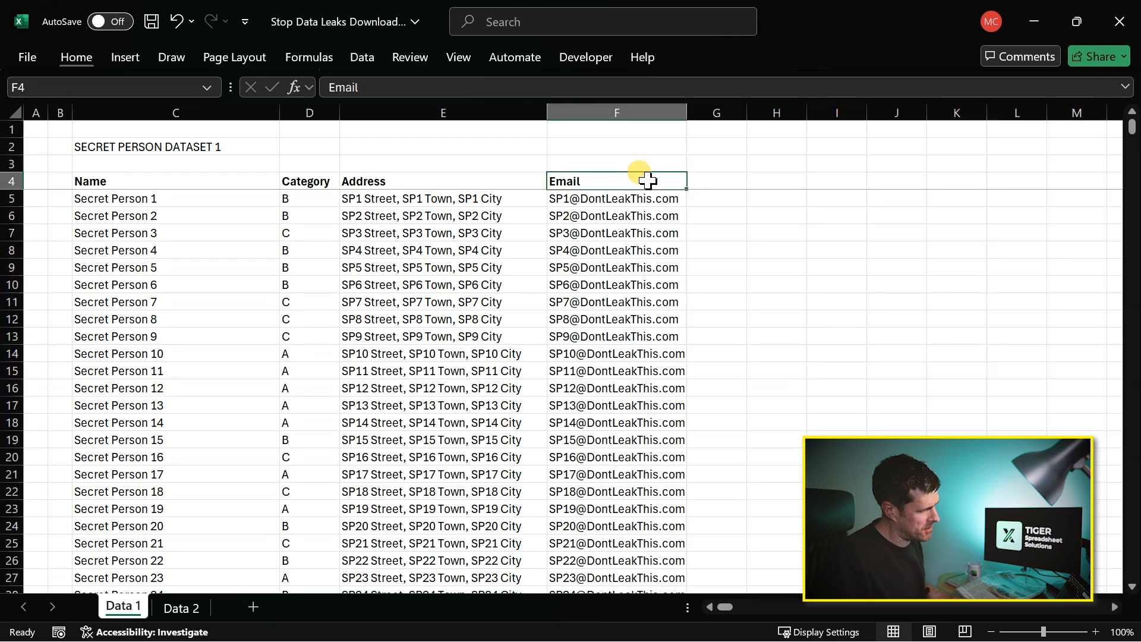
# - Select column G through the sheet's last column again and return to the dataset at the start of the sheet
pyautogui.click(721, 110)
pyautogui.hotkey('ctrl', 'shift', 'Right')
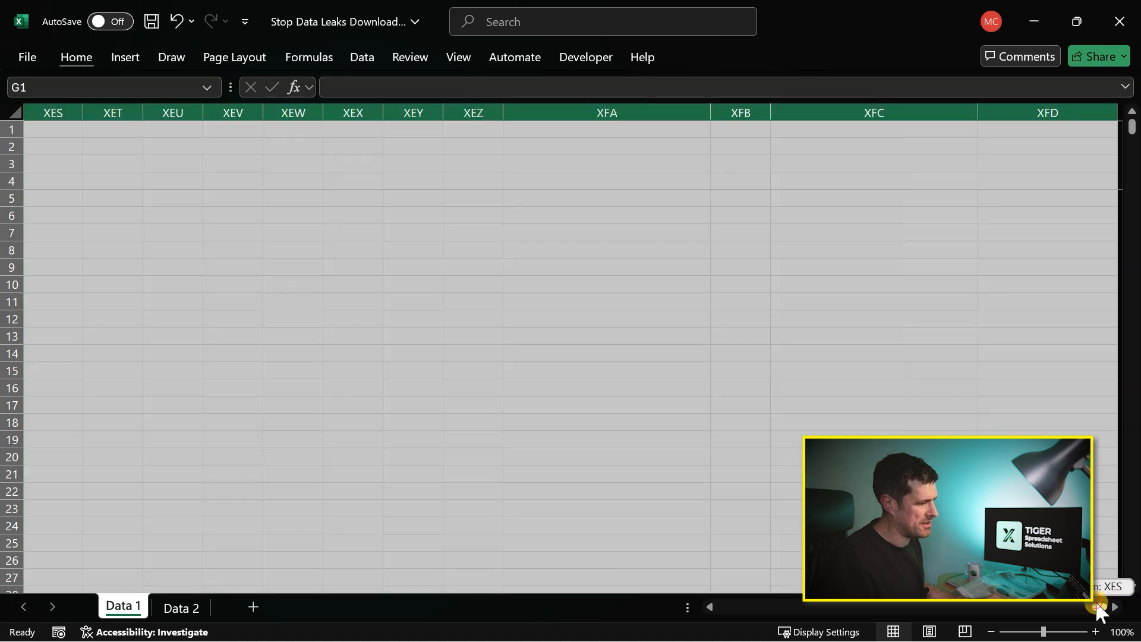
pyautogui.moveTo(1099, 608); pyautogui.dragTo(676, 629)
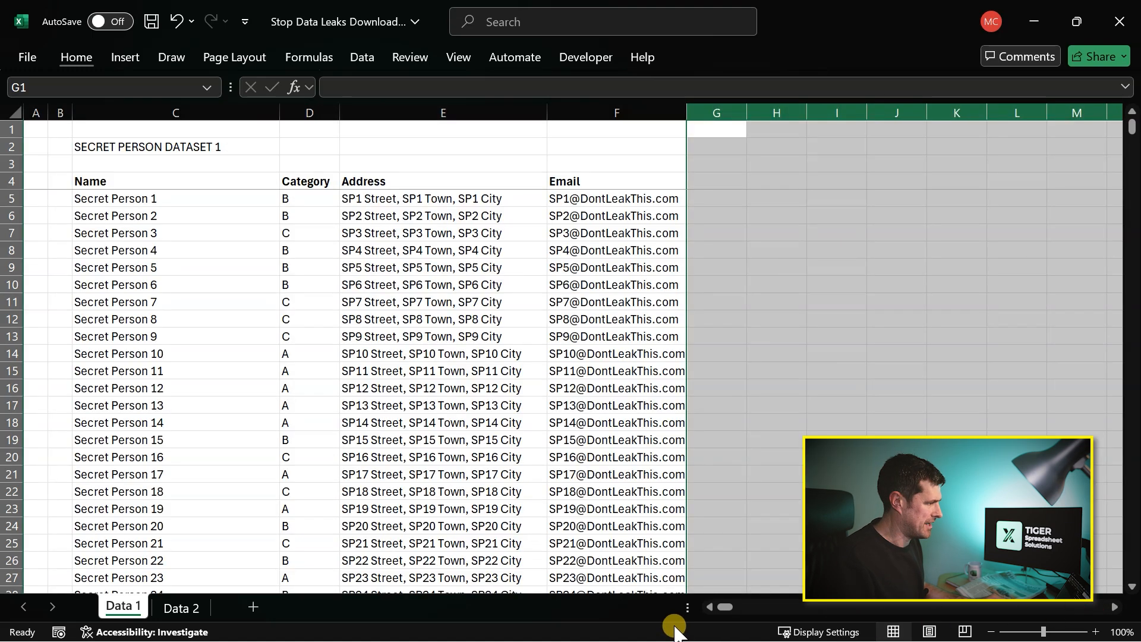
# - Jump to the last record in the Name column and select all rows from 105 to the end of the sheet
pyautogui.click(195, 357)
pyautogui.hotkey('ctrl', 'Down')
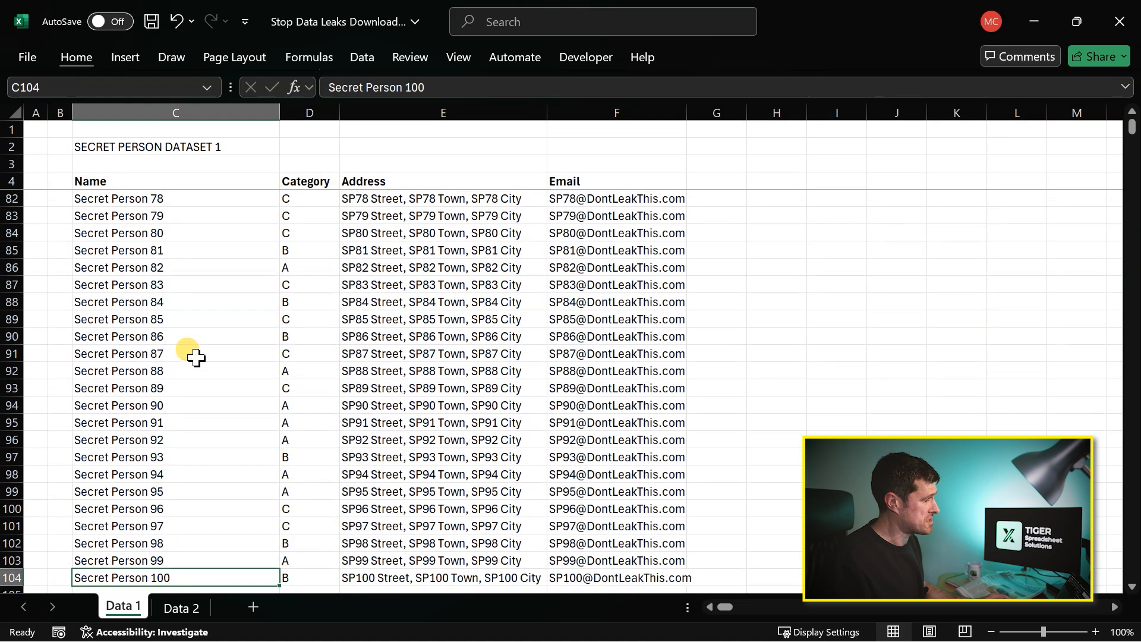
pyautogui.press('Down')
pyautogui.press('Down')
pyautogui.press('Left')
pyautogui.press('Up')
pyautogui.press('Right')
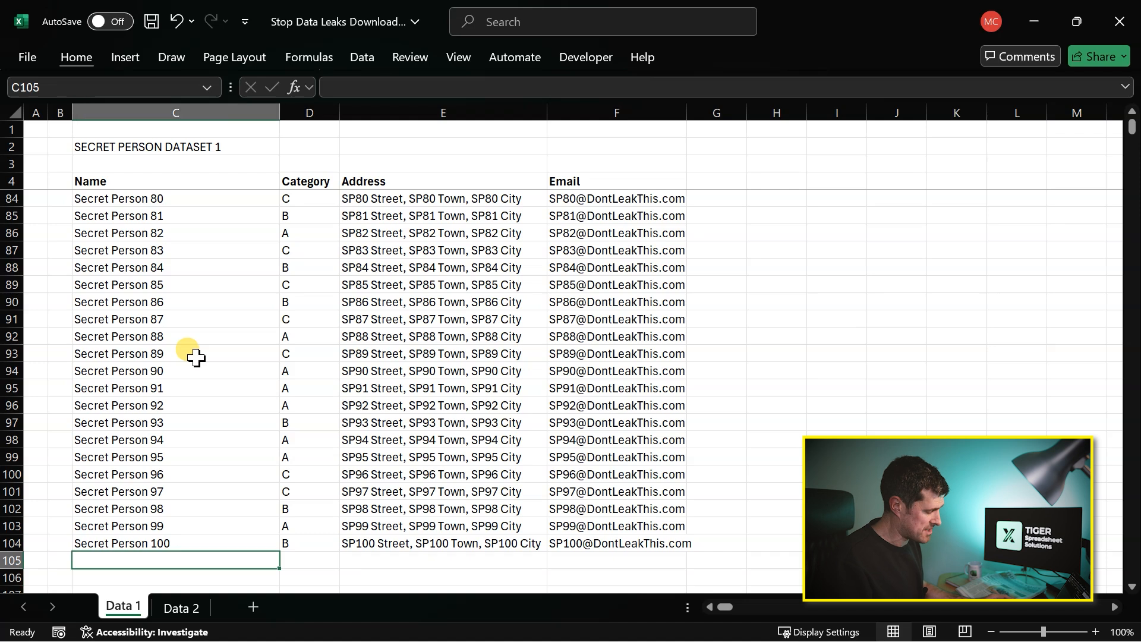
pyautogui.hotkey('shift', 'space')
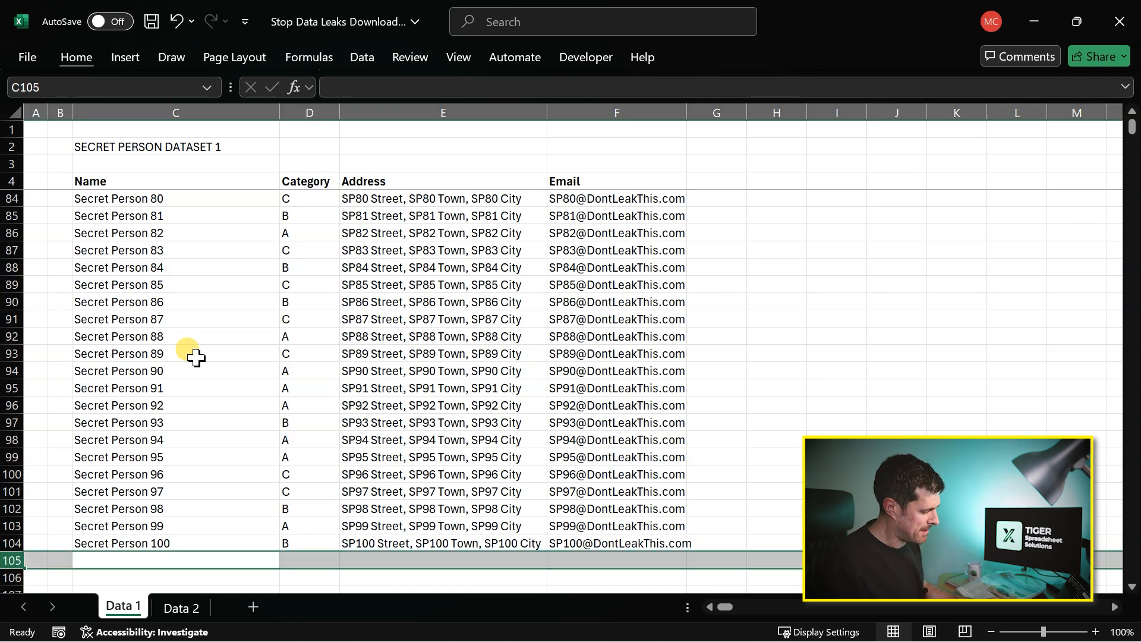
pyautogui.hotkey('ctrl', 'shift', 'Down')
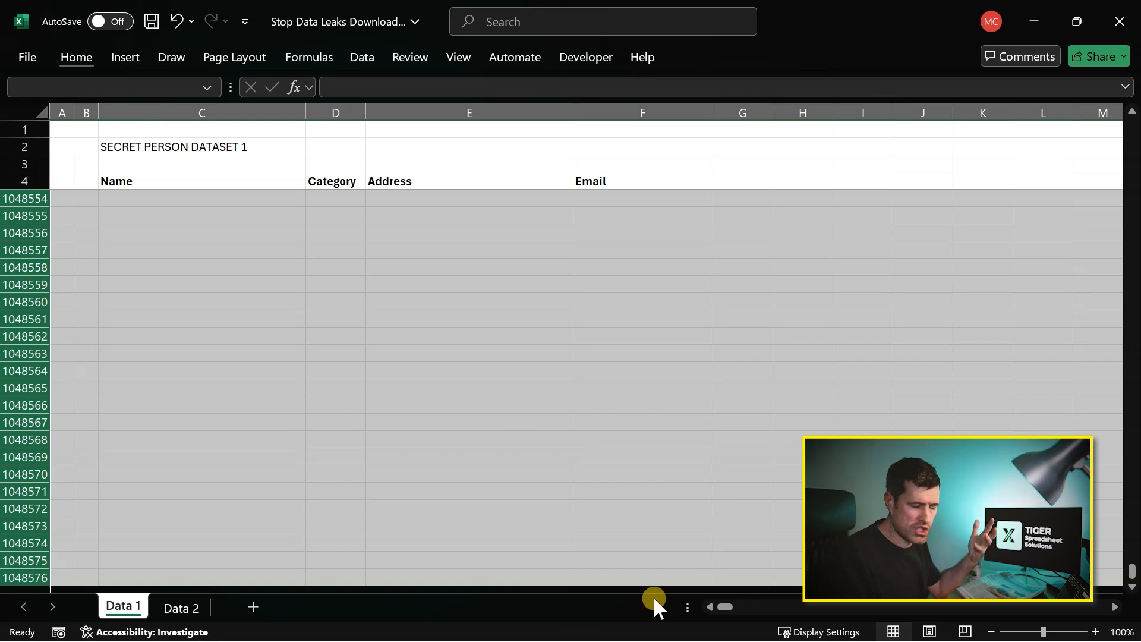
# - Deselect the rows, jump from the Name header to the last record again, and return to C5
pyautogui.click(291, 355)
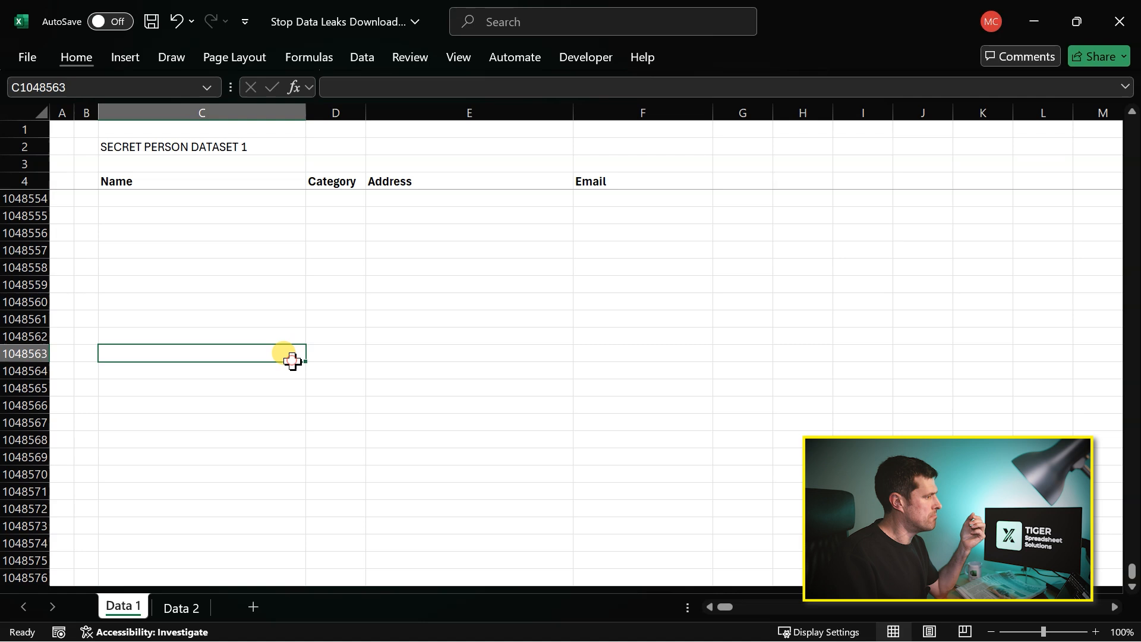
pyautogui.click(216, 178)
pyautogui.hotkey('ctrl', 'Down')
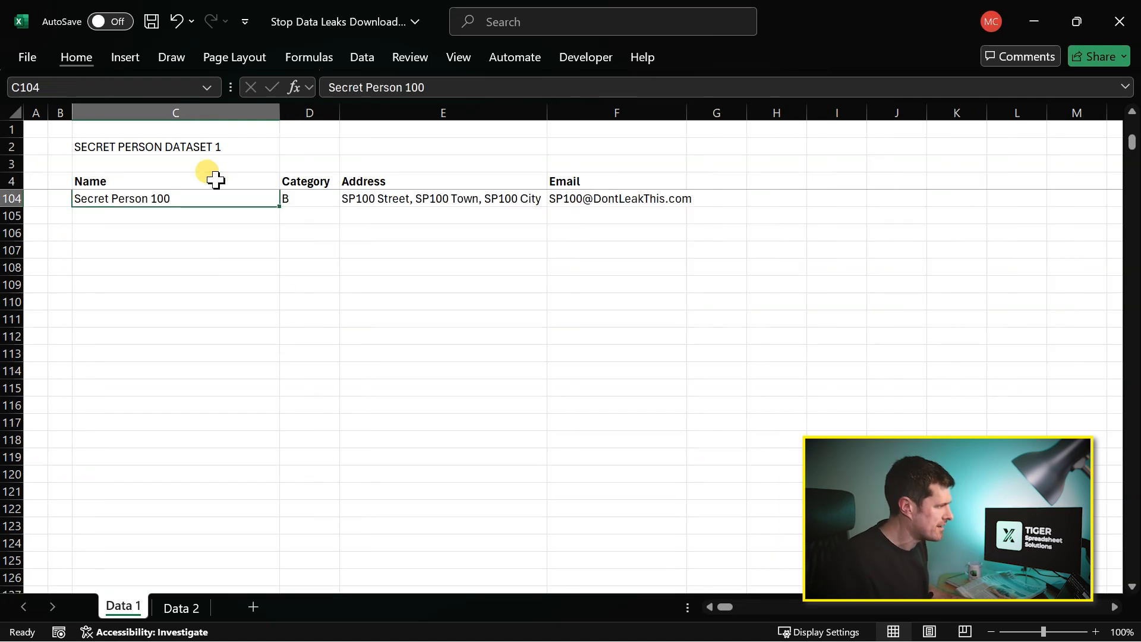
pyautogui.click(216, 179)
pyautogui.press('Down')
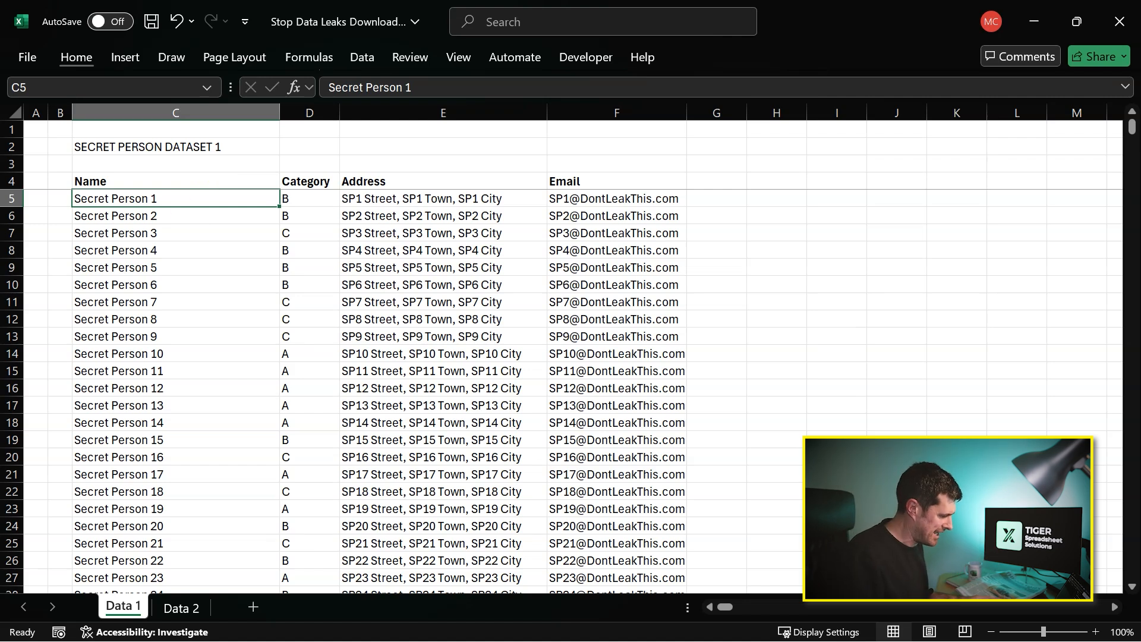
# - Open the Selection pane for the Data 1 sheet and unhide Secret Rectangle 1
pyautogui.hotkey('ctrl', 'n')
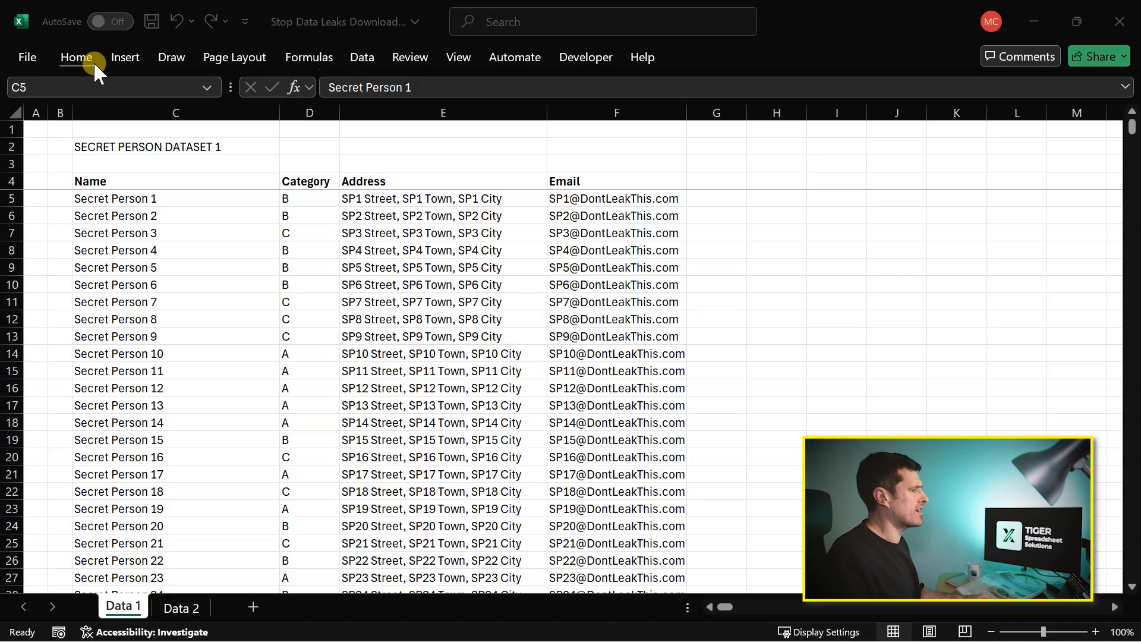
pyautogui.click(84, 59)
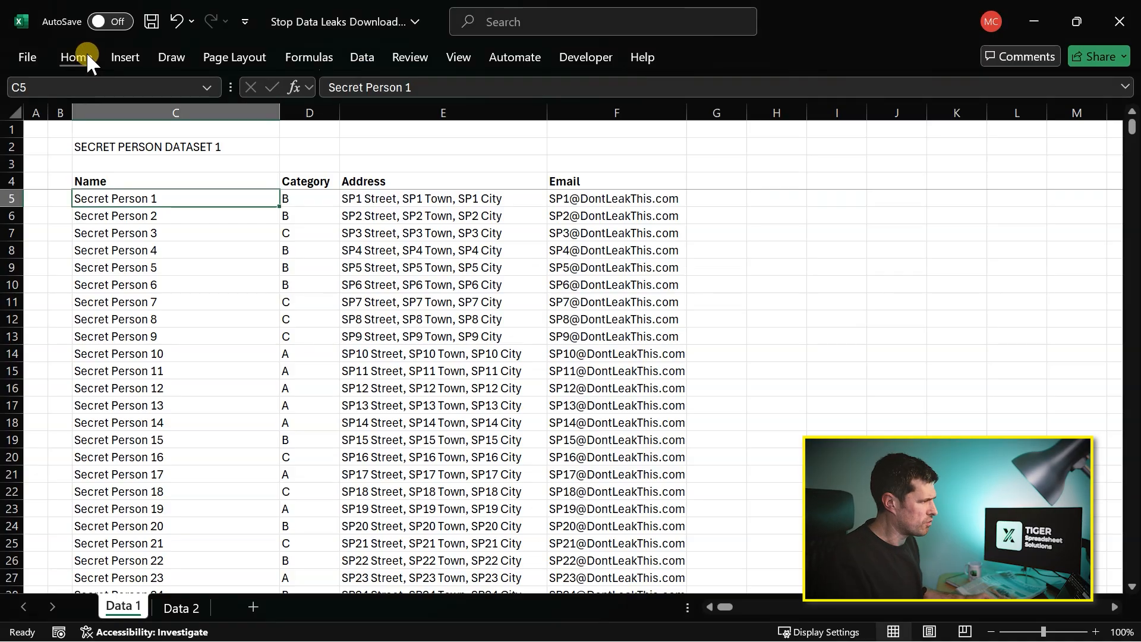
pyautogui.click(87, 51)
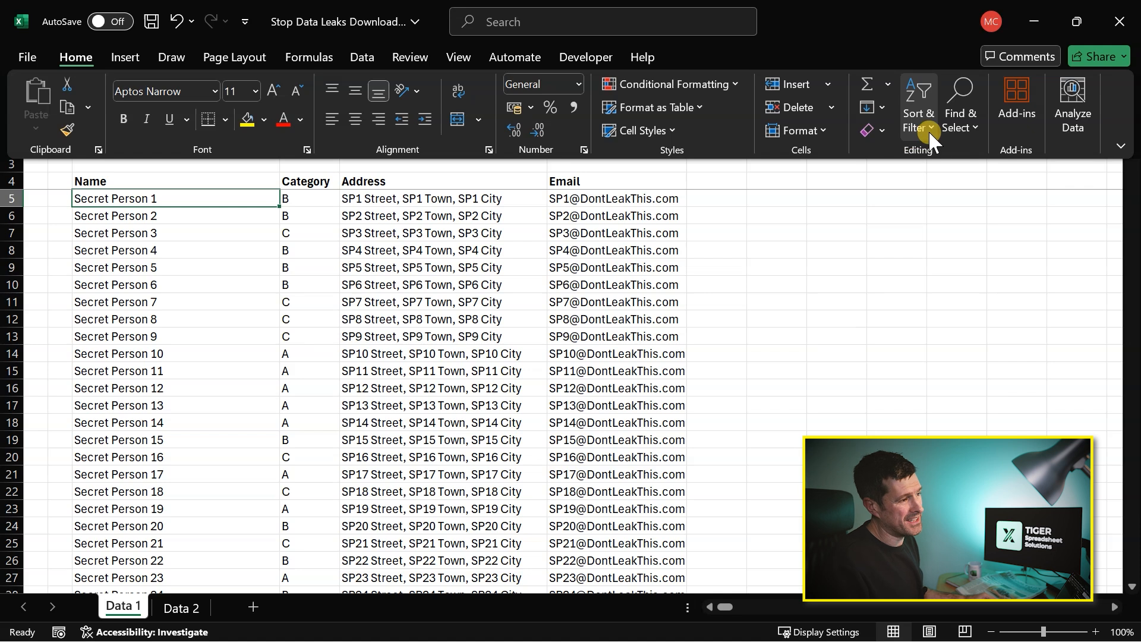
pyautogui.click(968, 122)
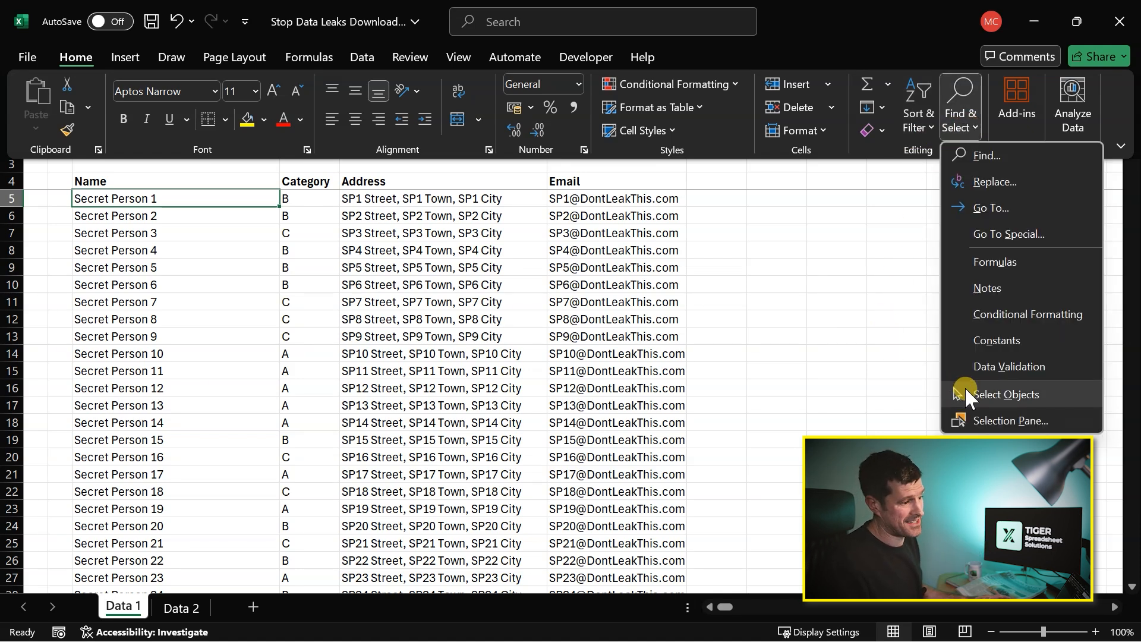
pyautogui.click(1018, 421)
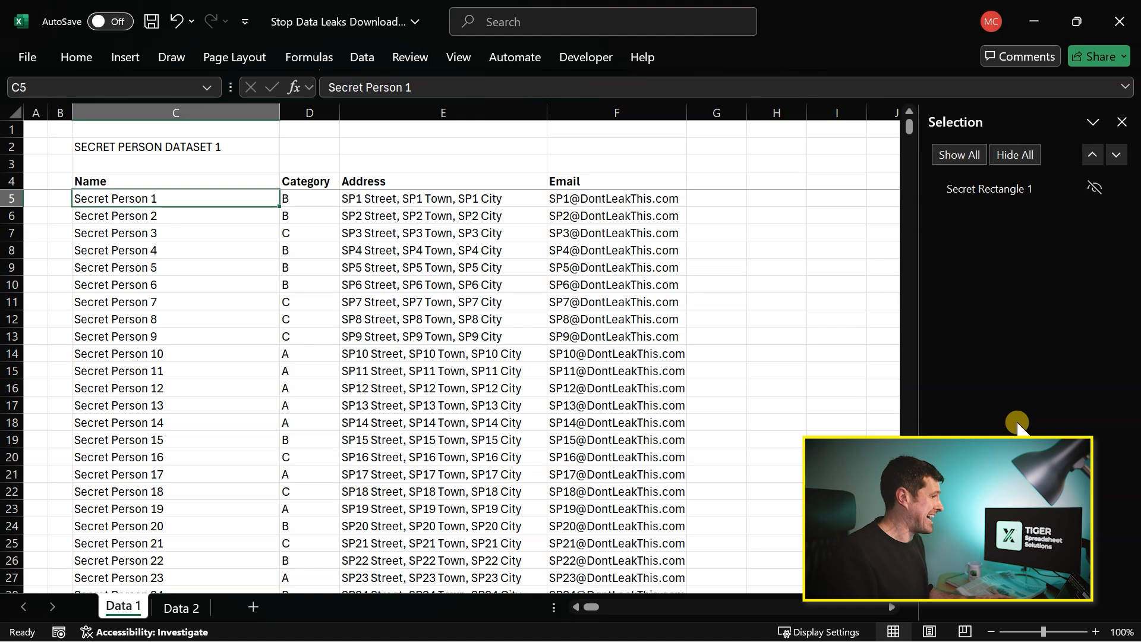
pyautogui.click(1096, 188)
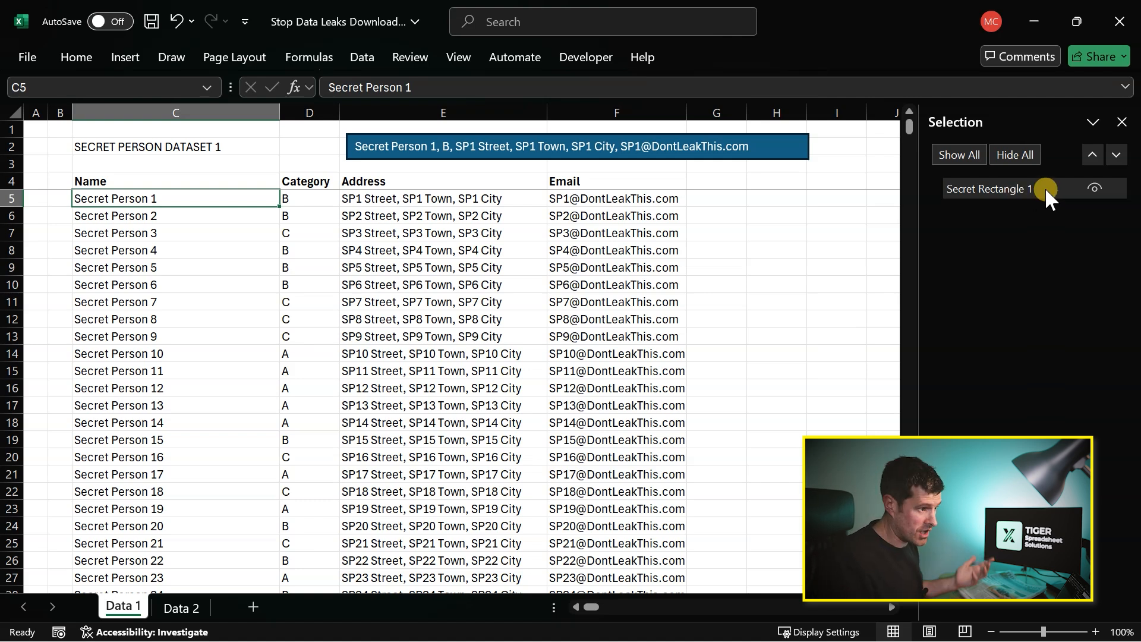
# - Delete the Secret Rectangle 1 shape from the Data 1 sheet, and select cell E2 where it was
pyautogui.click(1027, 189)
pyautogui.click(1025, 191)
pyautogui.press('Delete')
pyautogui.click(1057, 266)
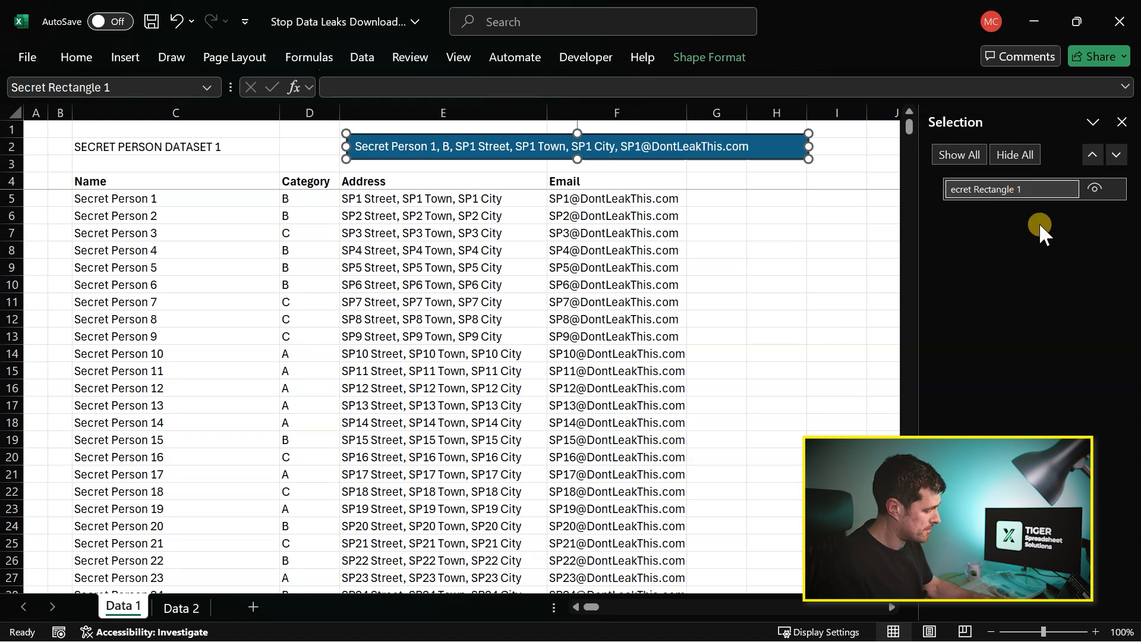
pyautogui.press('Escape')
pyautogui.press('Delete')
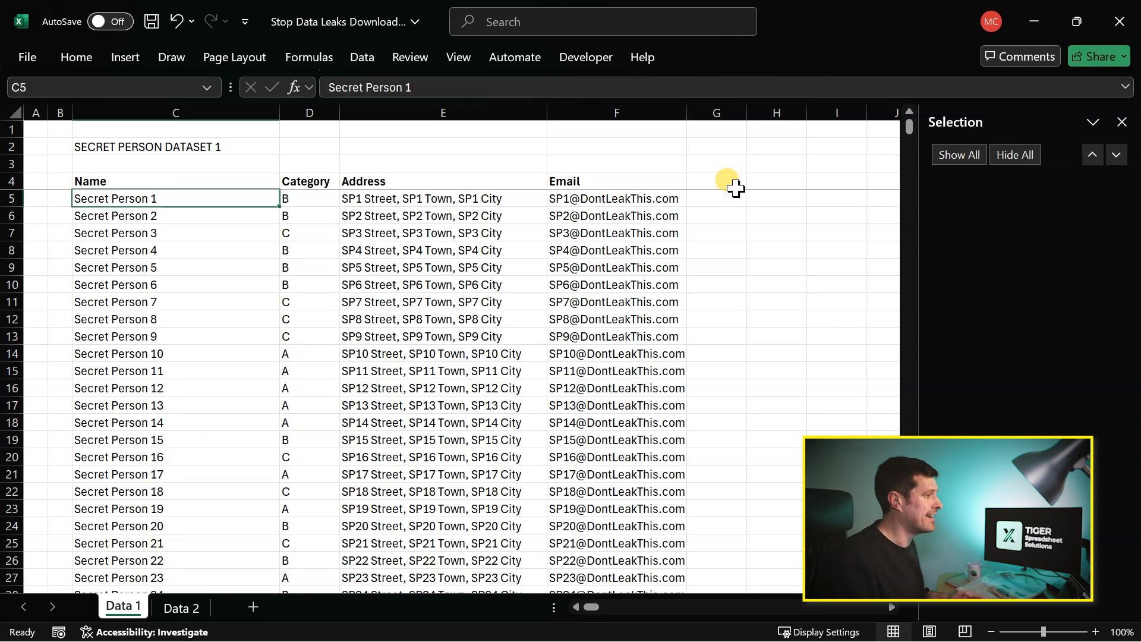
pyautogui.click(475, 146)
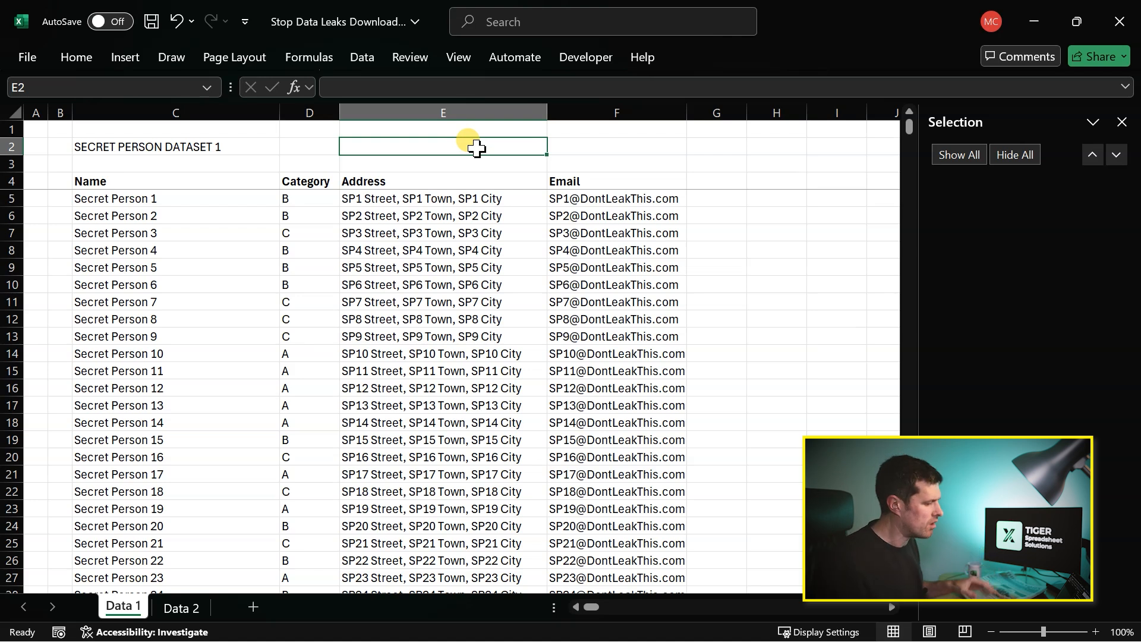
# - Inspect the workbook's Queries & Connections for linked data, close that pane and select the dataset title in C2
pyautogui.hotkey('alt', 'Tab')
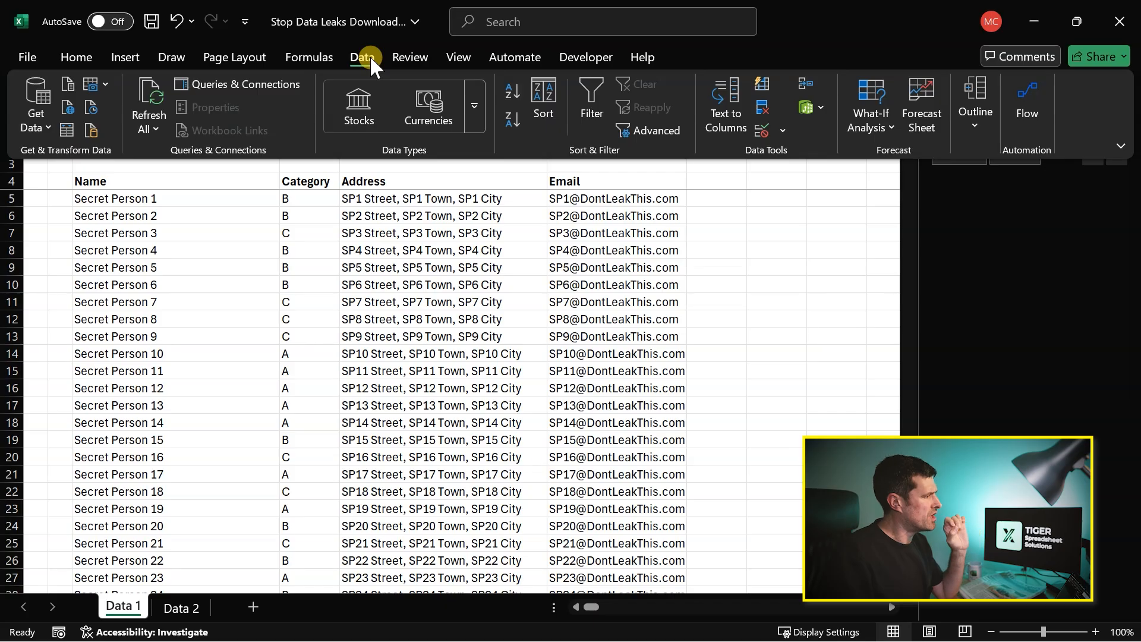
pyautogui.click(235, 87)
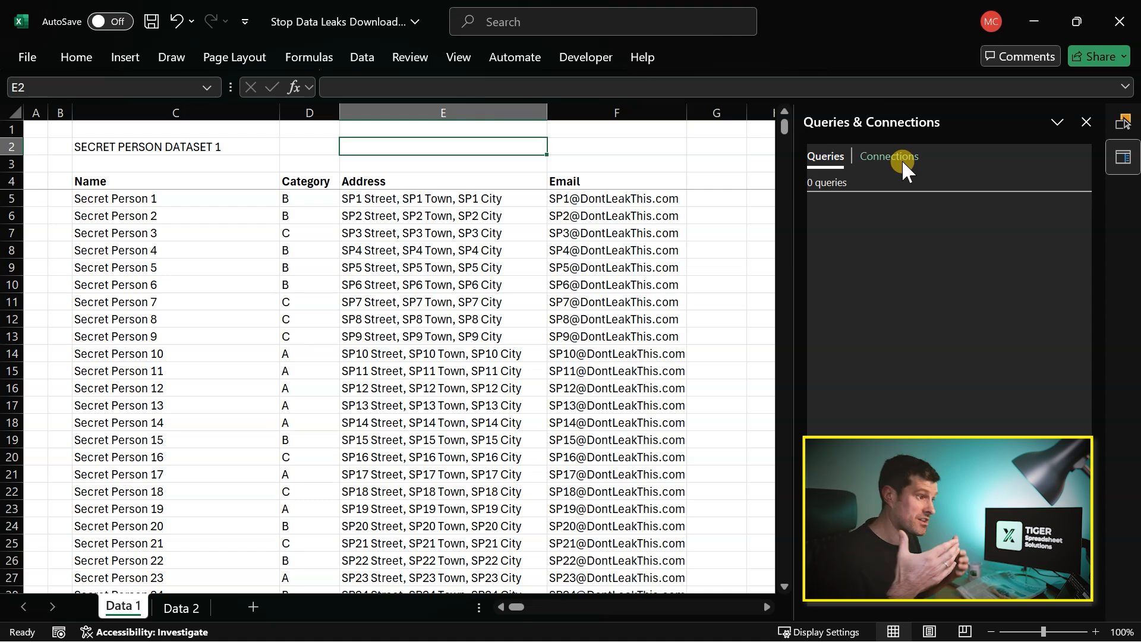
pyautogui.click(1085, 122)
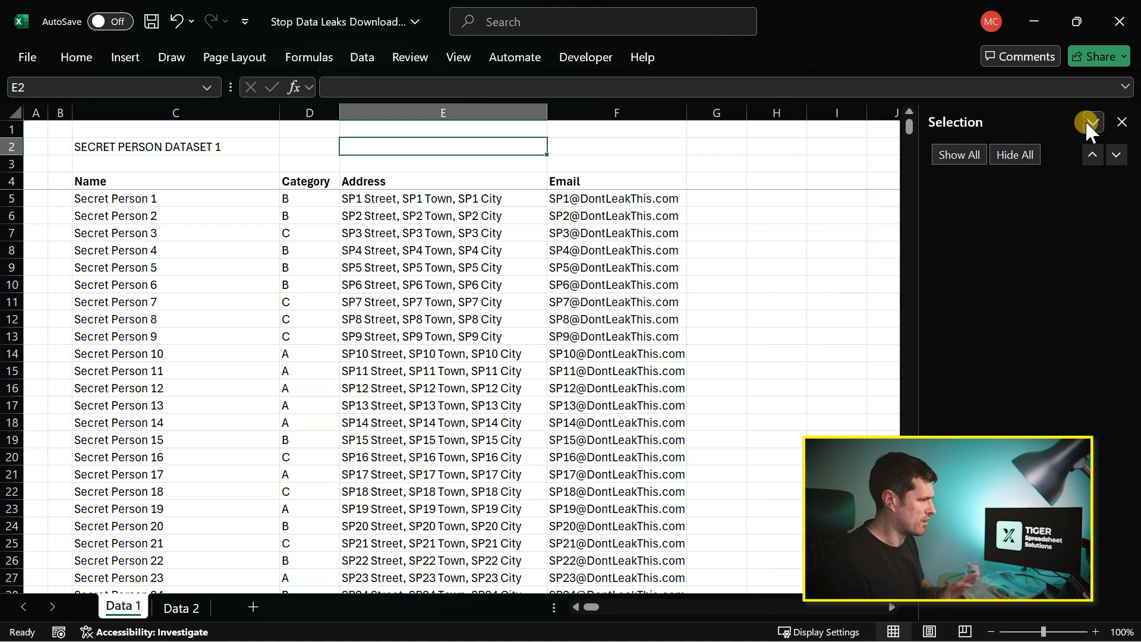
pyautogui.click(189, 153)
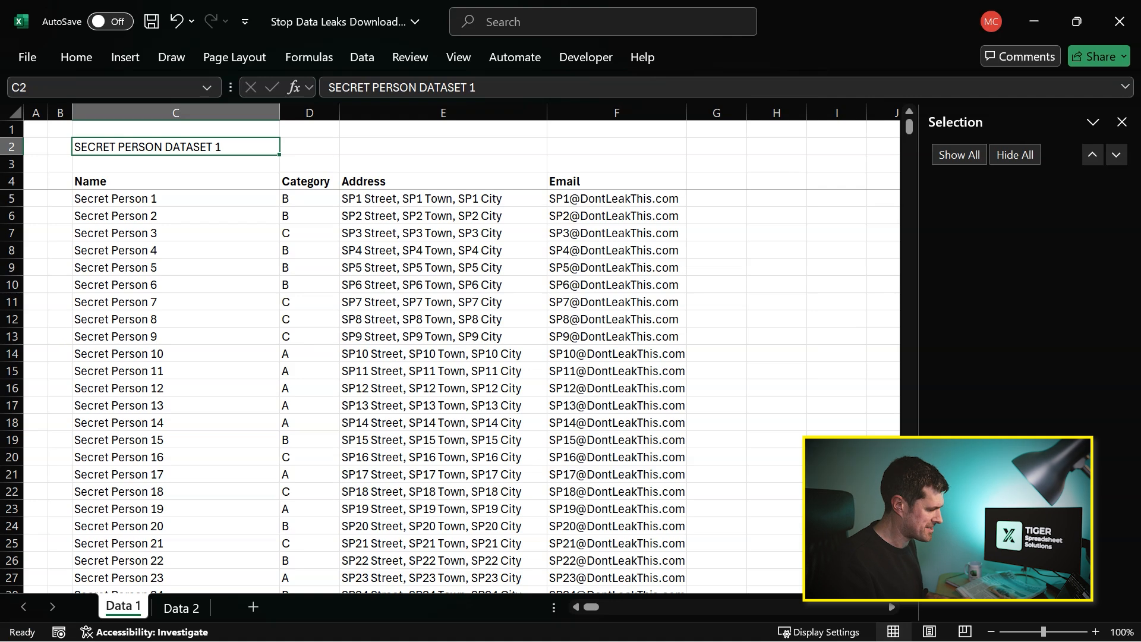
# - Open the VBA editor and run the Enter_Secret_Data macro in Module1
pyautogui.hotkey('ctrl', 'n')
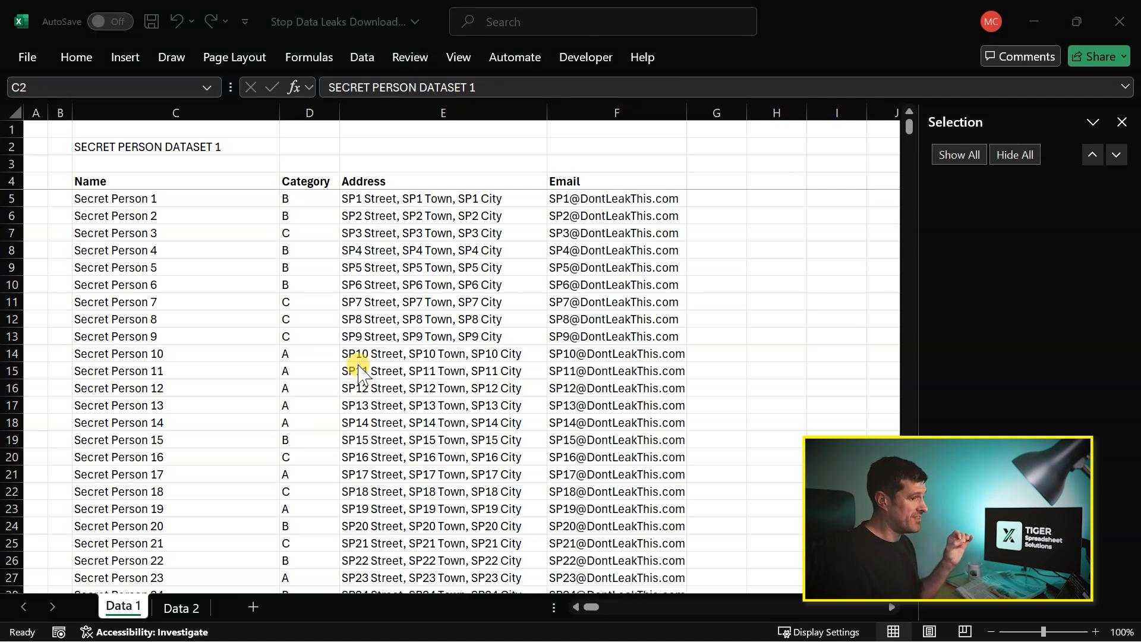
pyautogui.click(671, 274)
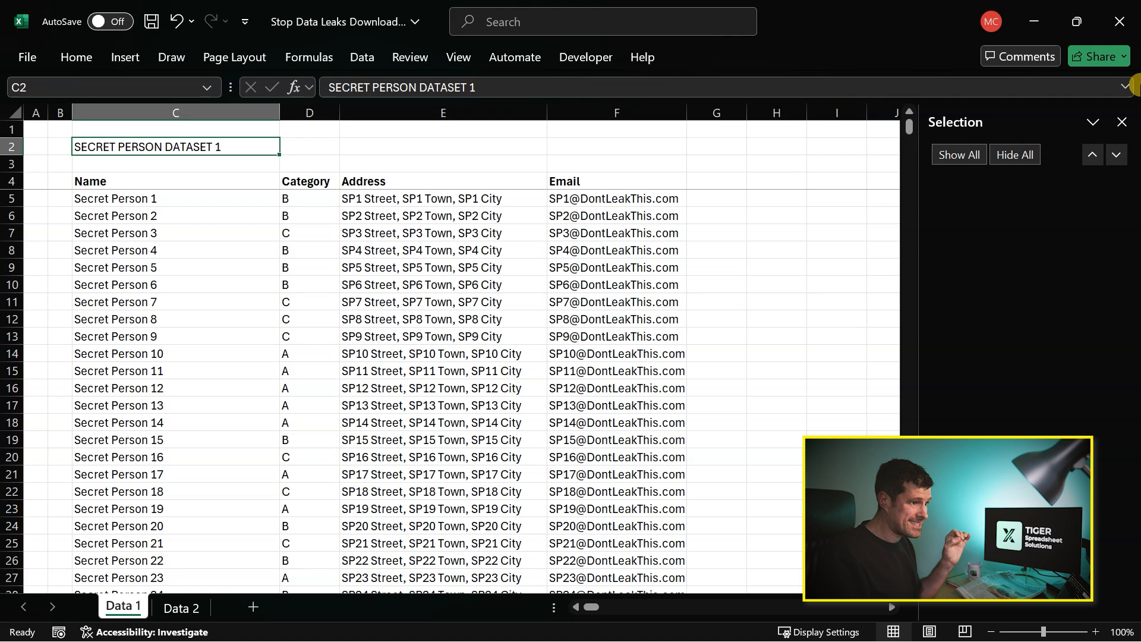
pyautogui.click(1122, 122)
pyautogui.click(587, 57)
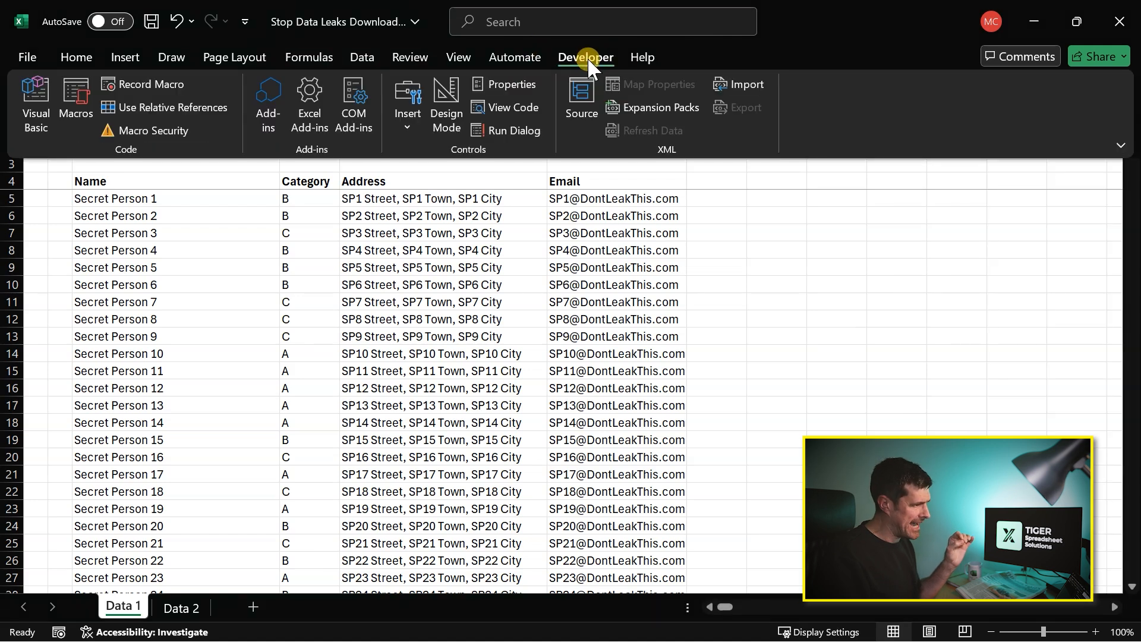
pyautogui.click(34, 88)
pyautogui.click(895, 165)
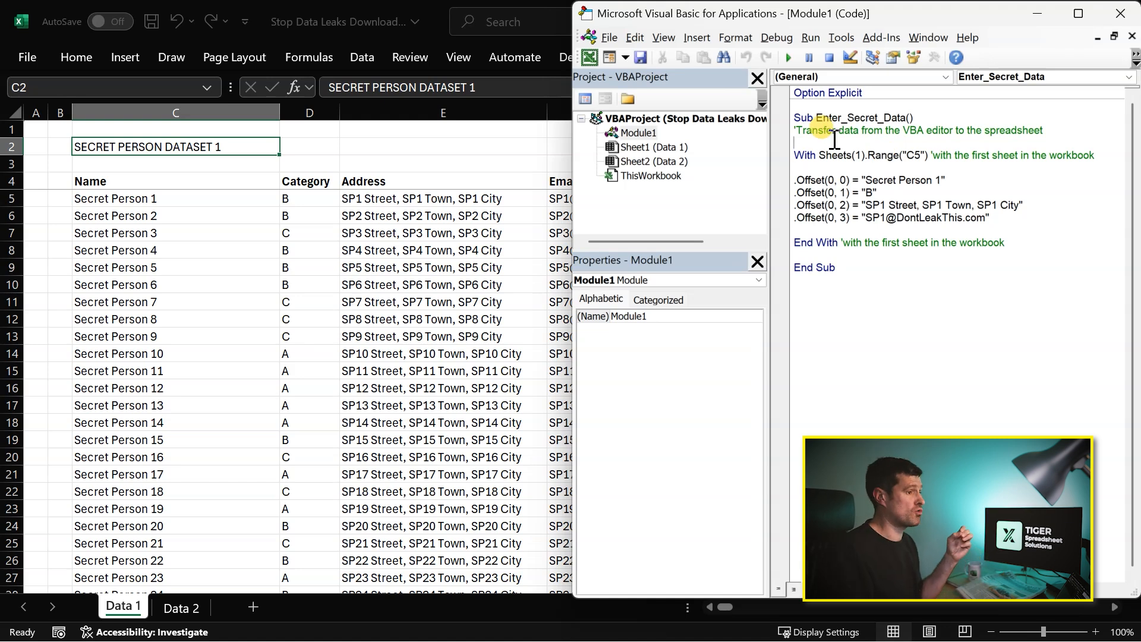
pyautogui.click(789, 57)
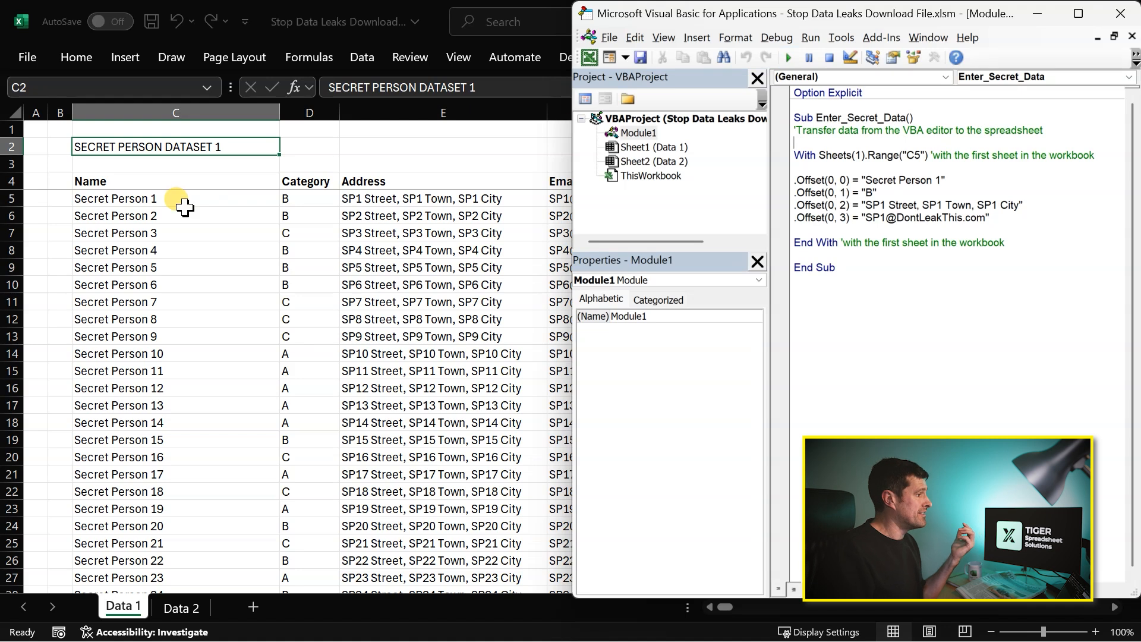
# - Delete all records in C5:F104 beneath the headers on the Data 1 sheet
pyautogui.click(145, 198)
pyautogui.hotkey('ctrl', 'shift', 'Right')
pyautogui.hotkey('ctrl', 'shift', 'Down')
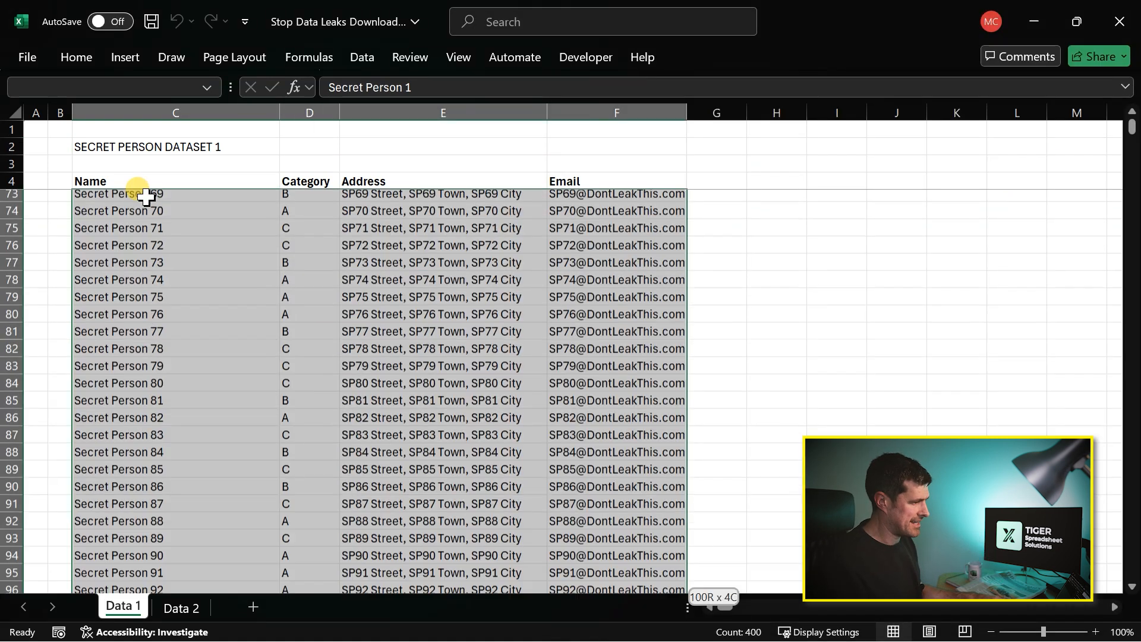
pyautogui.press('Delete')
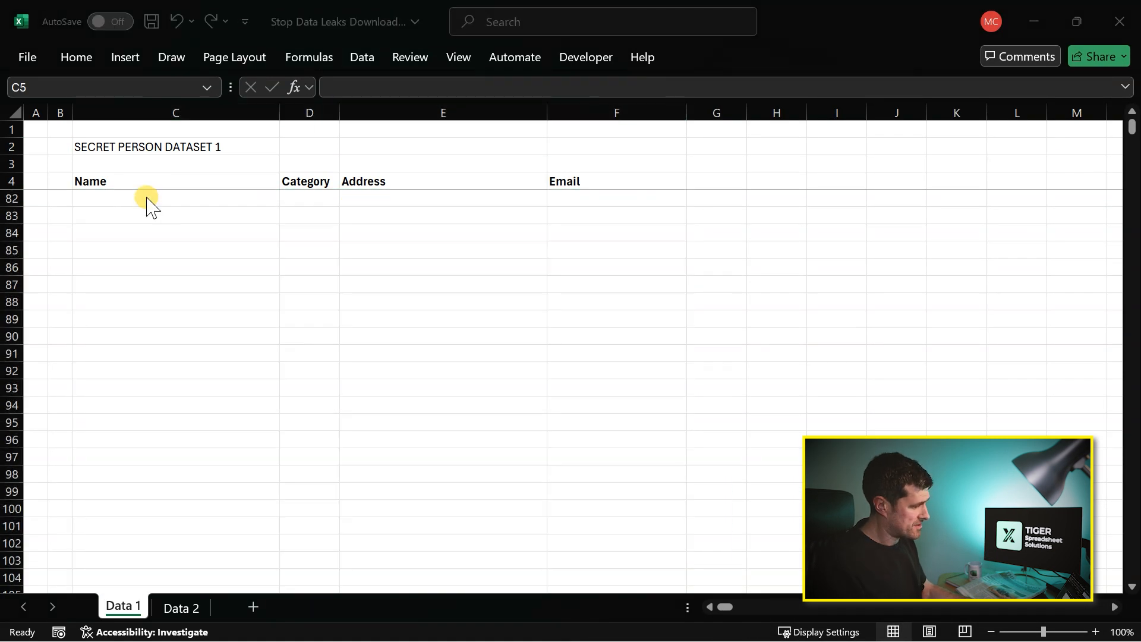
# - Run Enter_Secret_Data again on the cleared dataset and check row 5 beneath the headers
pyautogui.hotkey('alt', 'F11')
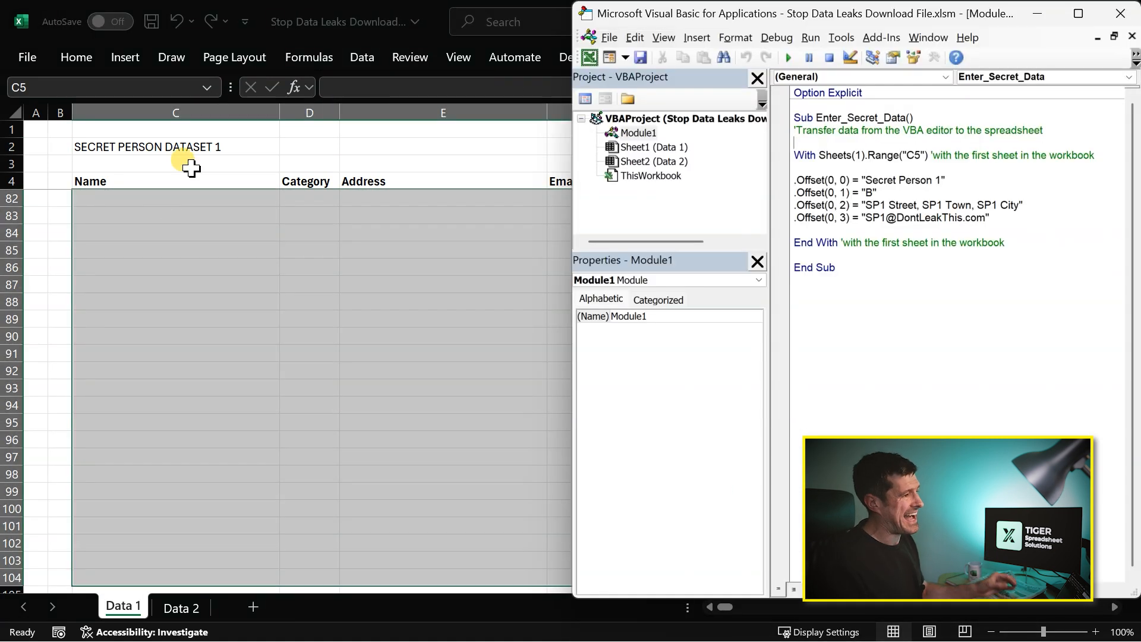
pyautogui.click(791, 59)
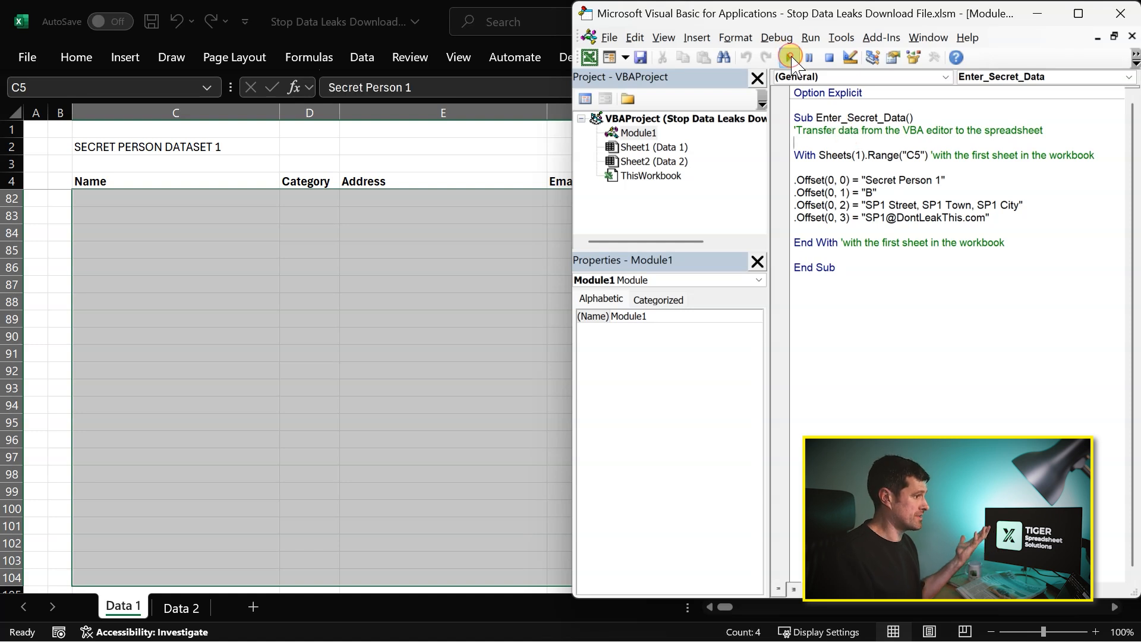
pyautogui.click(93, 293)
pyautogui.click(185, 181)
pyautogui.press('Down')
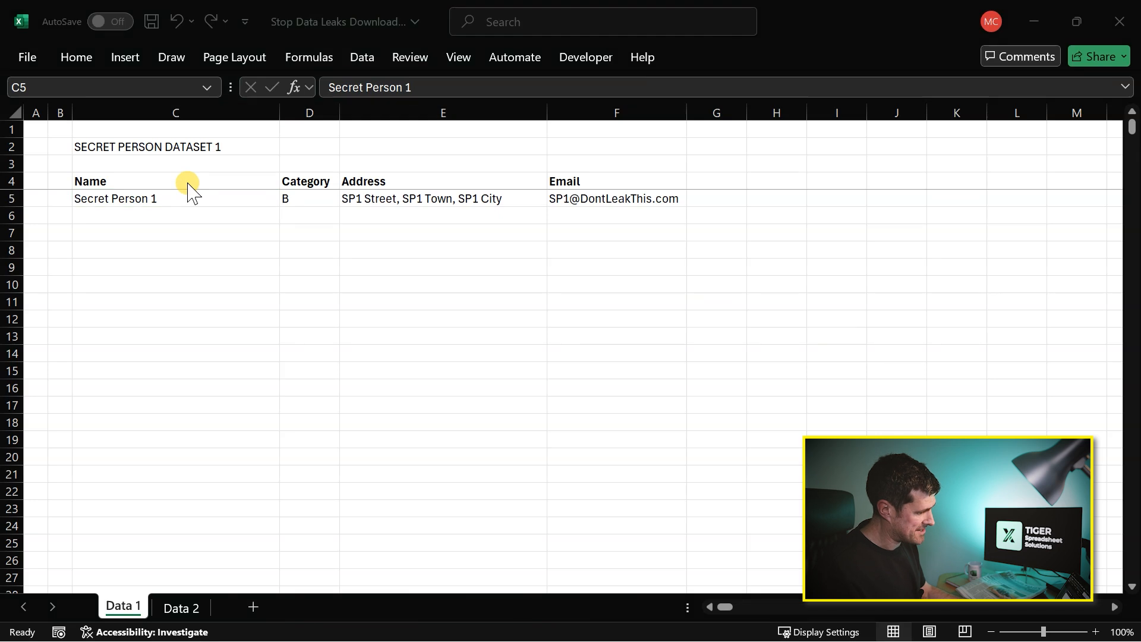
# - Delete all the code in Module1, including Option Explicit and the Enter_Secret_Data macro
pyautogui.hotkey('alt', 'F11')
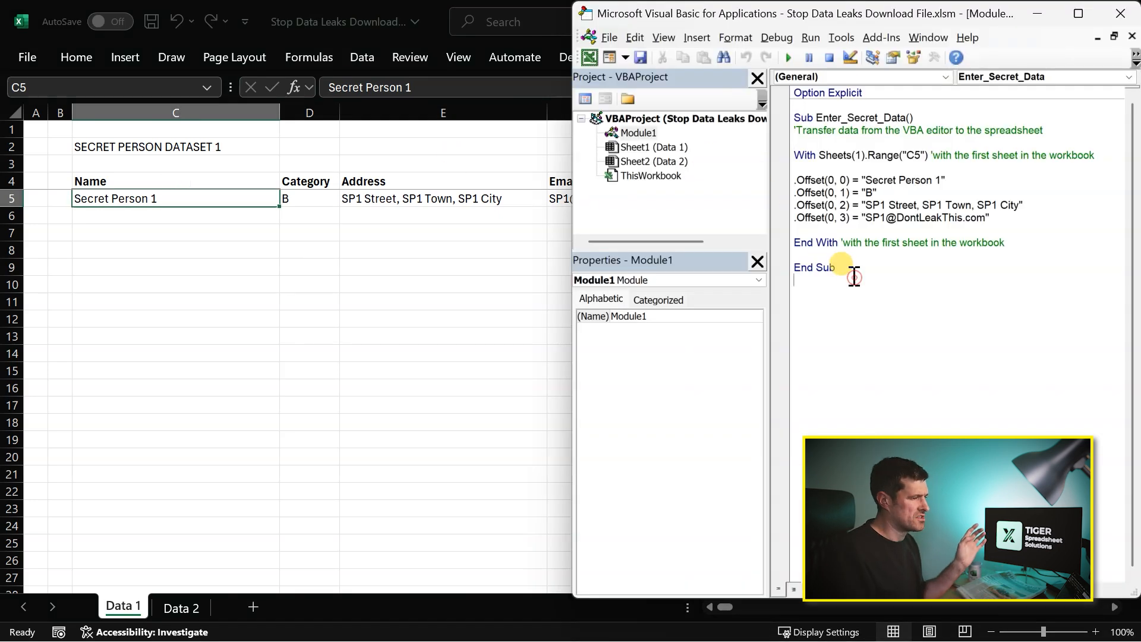
pyautogui.moveTo(854, 276); pyautogui.dragTo(767, 92)
pyautogui.press('Delete')
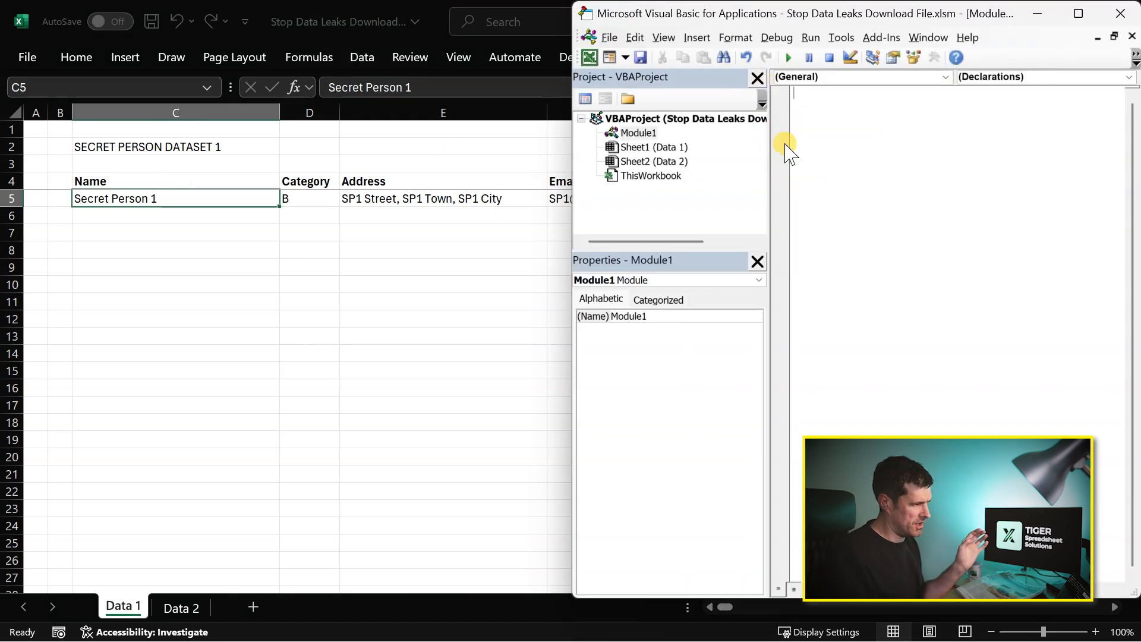
# - Go through the Sheet2, Sheet1 and ThisWorkbook objects of the VBA project as further places for code
pyautogui.click(657, 160)
pyautogui.click(658, 149)
pyautogui.click(654, 176)
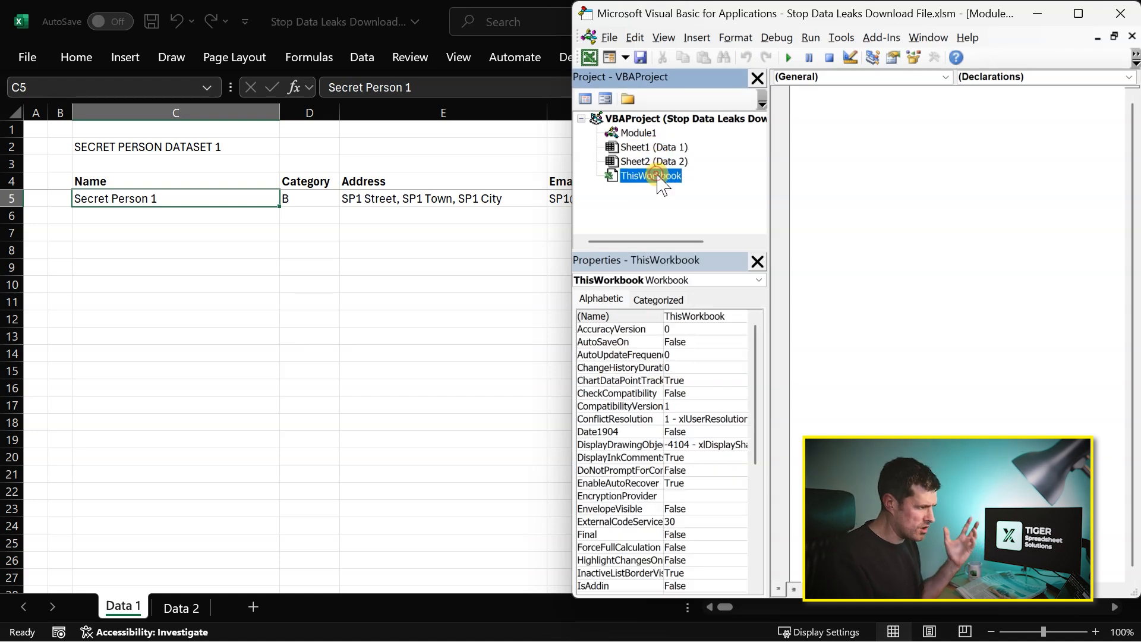
# - Try to save Stop Data Leaks Download File as the macro-free Excel Workbook type, and back out without saving
pyautogui.click(639, 133)
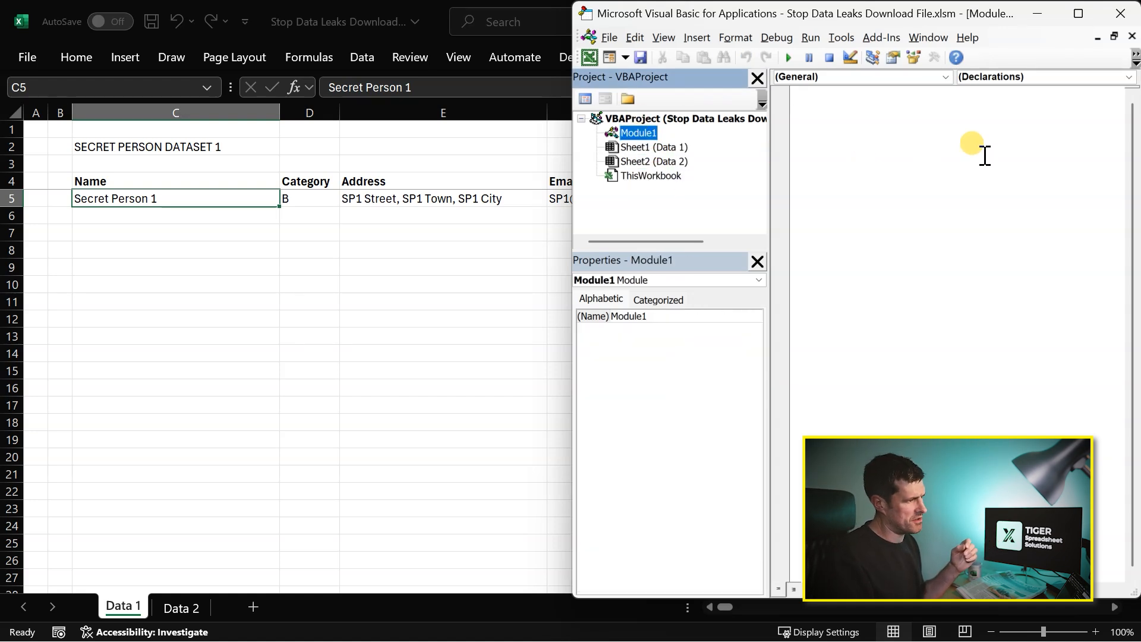
pyautogui.click(403, 246)
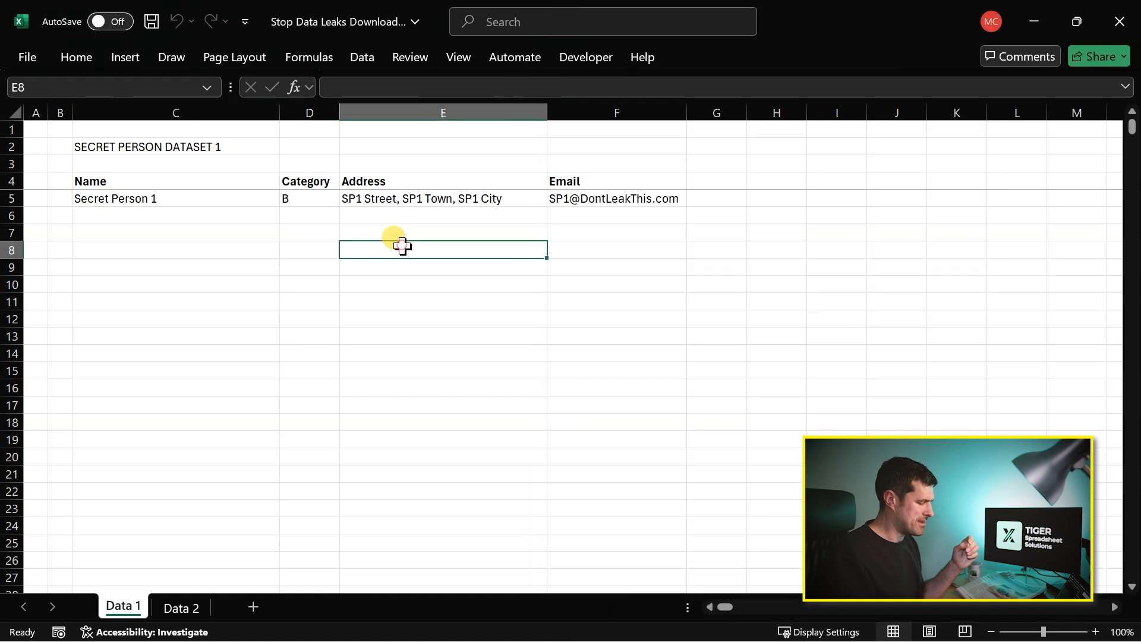
pyautogui.press('F12')
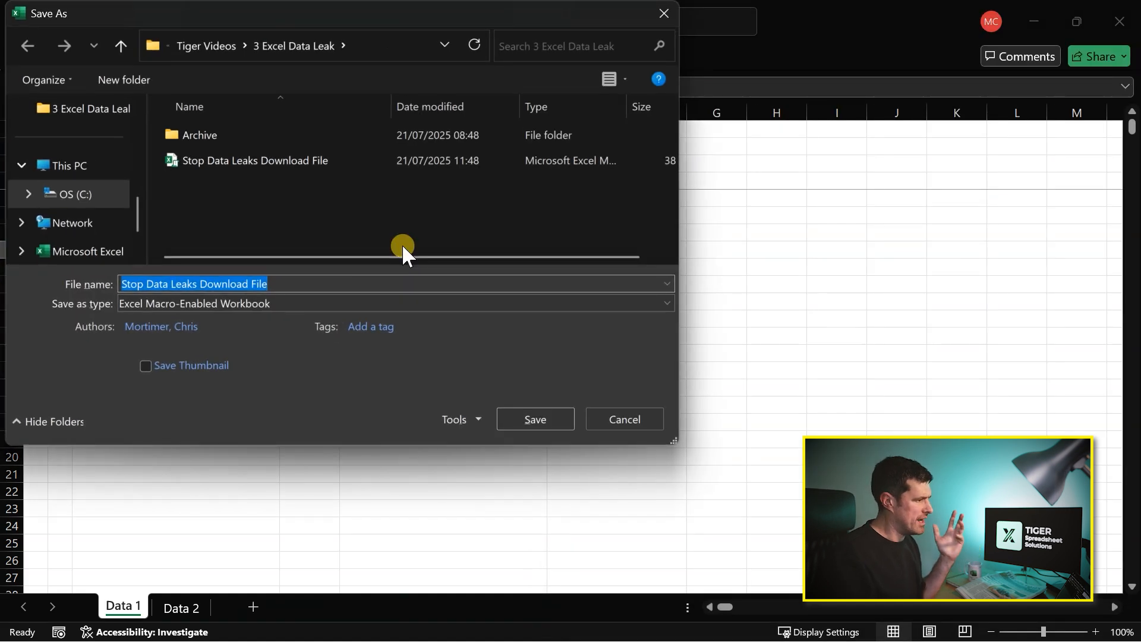
pyautogui.click(408, 308)
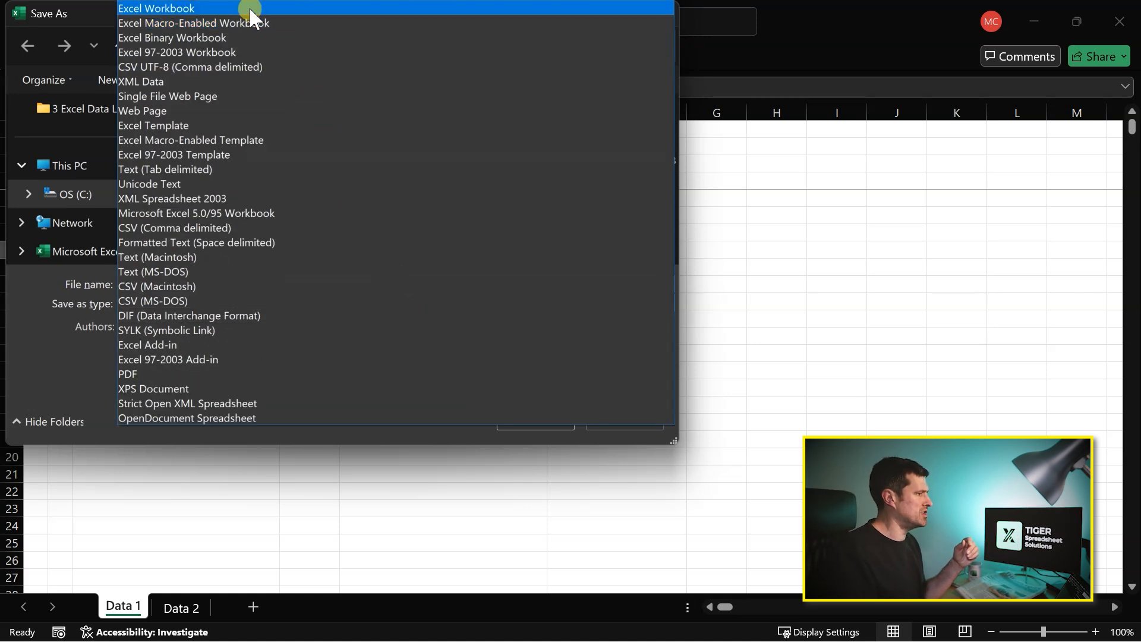
pyautogui.click(244, 8)
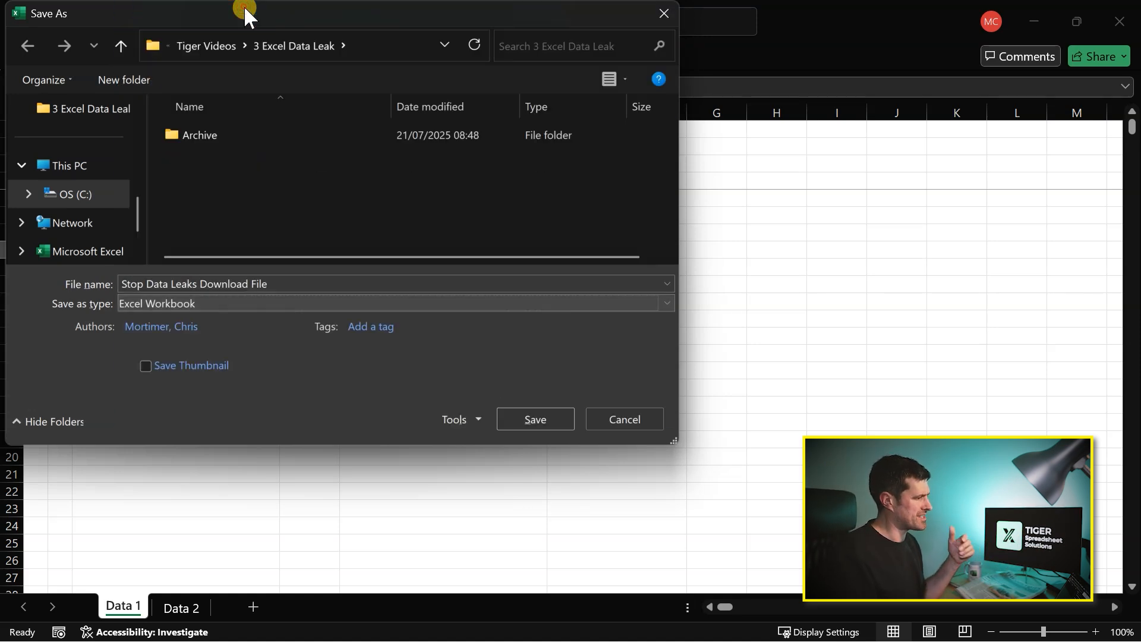
pyautogui.click(535, 420)
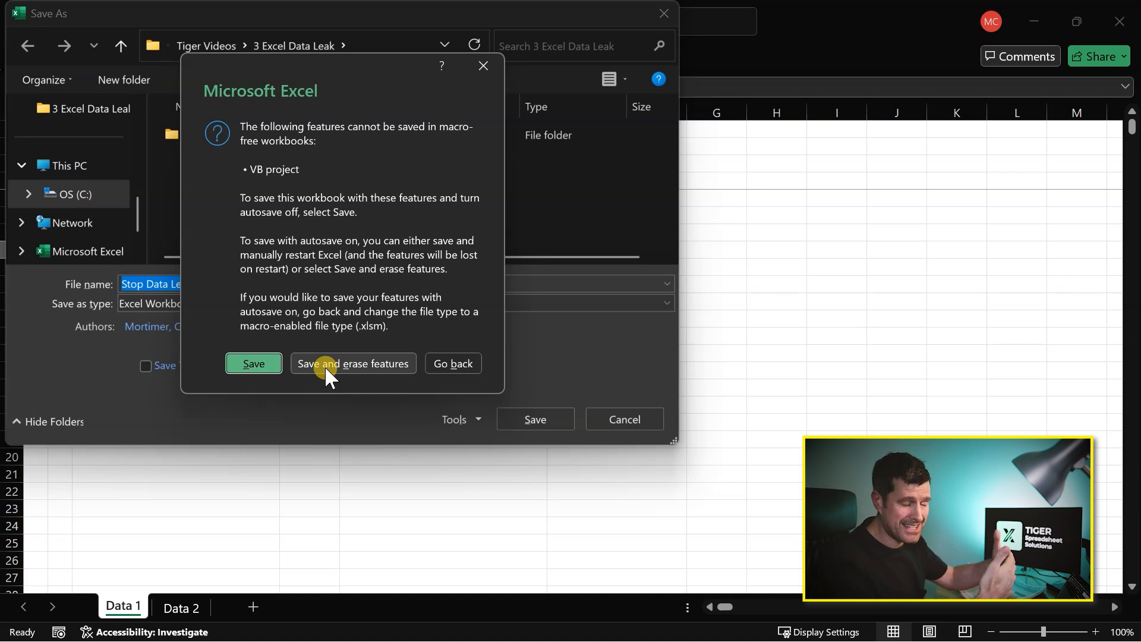
pyautogui.click(484, 67)
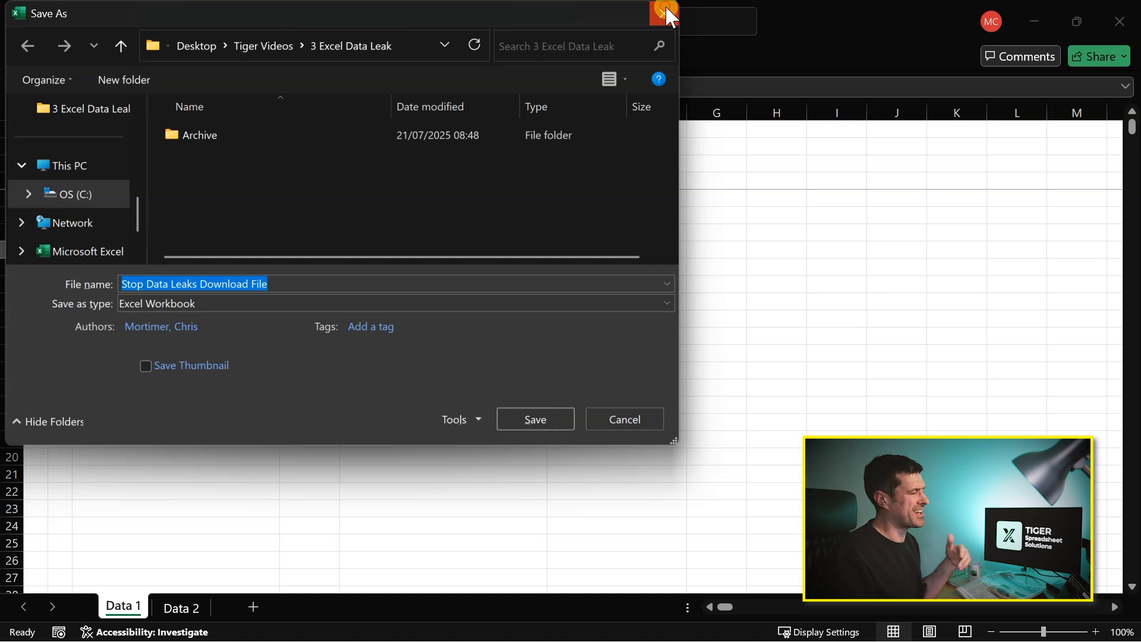
pyautogui.click(665, 13)
pyautogui.click(264, 173)
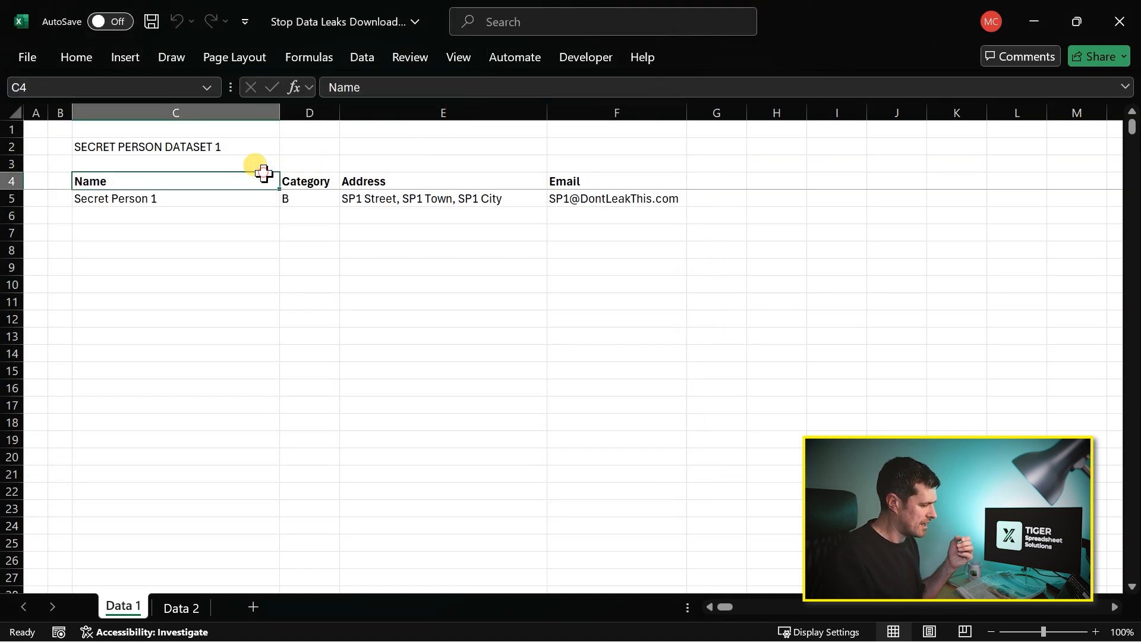
pyautogui.press('Down')
pyautogui.press('Down')
pyautogui.press('Up')
pyautogui.press('Up')
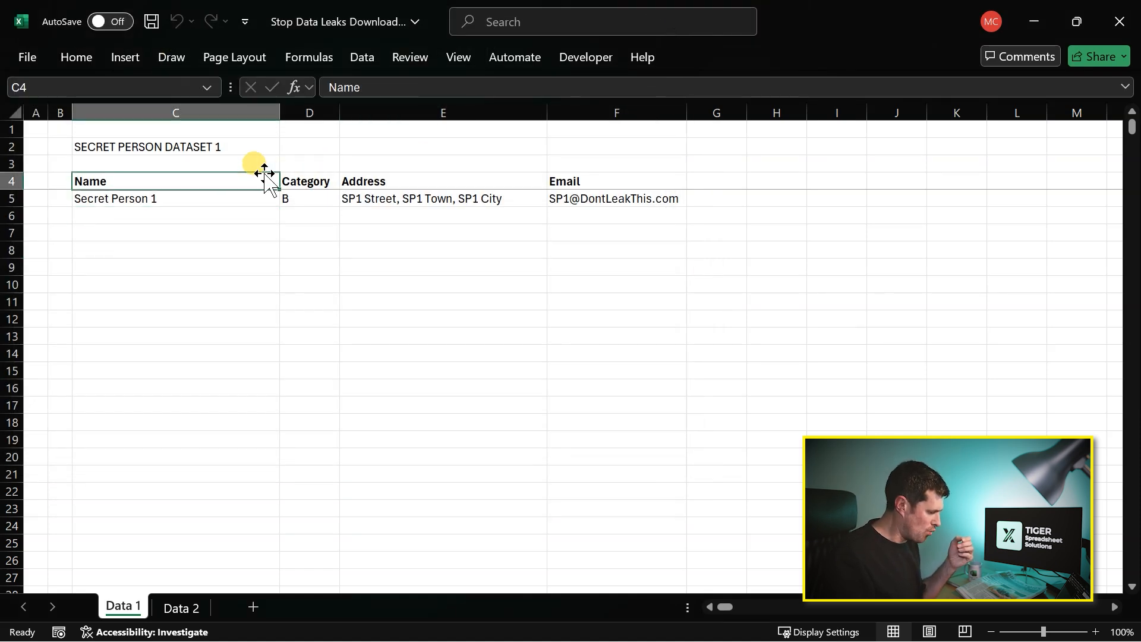
pyautogui.press('Down')
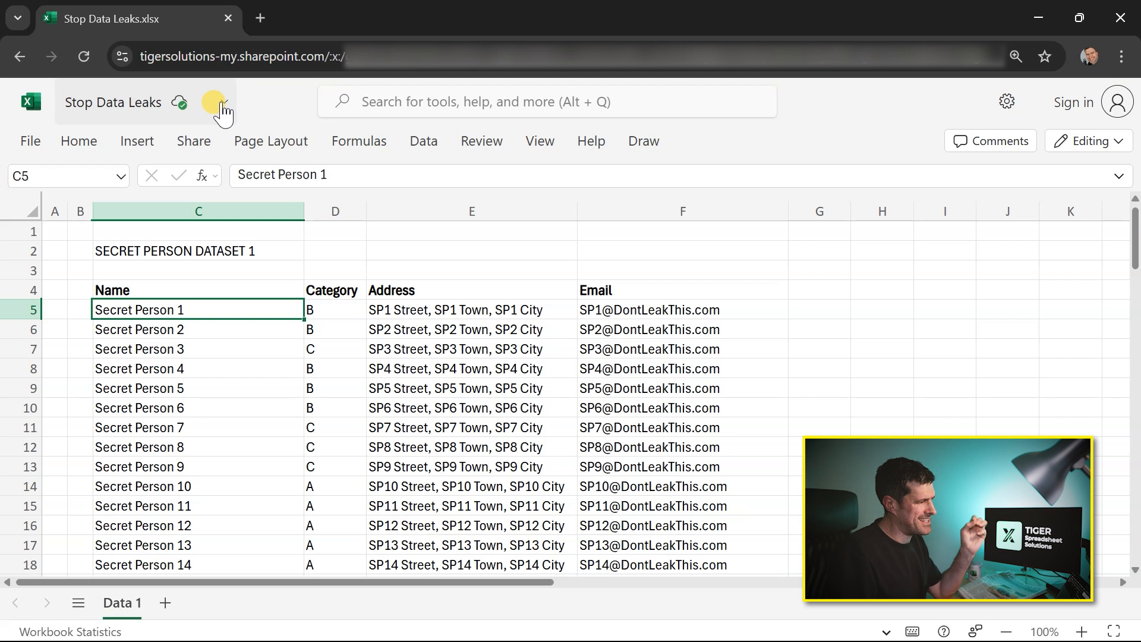
# - Switch to Stop Data Leaks.xlsx in Excel for the web and open its sharing dialog
pyautogui.click(162, 249)
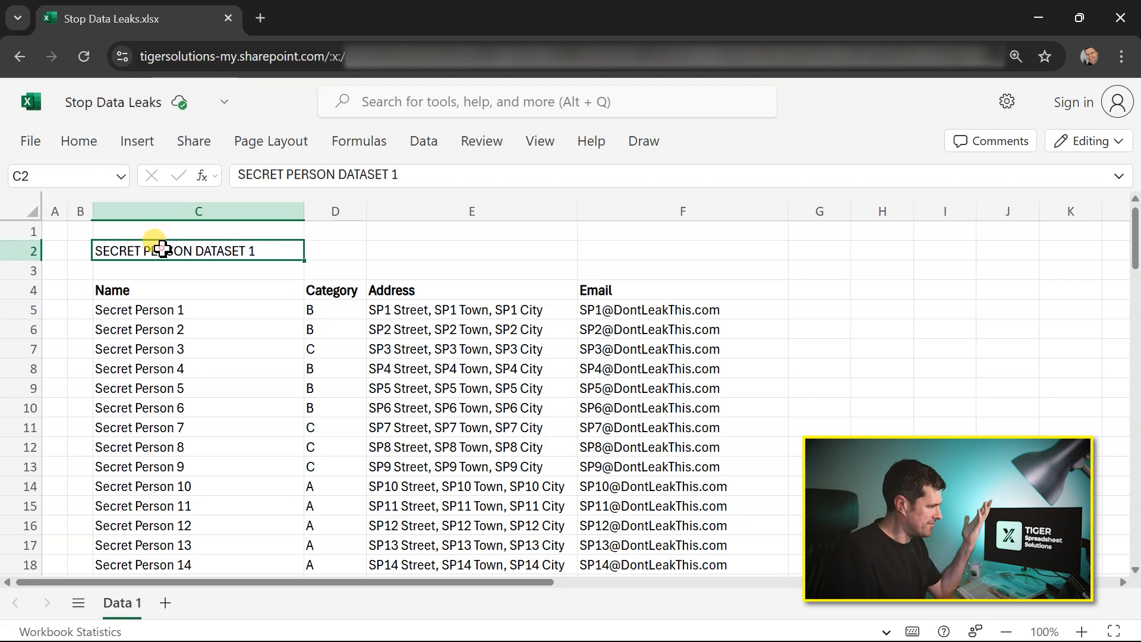
pyautogui.click(164, 310)
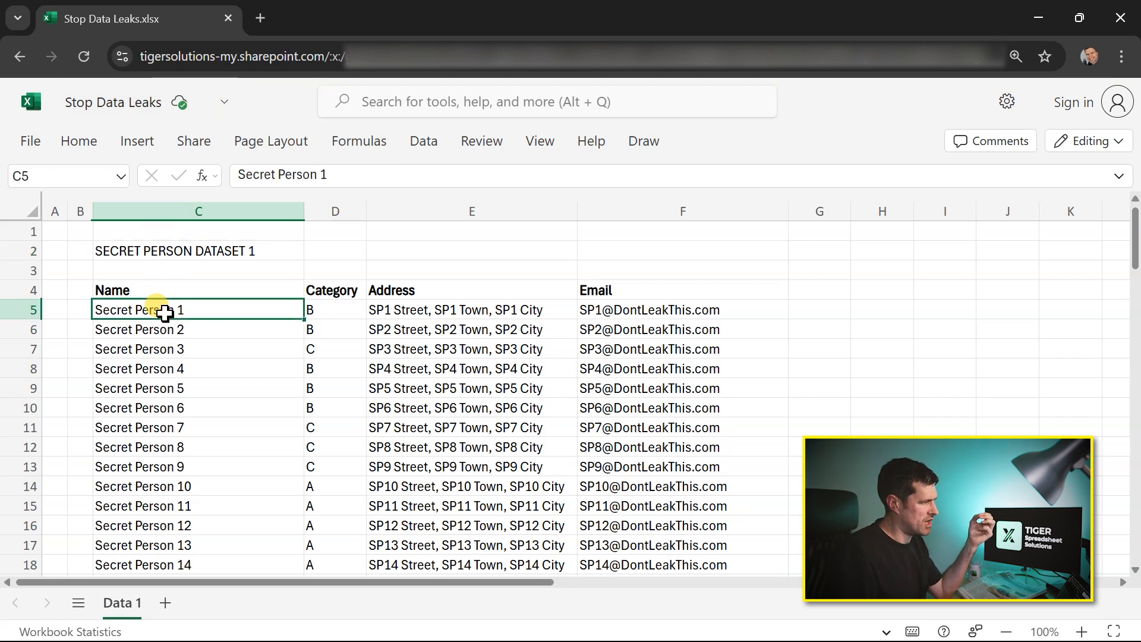
pyautogui.click(204, 150)
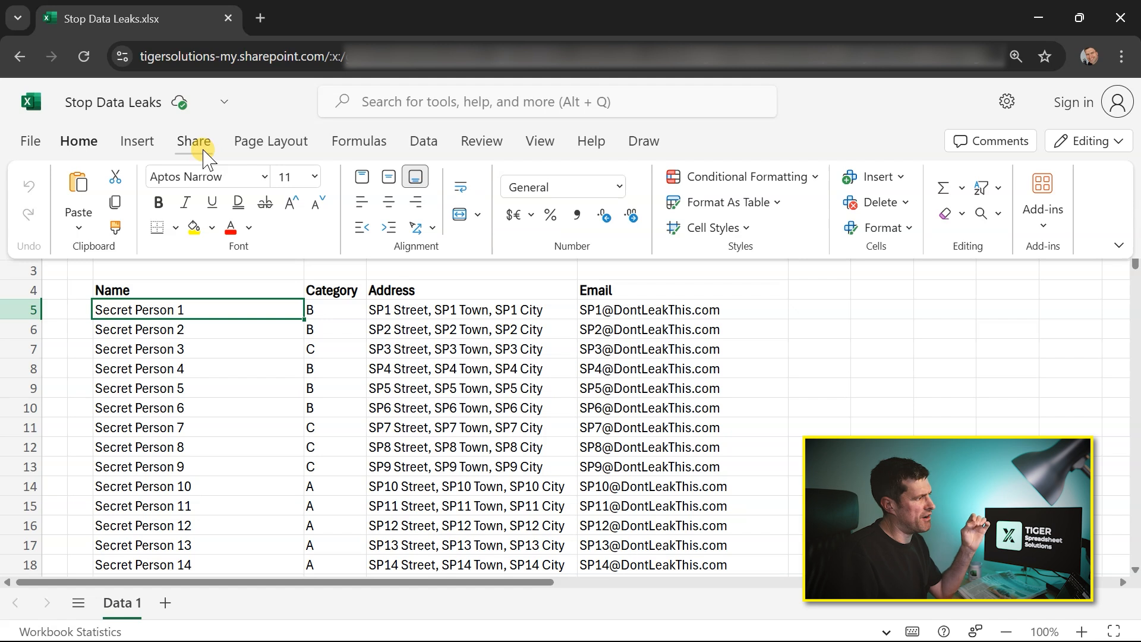
pyautogui.click(204, 151)
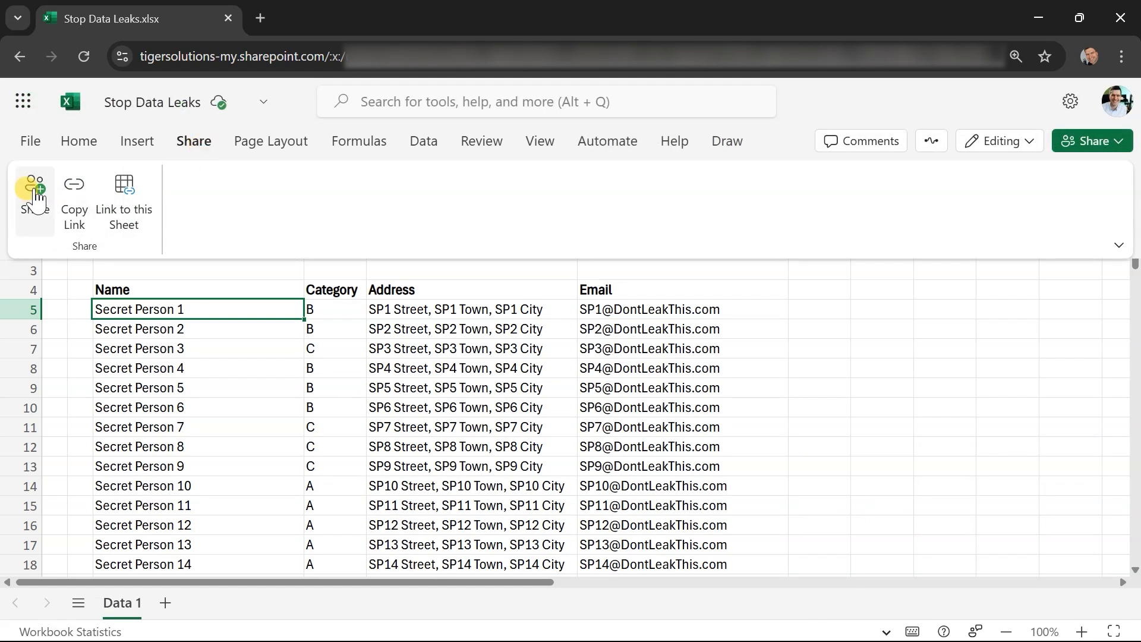
pyautogui.click(34, 194)
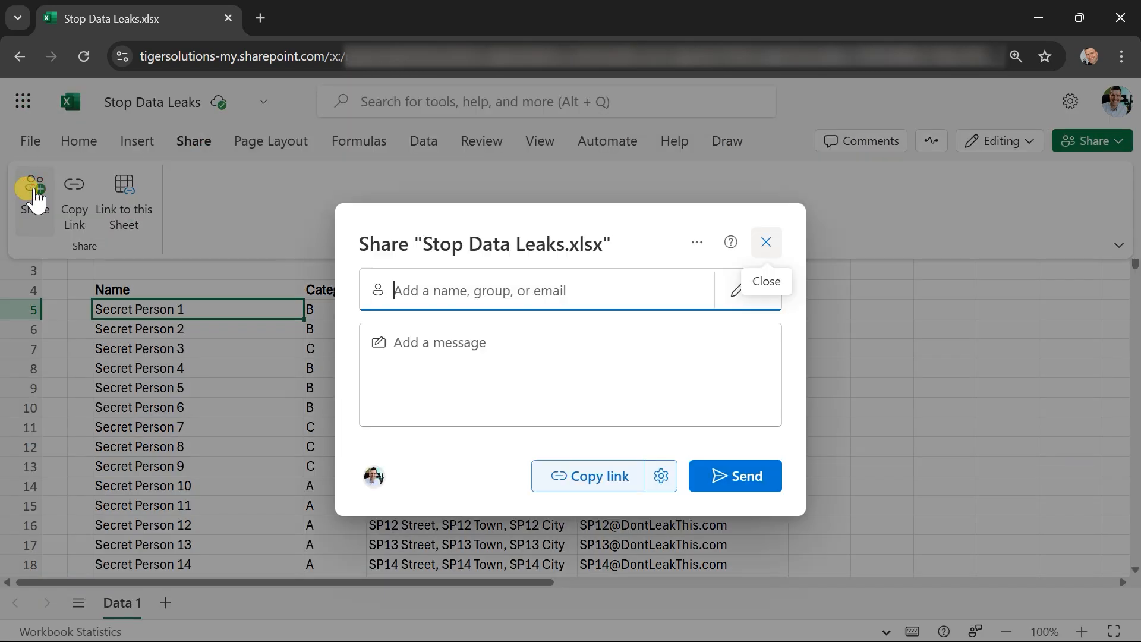
# - Restrict the sharing link to People in Tiger Solutions Ltd with Can't download permission, apply the settings and copy the link
pyautogui.click(662, 476)
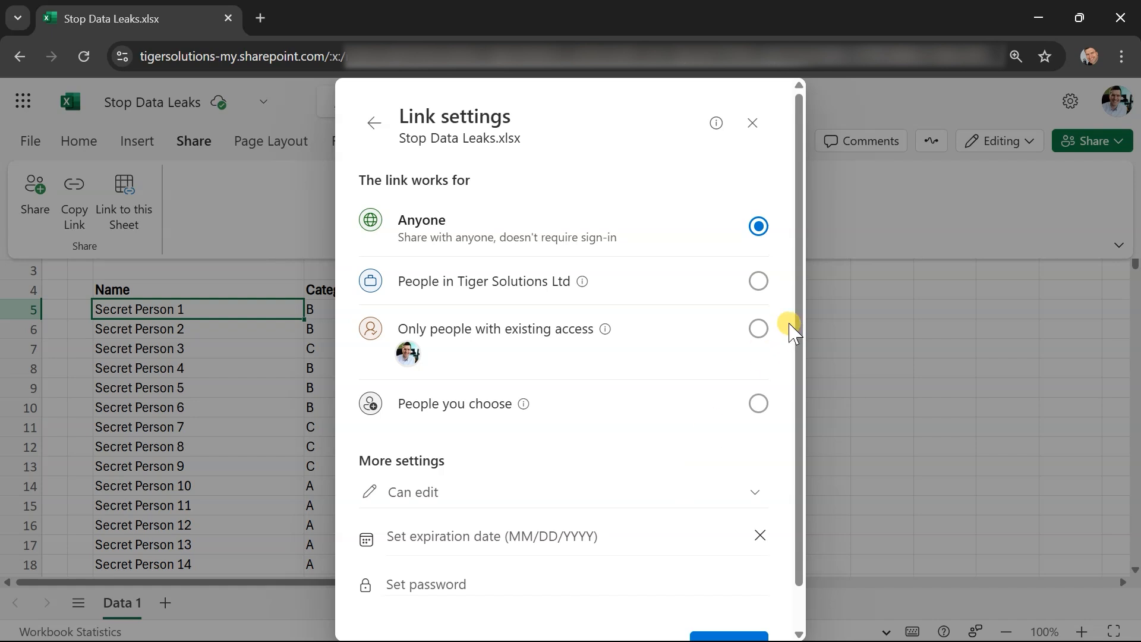
pyautogui.click(758, 281)
pyautogui.click(756, 513)
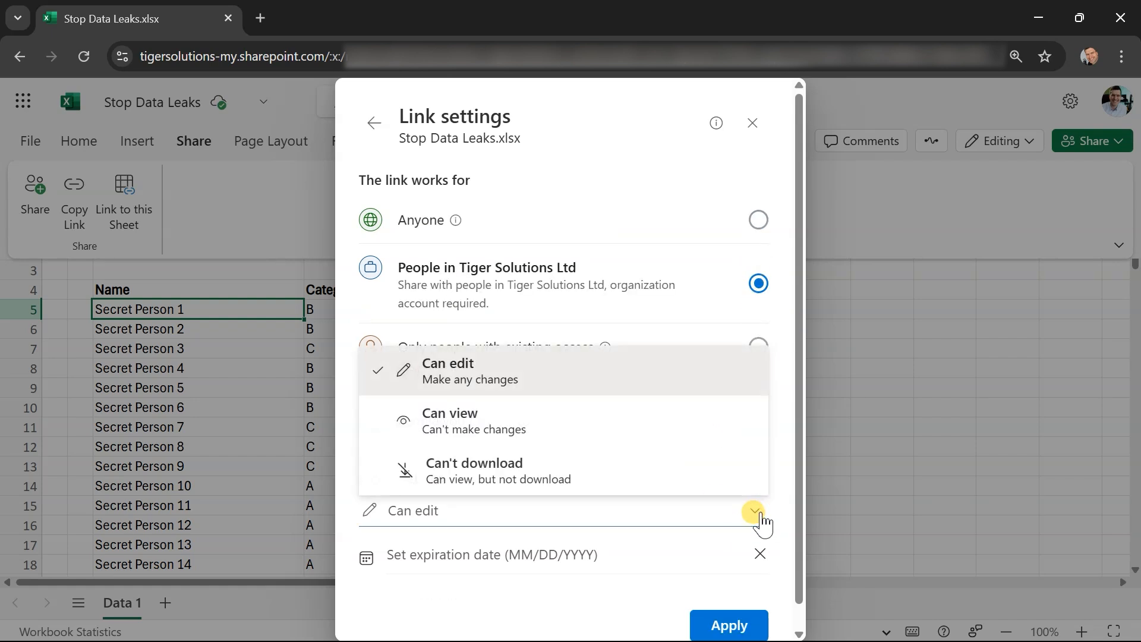
pyautogui.click(641, 475)
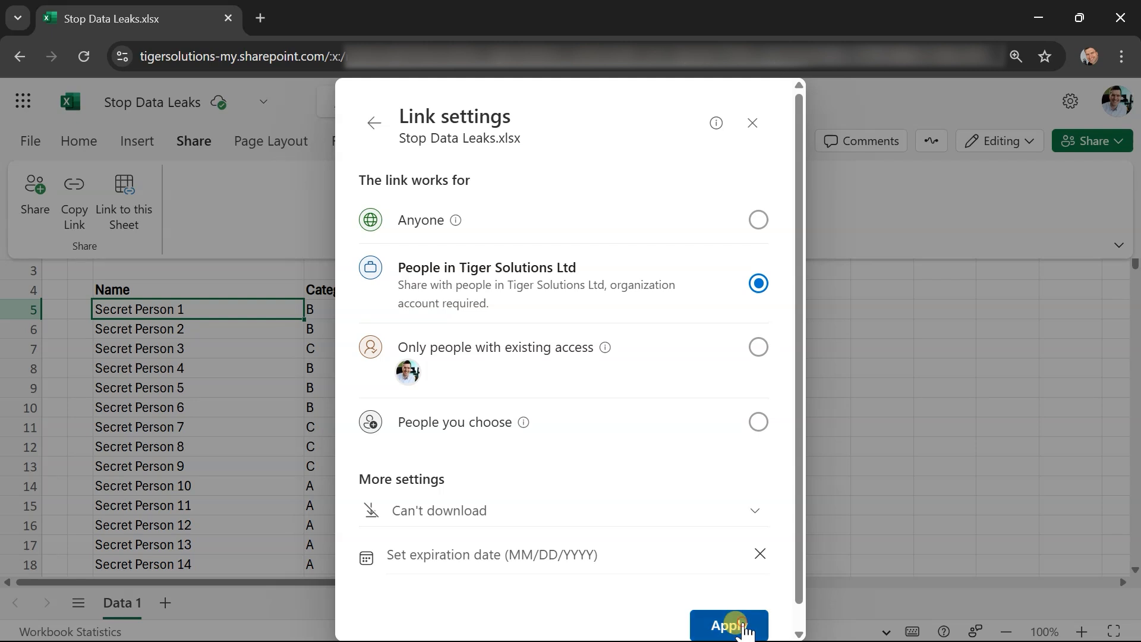
pyautogui.click(743, 627)
pyautogui.click(604, 478)
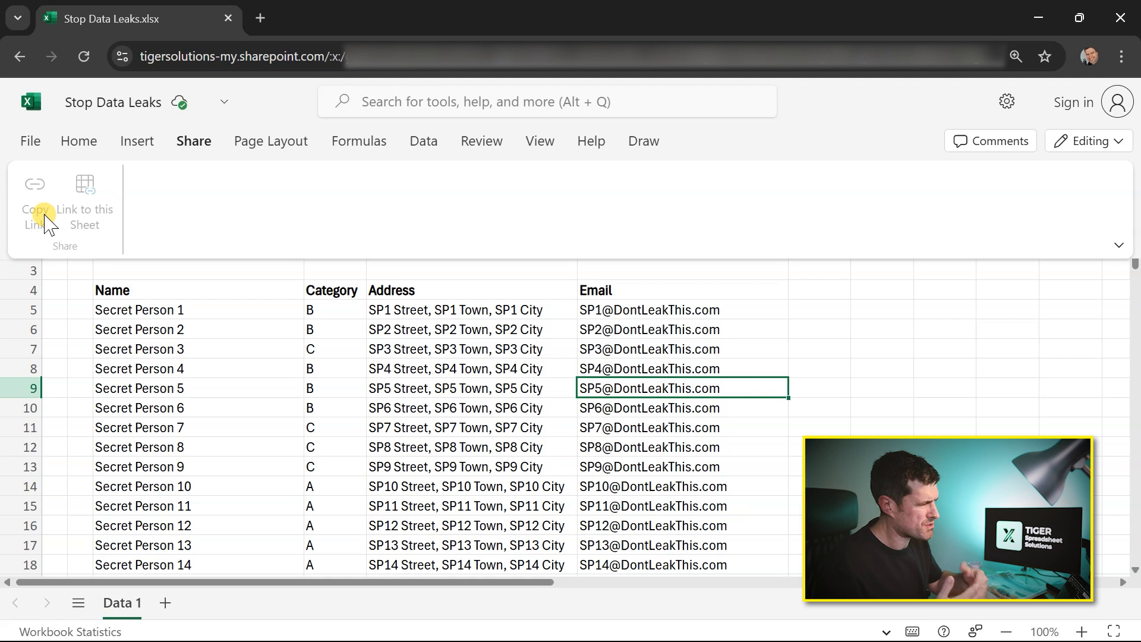
pyautogui.click(313, 321)
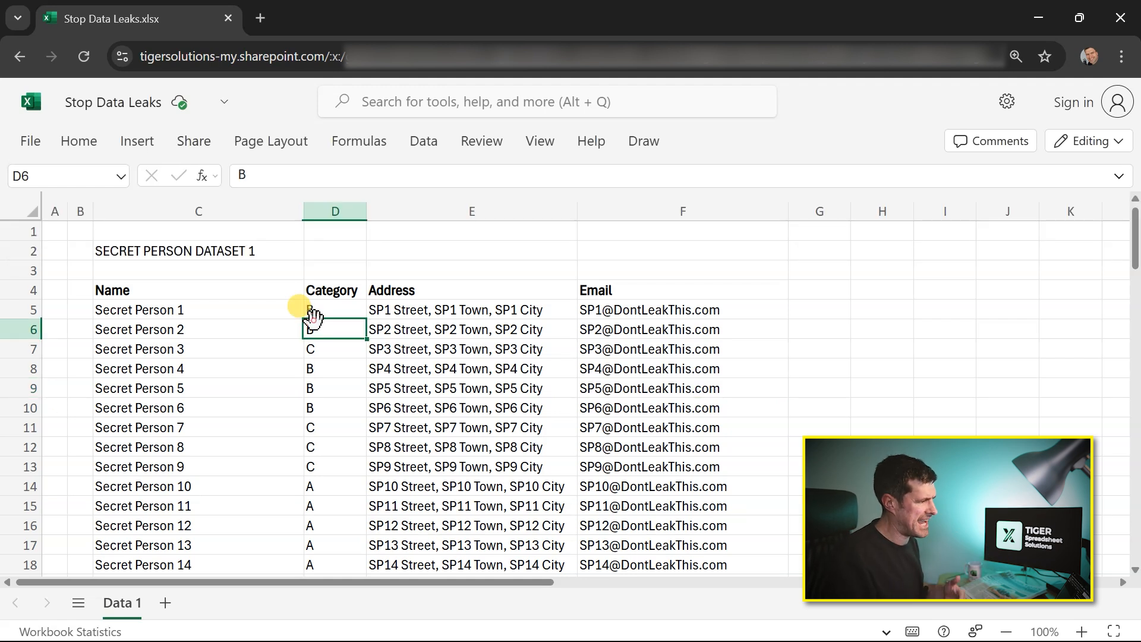
pyautogui.scroll(-5, 313, 320)
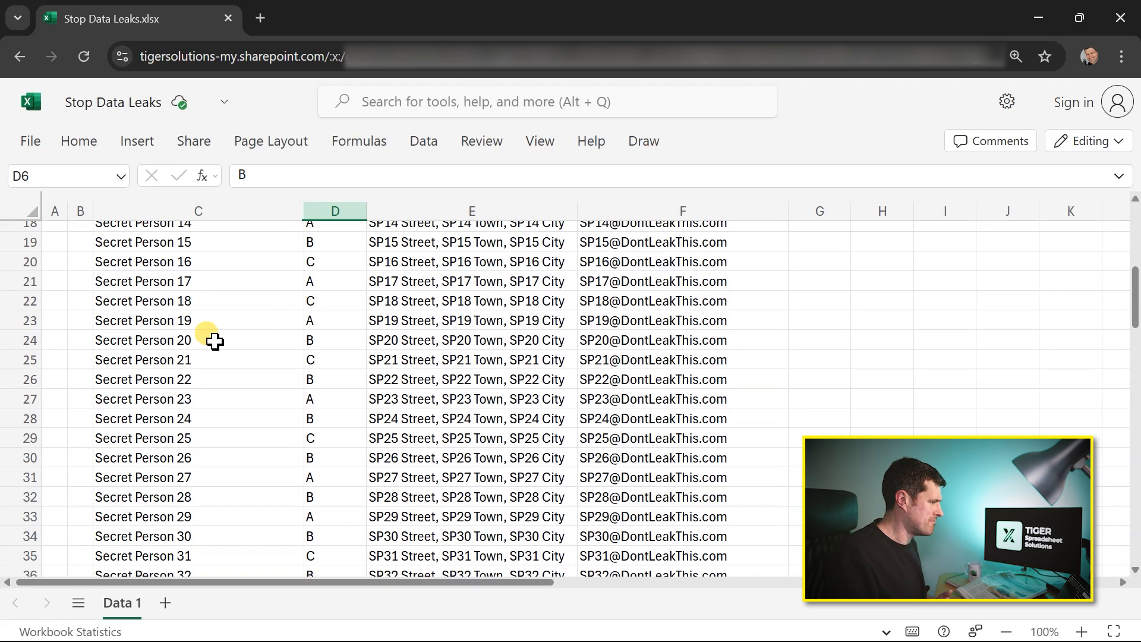
pyautogui.click(215, 341)
pyautogui.scroll(6, 215, 340)
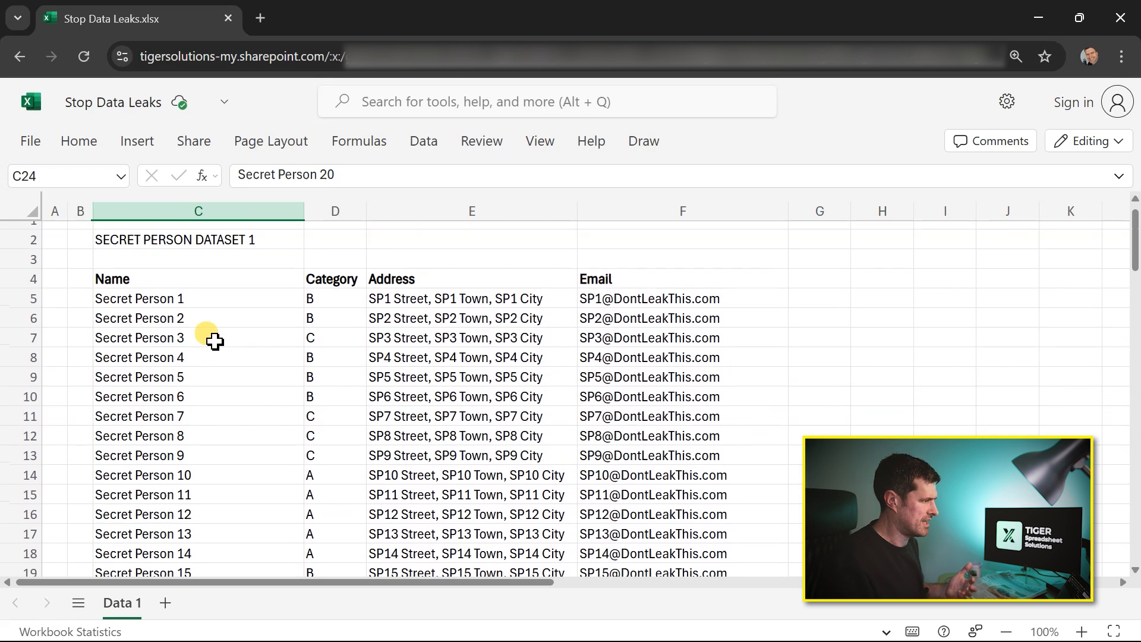
pyautogui.click(186, 300)
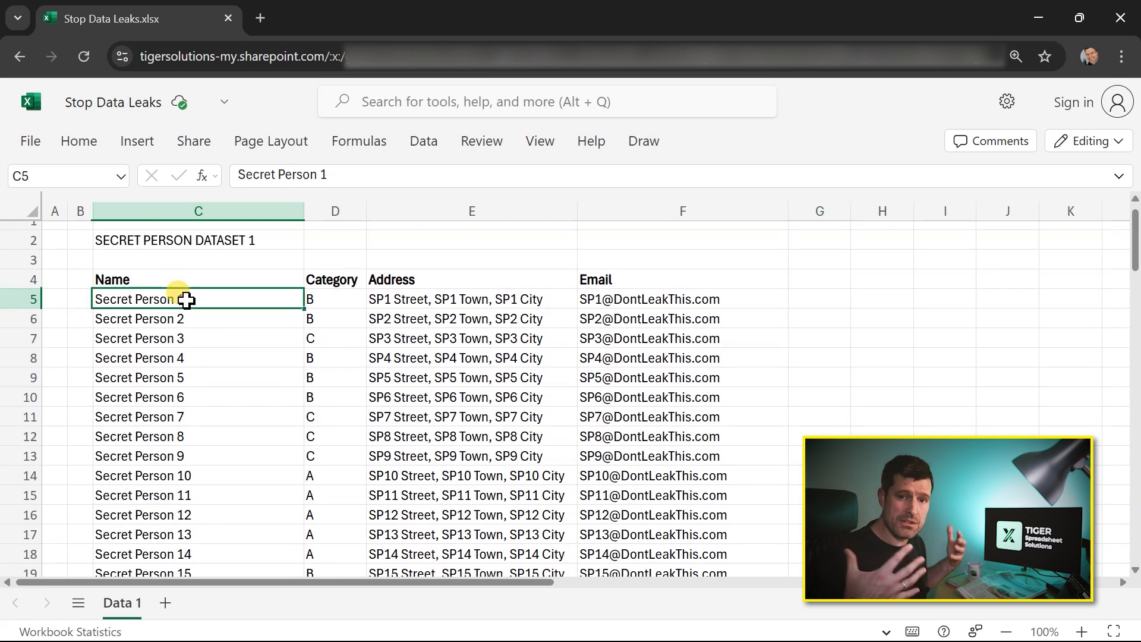